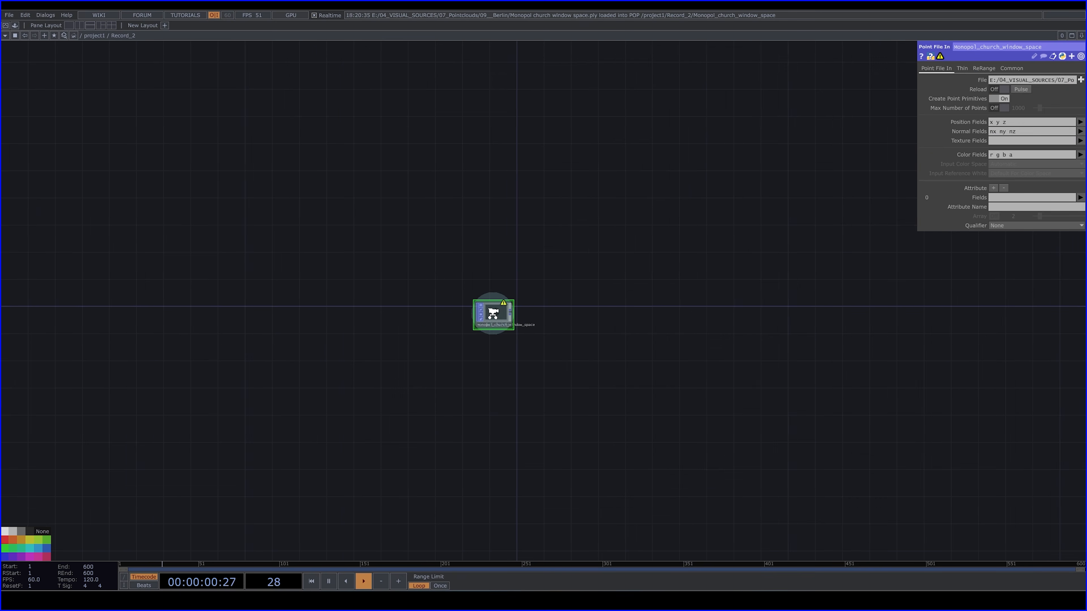
# - Move the church window point cloud node further left in the network to free space beside it
pyautogui.moveTo(502, 316); pyautogui.dragTo(414, 273)
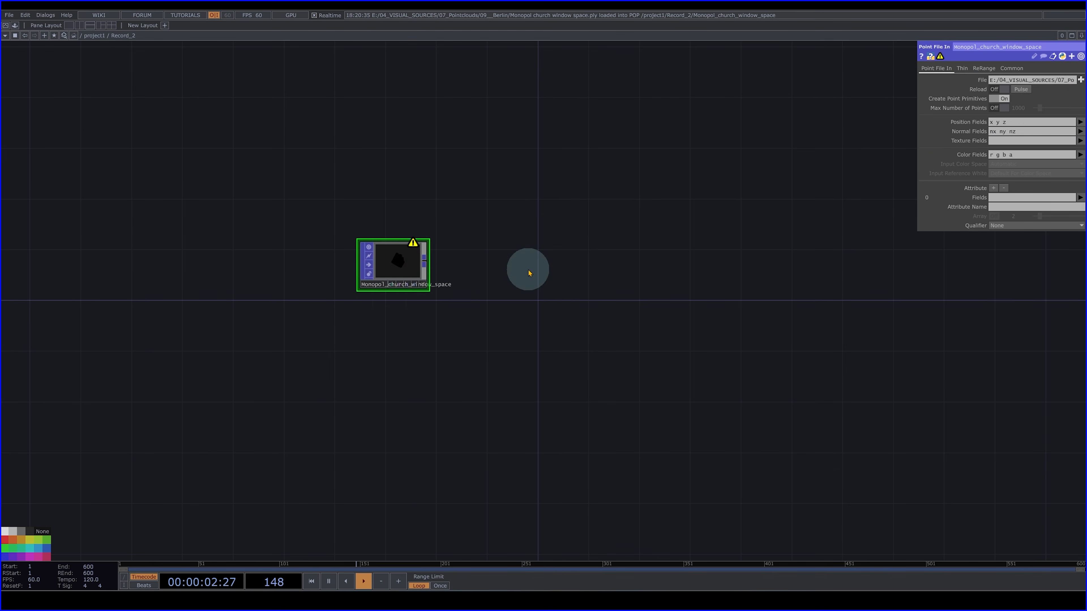
pyautogui.scroll(3, 411, 263)
pyautogui.scroll(2, 405, 282)
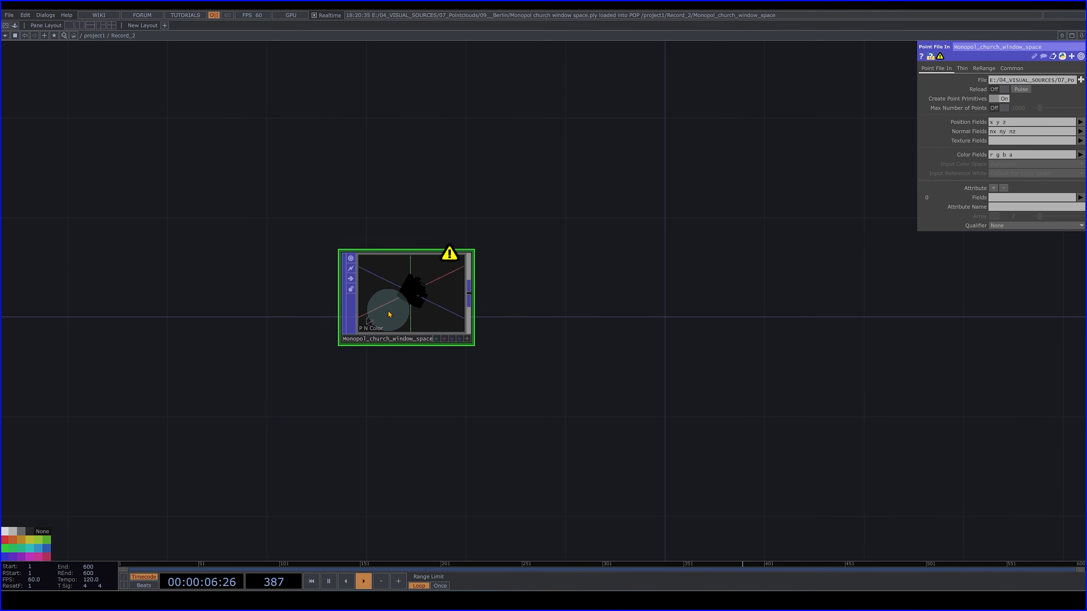
pyautogui.scroll(2, 396, 312)
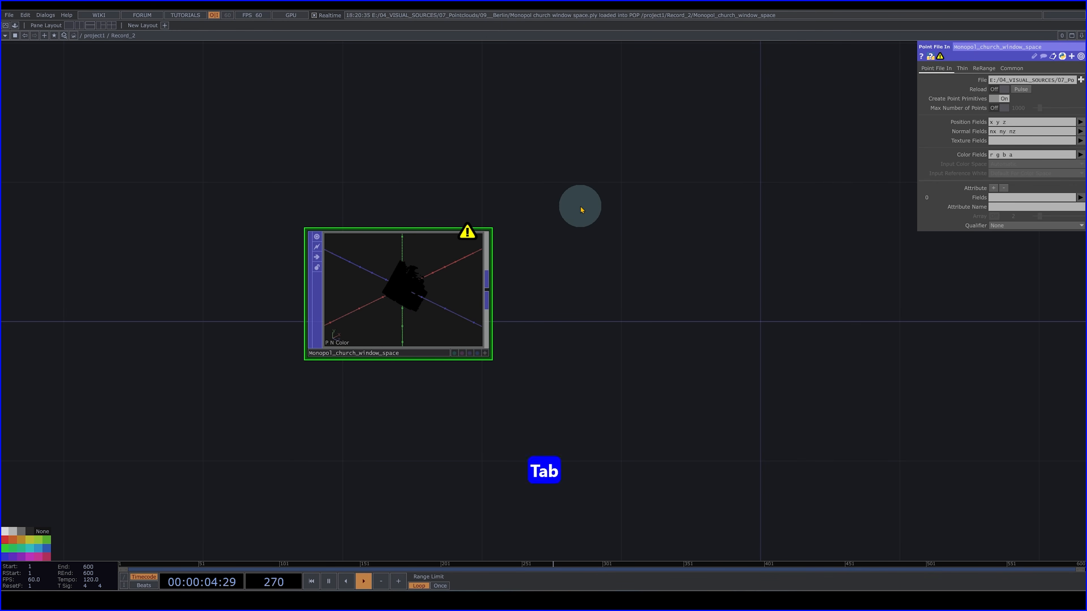
pyautogui.press('Tab')
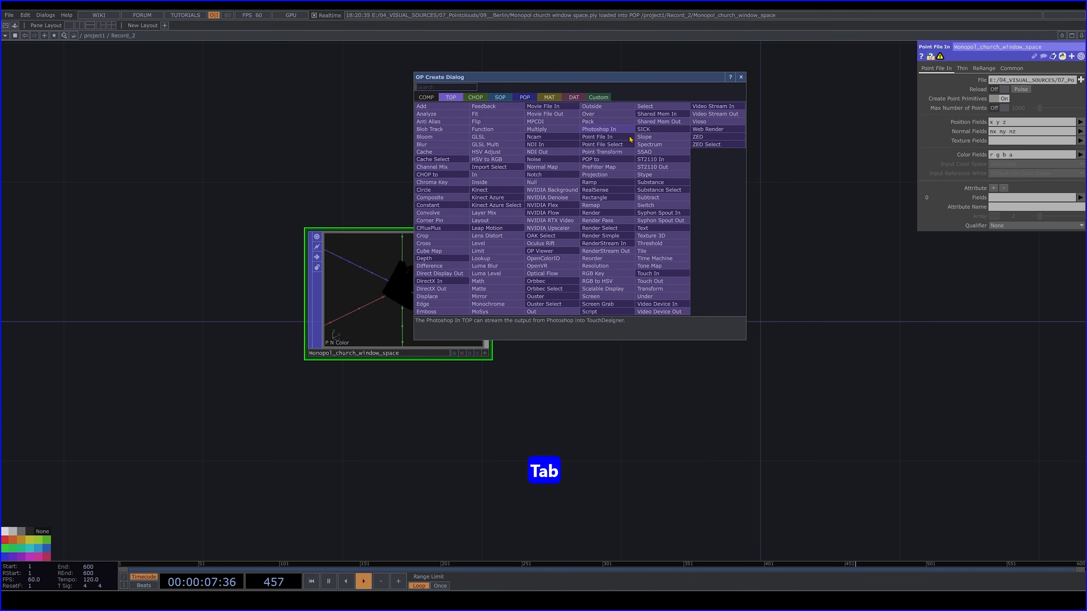
pyautogui.click(821, 206)
pyautogui.moveTo(426, 296); pyautogui.dragTo(390, 305)
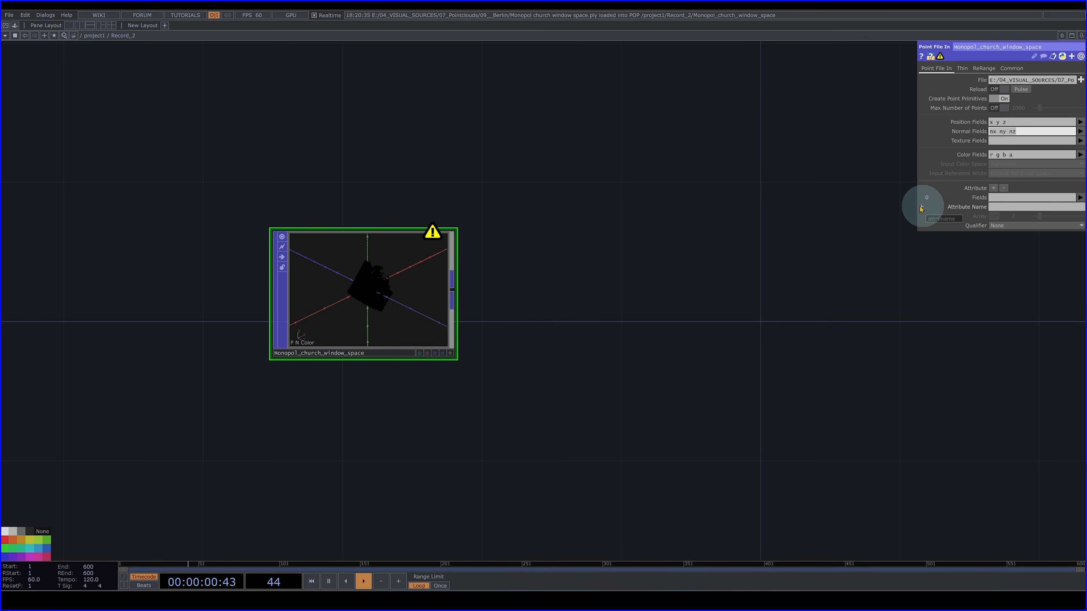
# - Clear the point cloud's Normal Fields and set its Color Fields to red green blue
pyautogui.click(759, 197)
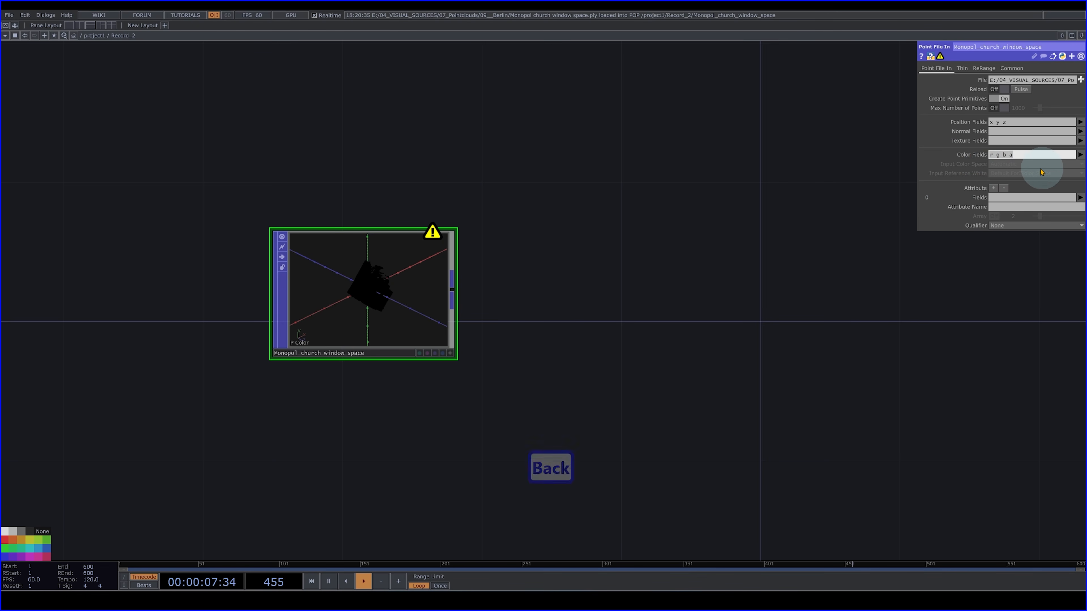
pyautogui.moveTo(1036, 156); pyautogui.dragTo(875, 147)
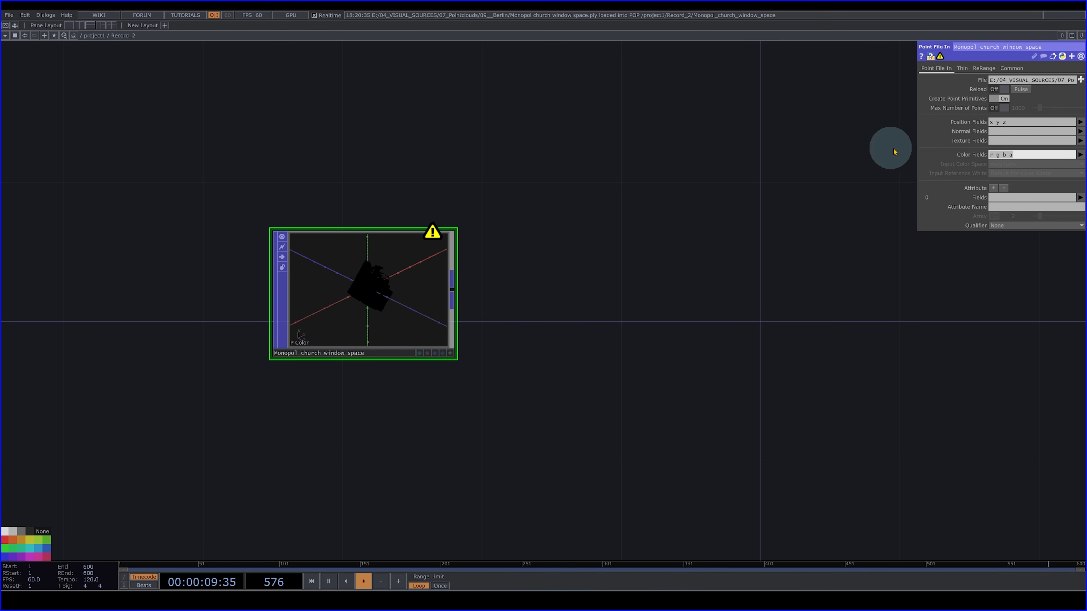
pyautogui.press('BackSpace')
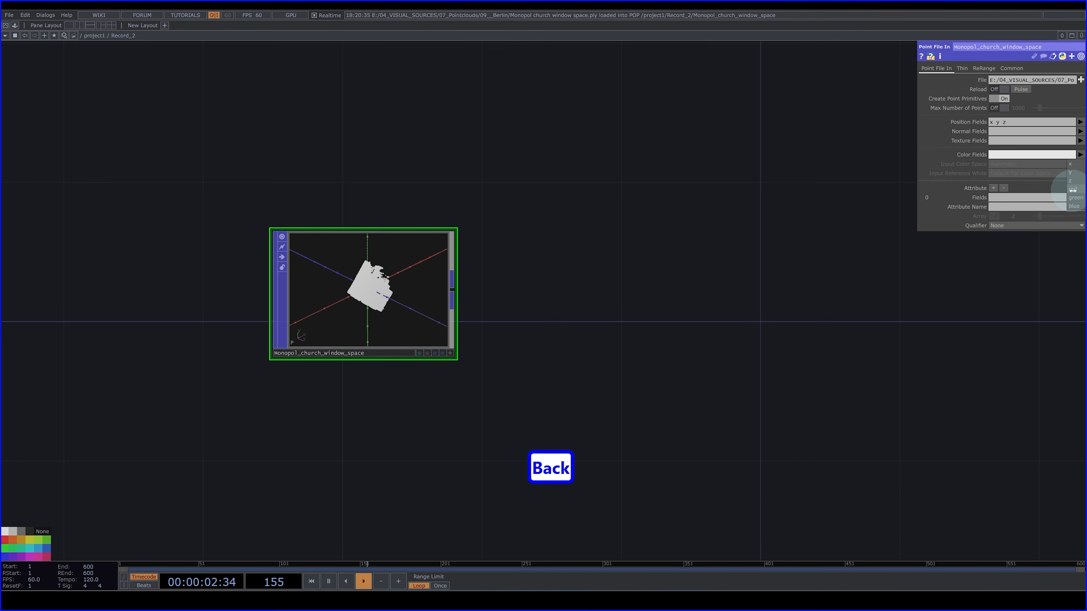
pyautogui.click(1070, 190)
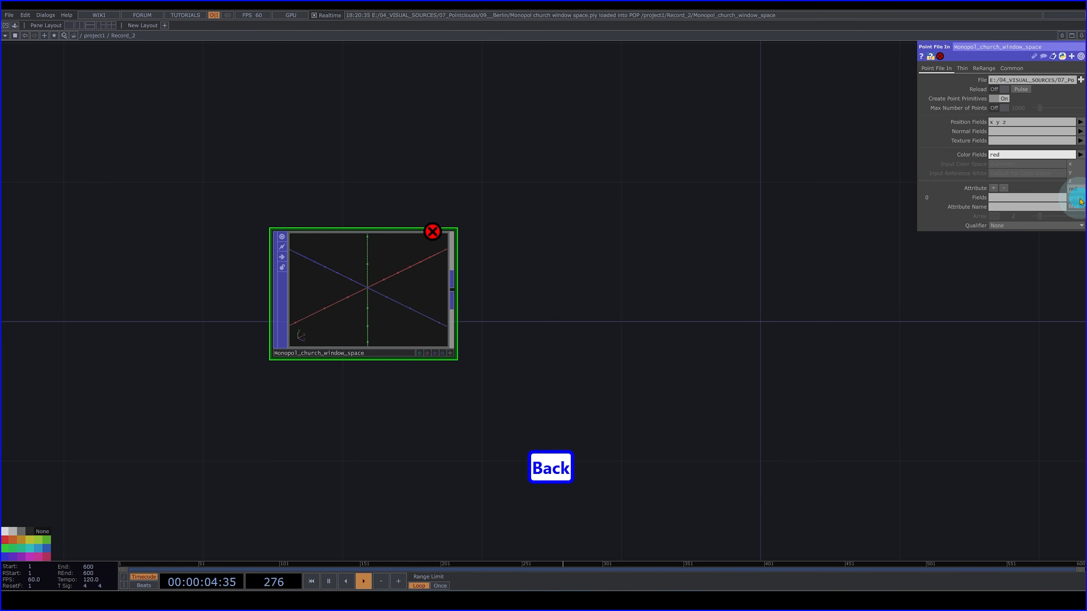
pyautogui.click(1075, 206)
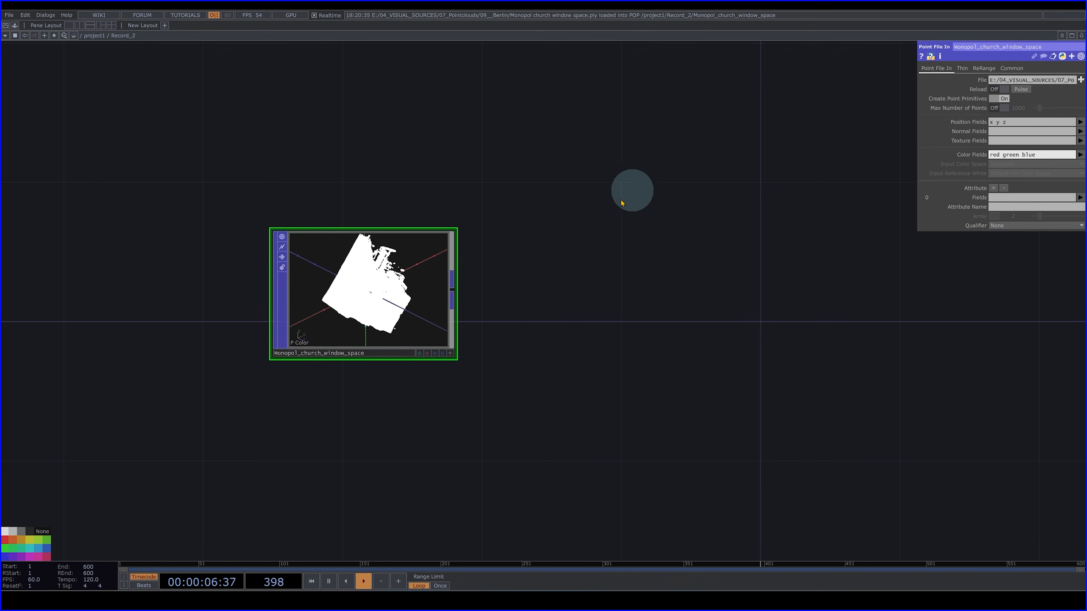
# - Examine the recolored point cloud from different angles in its node viewer
pyautogui.scroll(5, 376, 311)
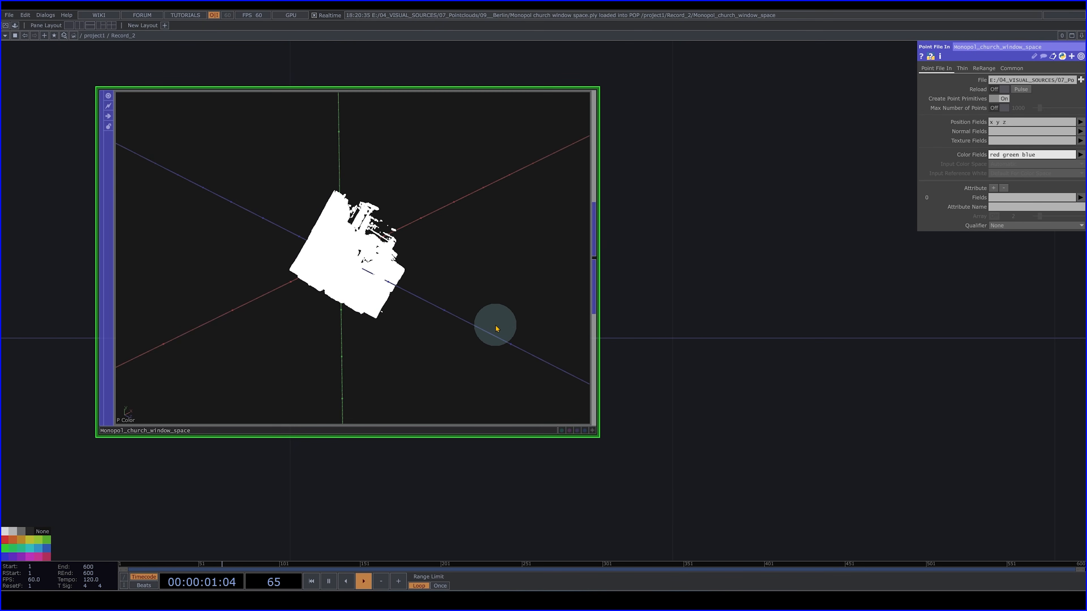
pyautogui.scroll(3, 432, 284)
pyautogui.scroll(-3, 422, 286)
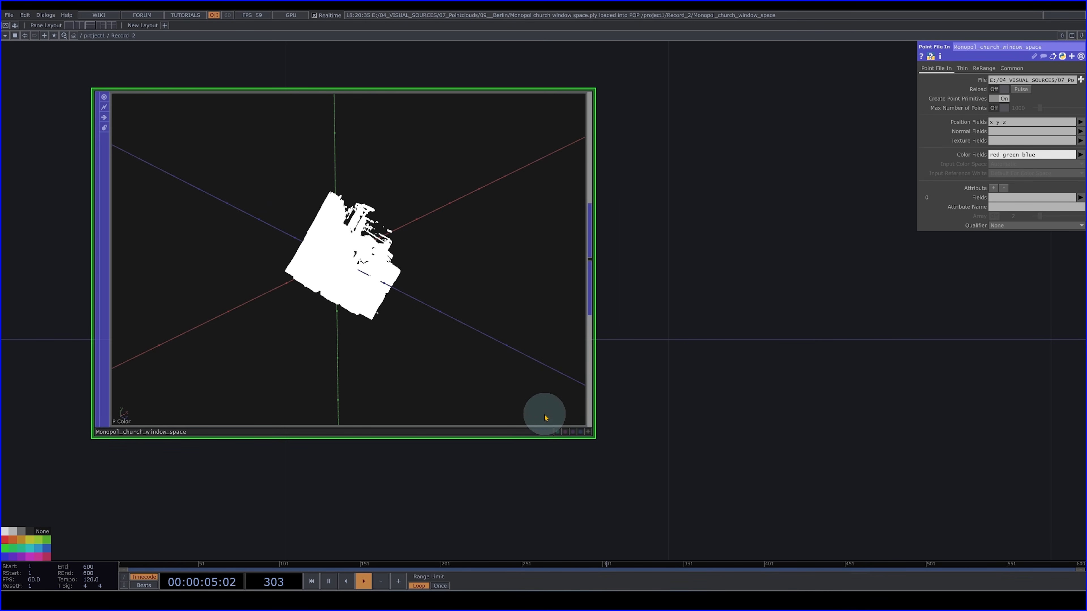
pyautogui.click(588, 431)
pyautogui.moveTo(328, 243); pyautogui.dragTo(360, 289)
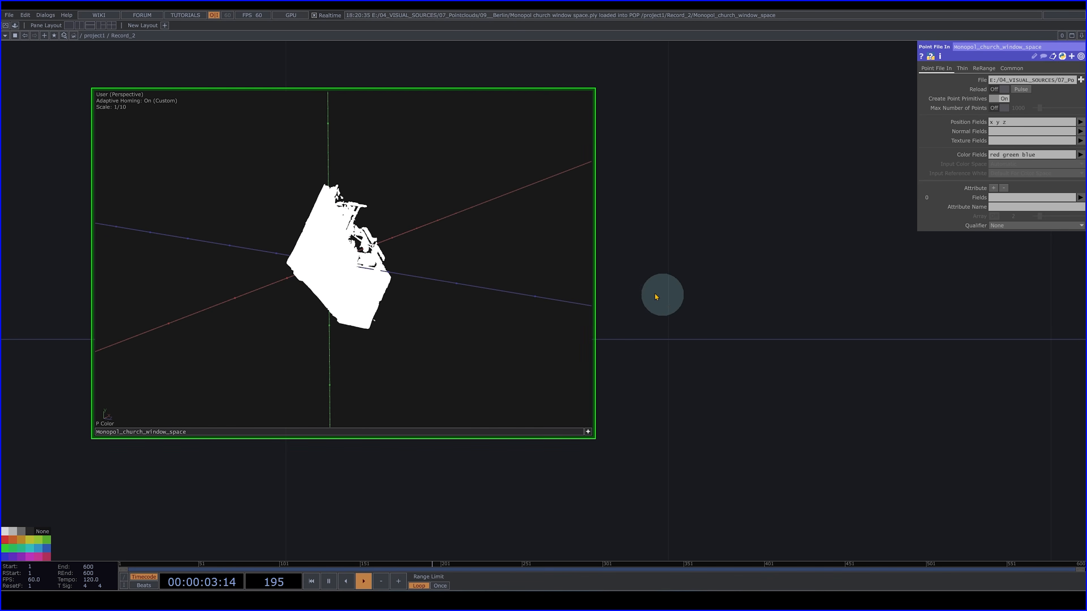
pyautogui.scroll(-3, 764, 288)
pyautogui.moveTo(769, 298); pyautogui.dragTo(885, 314, button='middle')
pyautogui.moveTo(838, 320); pyautogui.dragTo(548, 309)
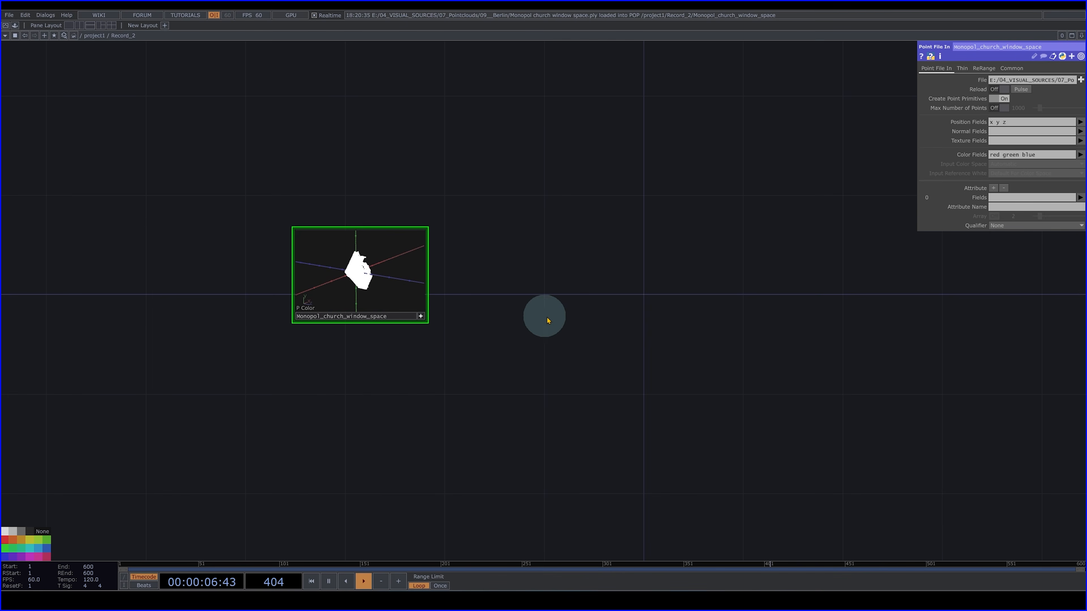
pyautogui.click(421, 317)
# - Add a Transform POP connected to the output of the church window point cloud
pyautogui.click(427, 276)
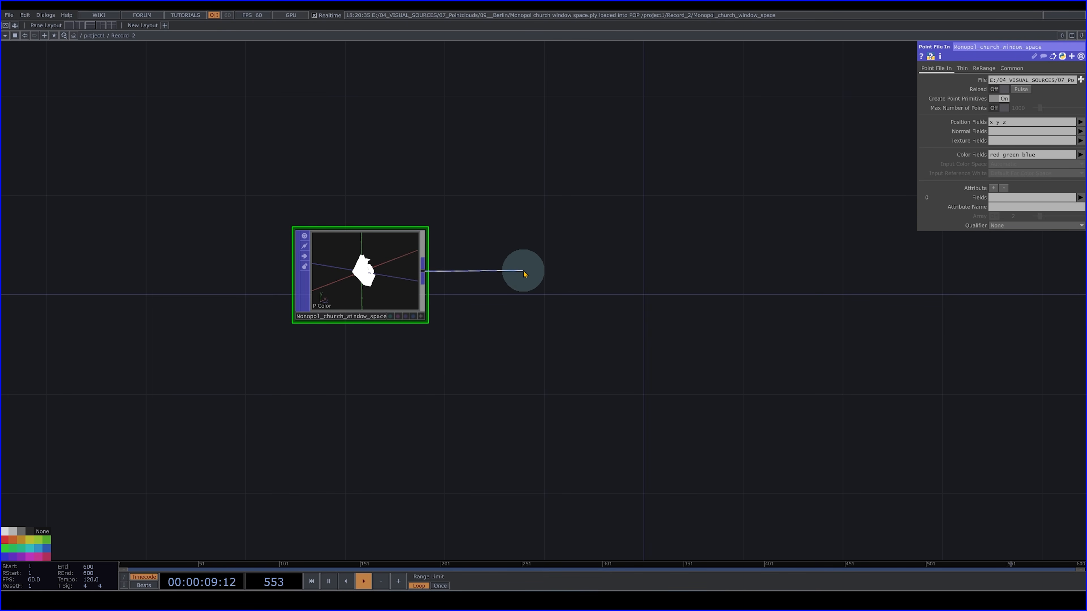
pyautogui.press('Tab')
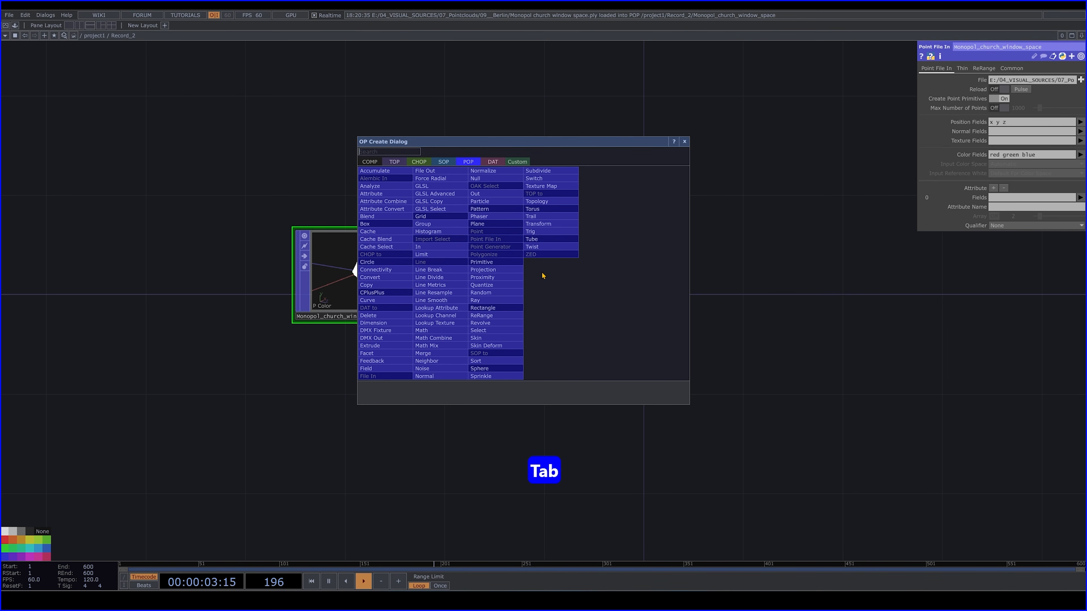
pyautogui.write('tr')
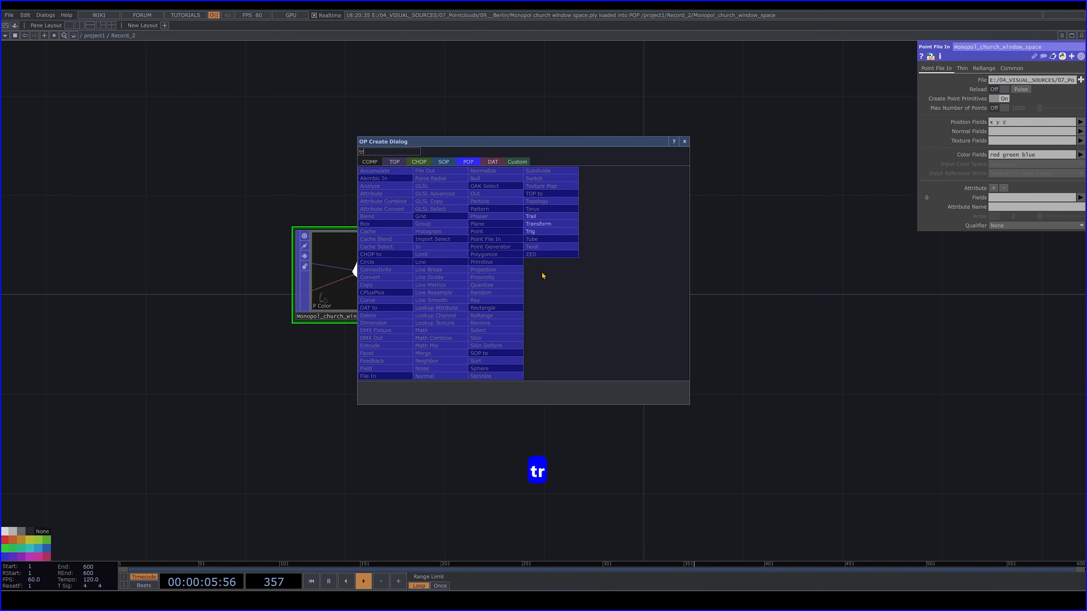
pyautogui.click(538, 223)
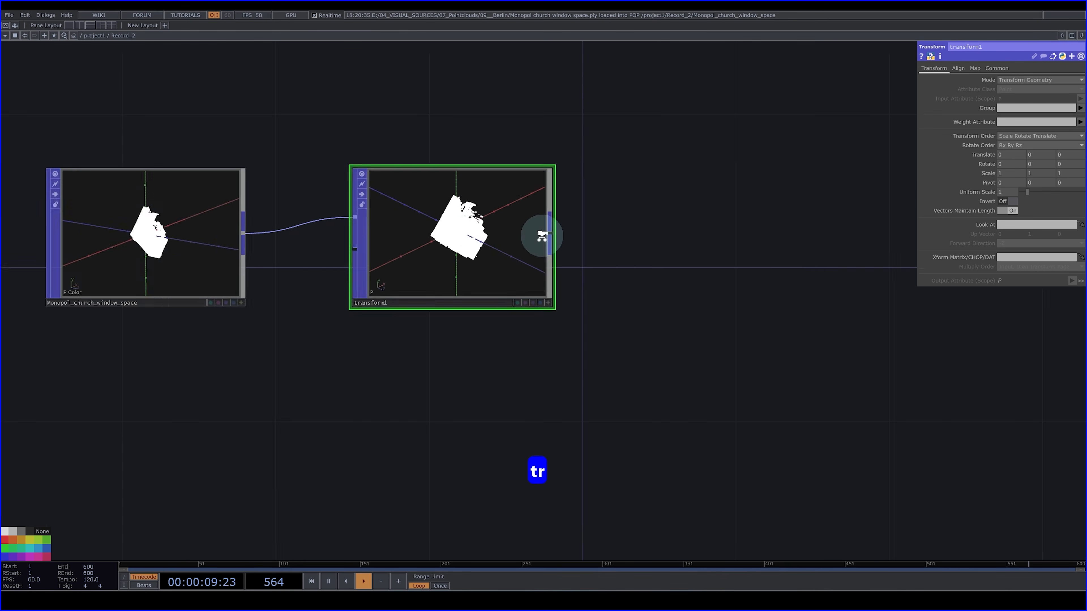
# - Set the Transform's X rotation to -90 to turn the point cloud upright
pyautogui.scroll(5, 542, 235)
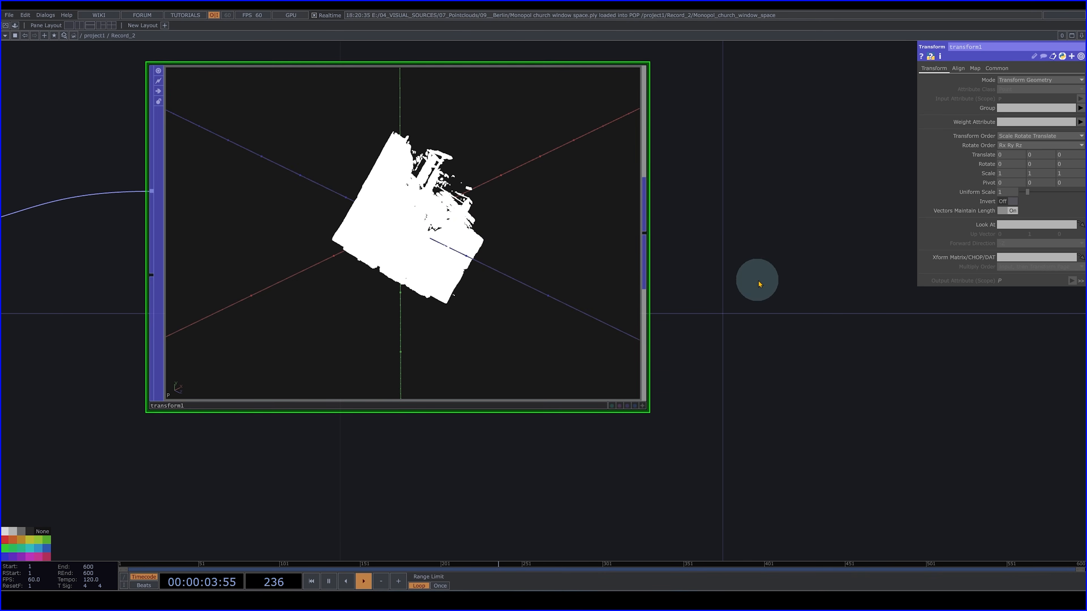
pyautogui.click(642, 405)
pyautogui.moveTo(441, 235)
pyautogui.mouseDown()
pyautogui.moveTo(316, 194)
pyautogui.moveTo(417, 155)
pyautogui.moveTo(431, 134)
pyautogui.moveTo(376, 138)
pyautogui.moveTo(425, 236)
pyautogui.moveTo(506, 247)
pyautogui.moveTo(447, 274)
pyautogui.moveTo(432, 297)
pyautogui.moveTo(437, 359)
pyautogui.moveTo(431, 320)
pyautogui.moveTo(555, 247)
pyautogui.moveTo(521, 219)
pyautogui.moveTo(439, 252)
pyautogui.moveTo(448, 233)
pyautogui.moveTo(459, 245)
pyautogui.mouseUp()
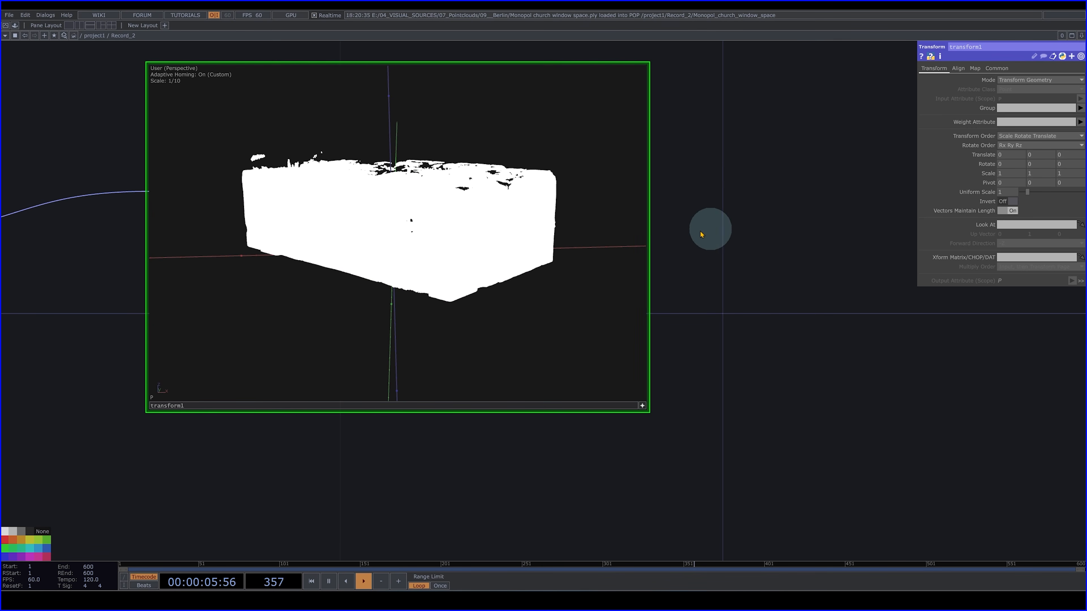
pyautogui.moveTo(490, 283)
pyautogui.mouseDown()
pyautogui.moveTo(384, 328)
pyautogui.moveTo(485, 284)
pyautogui.mouseUp()
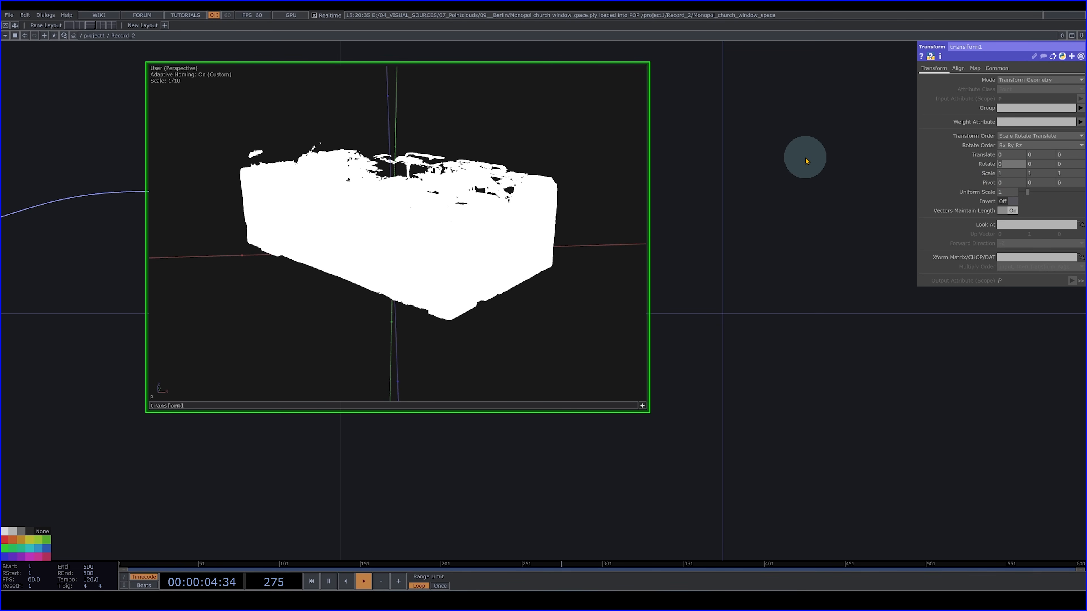
pyautogui.write('0')
pyautogui.press('Return')
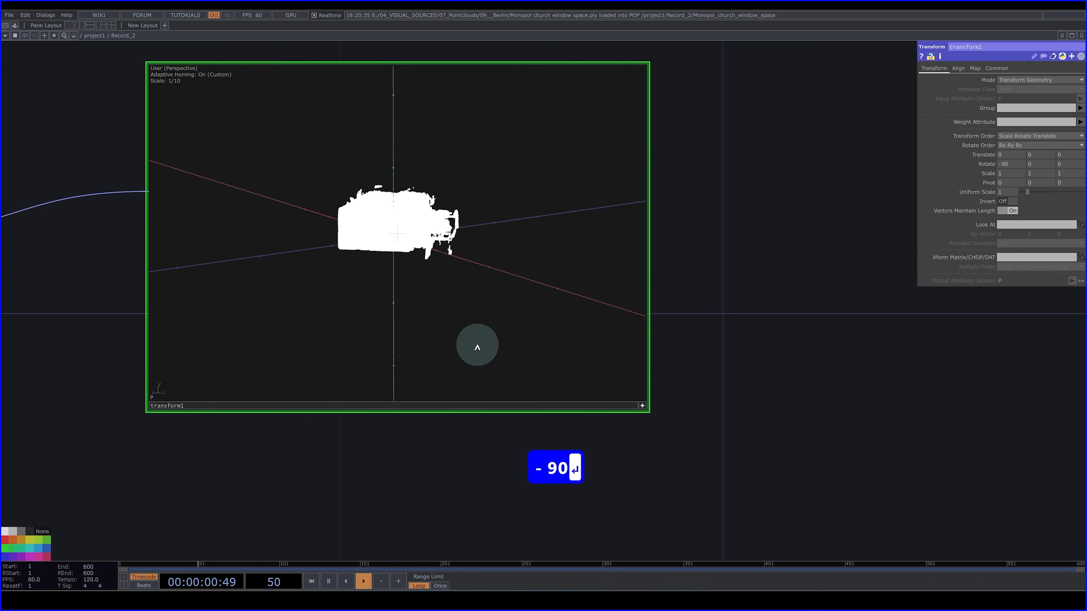
# - Set the Transform's Y rotation to 47 to align the point cloud with the axes
pyautogui.moveTo(477, 348); pyautogui.dragTo(464, 192)
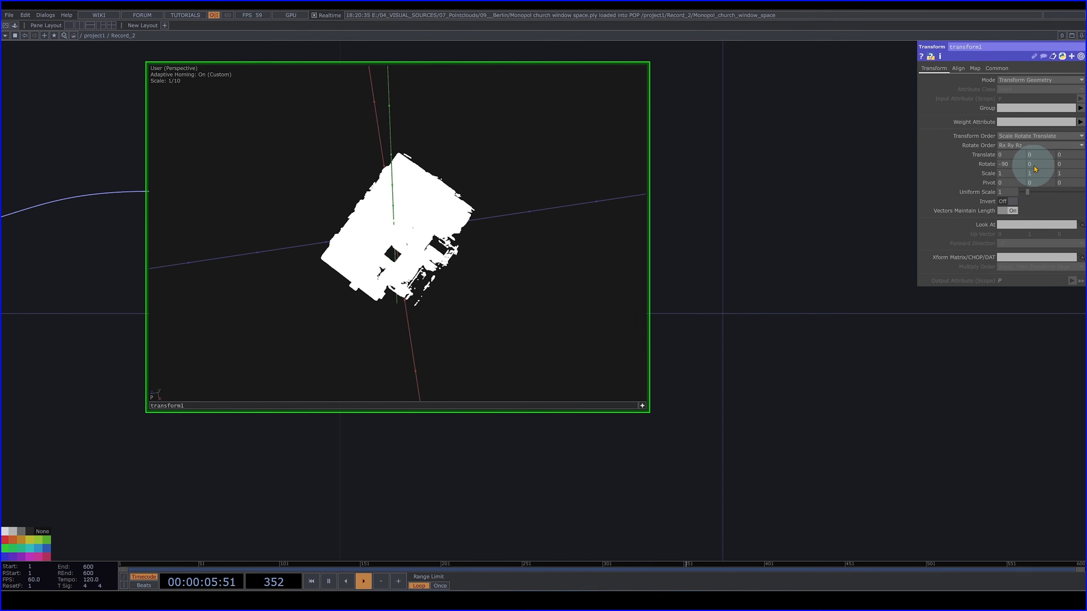
pyautogui.moveTo(1039, 164); pyautogui.dragTo(1037, 151, button='middle')
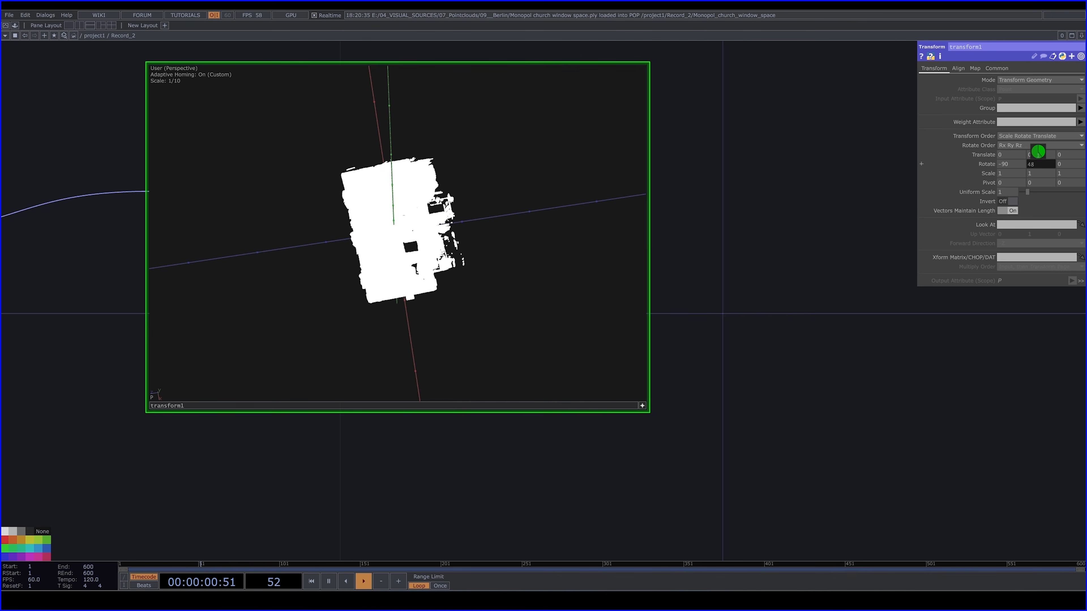
pyautogui.moveTo(446, 269); pyautogui.dragTo(475, 213)
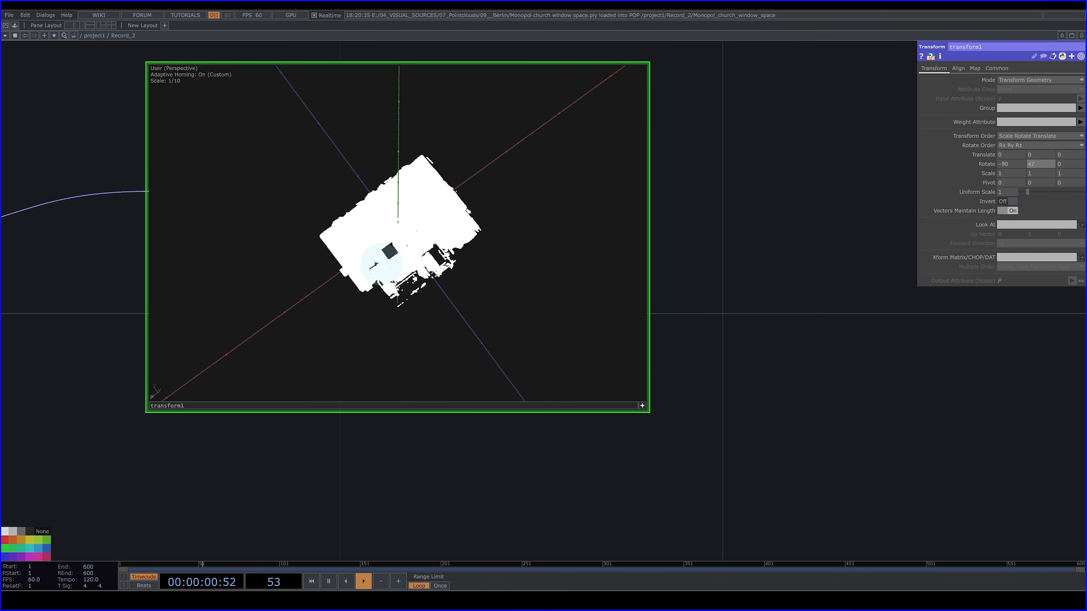
# - Lower the point cloud by setting the Transform's Y translation to -2.3
pyautogui.moveTo(356, 270); pyautogui.dragTo(400, 254)
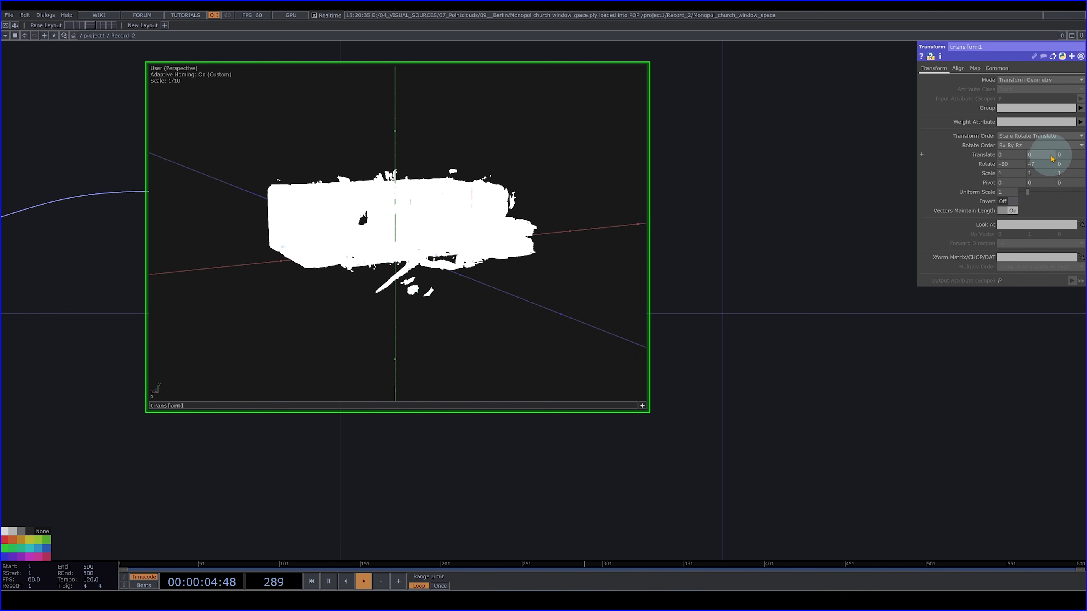
pyautogui.moveTo(1040, 156); pyautogui.dragTo(820, 143, button='middle')
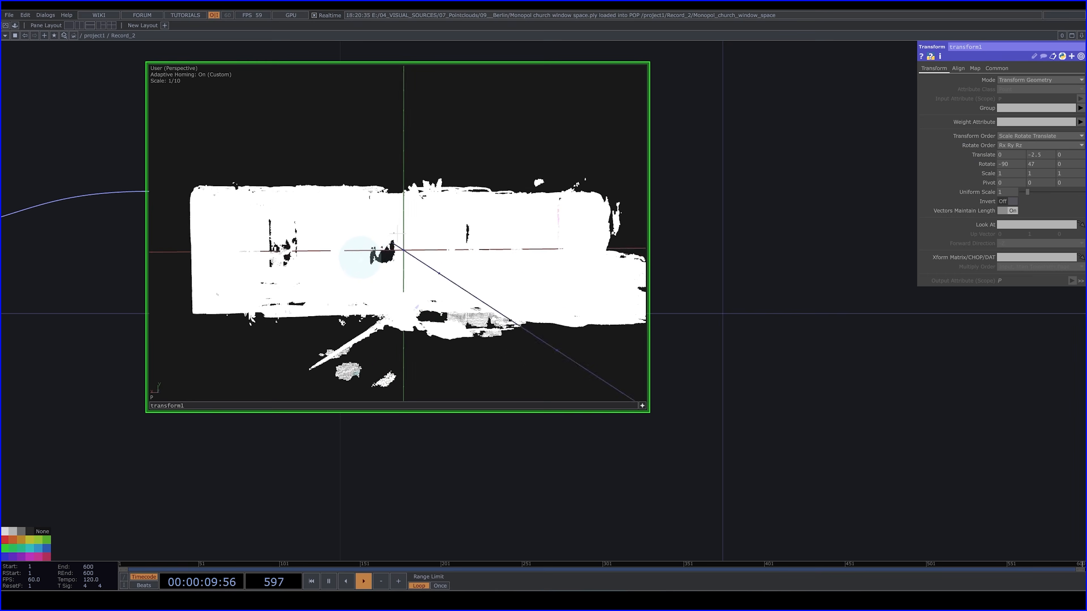
pyautogui.moveTo(364, 255); pyautogui.dragTo(532, 263)
pyautogui.moveTo(665, 284); pyautogui.dragTo(268, 253, button='right')
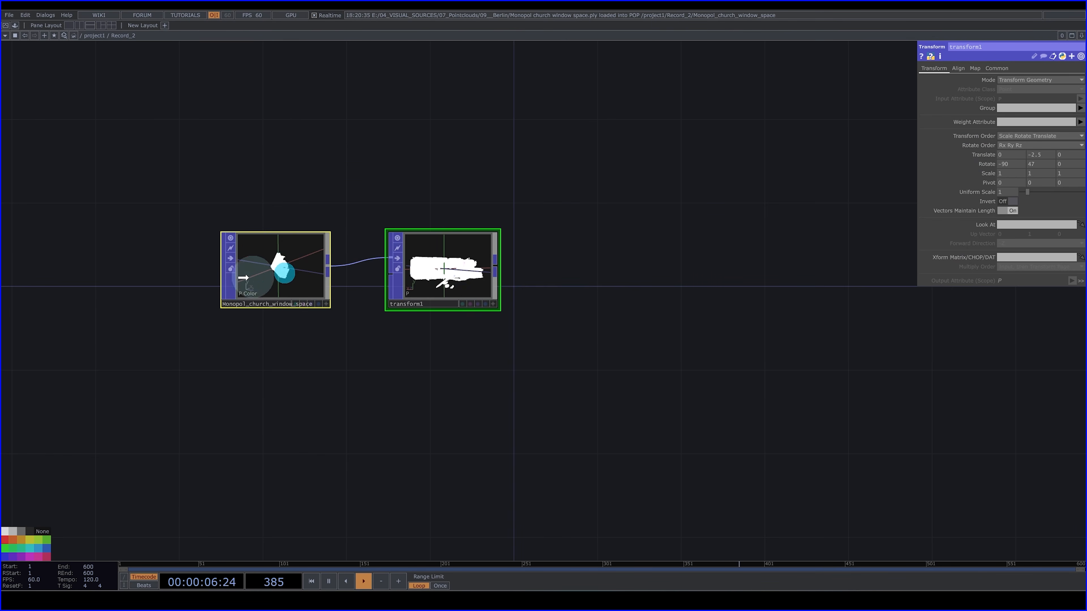
# - Add a Particle POP connected to the output of the Transform node
pyautogui.moveTo(243, 277); pyautogui.dragTo(98, 277)
pyautogui.click(301, 276)
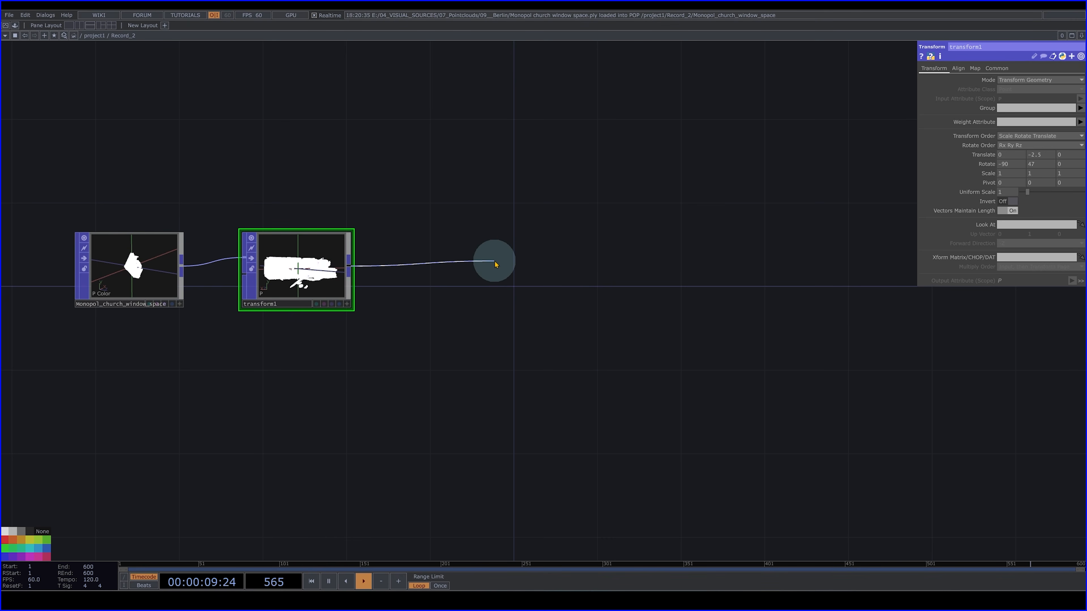
pyautogui.press('Tab')
pyautogui.write('p')
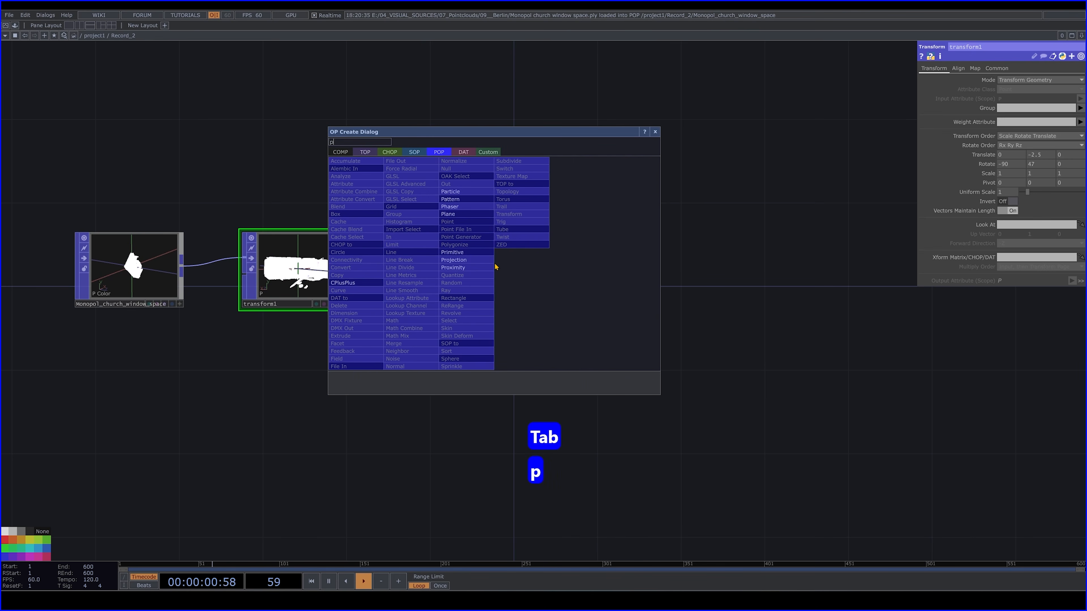
pyautogui.click(466, 196)
pyautogui.click(465, 274)
# - Examine the emitted particles from different angles in the Particle node's viewer
pyautogui.scroll(4, 428, 262)
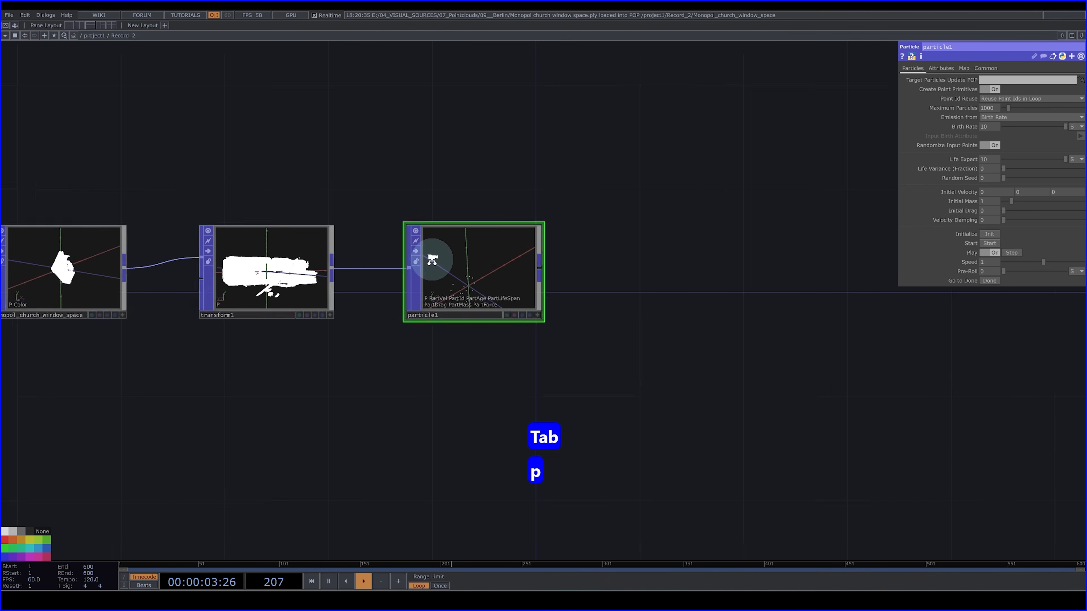
pyautogui.scroll(3, 595, 335)
pyautogui.scroll(2, 590, 331)
pyautogui.scroll(5, 315, 260)
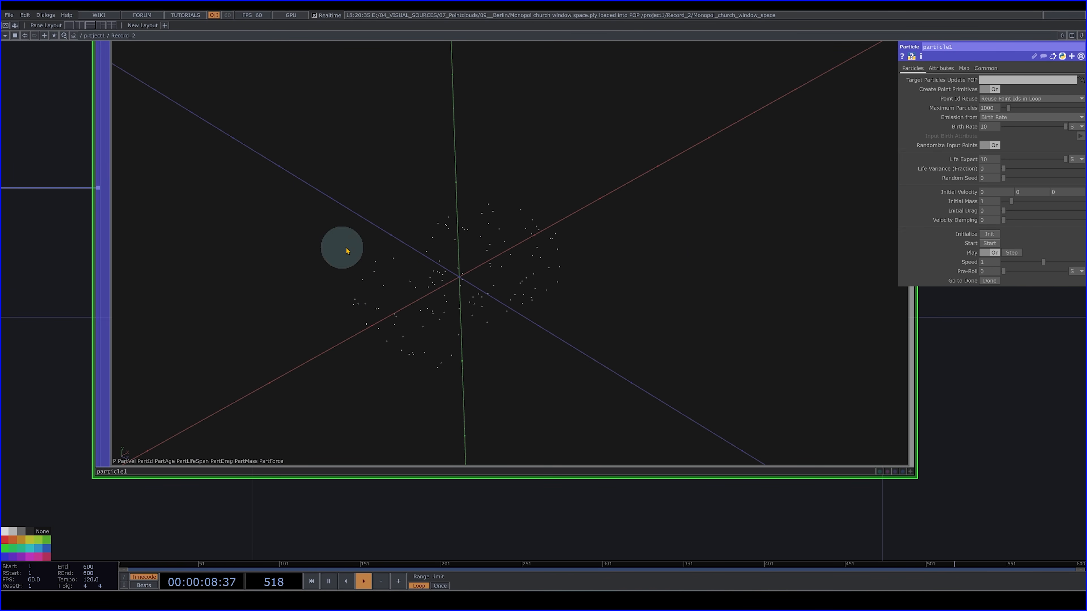
pyautogui.click(909, 470)
pyautogui.click(454, 289)
pyautogui.moveTo(453, 290); pyautogui.dragTo(910, 477)
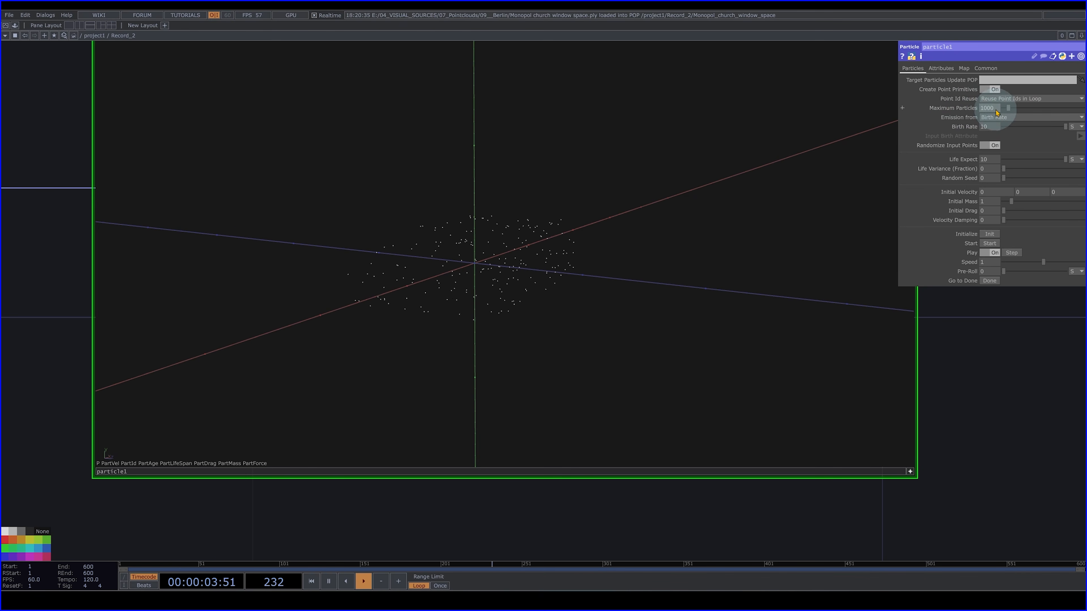
# - Set both the Maximum Particles and the Birth Rate of the Particle node to 100000
pyautogui.moveTo(1047, 401); pyautogui.dragTo(861, 396)
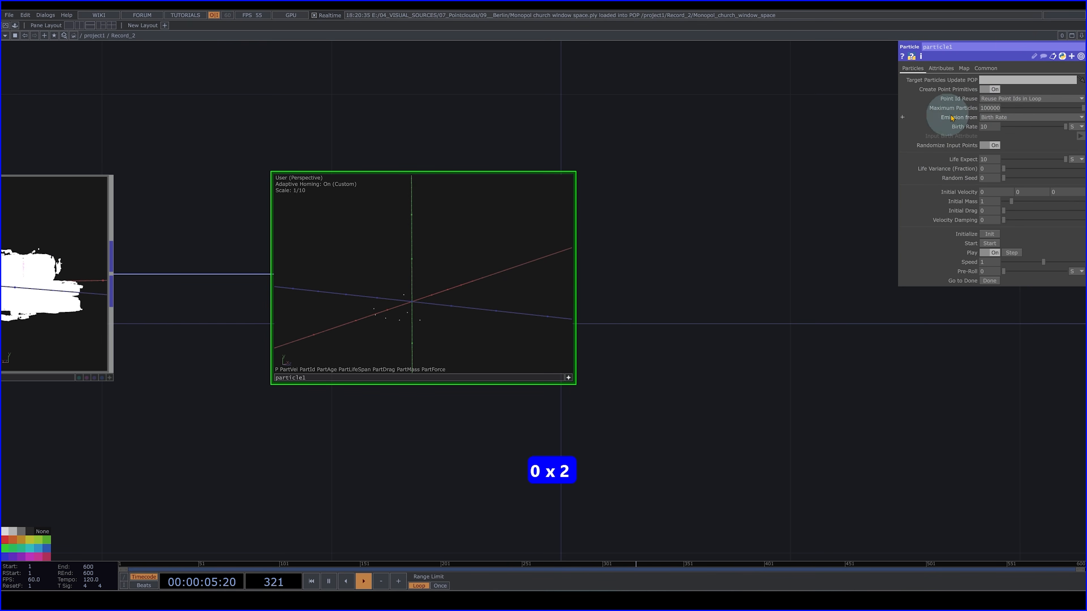
pyautogui.hotkey('ctrl', 'a')
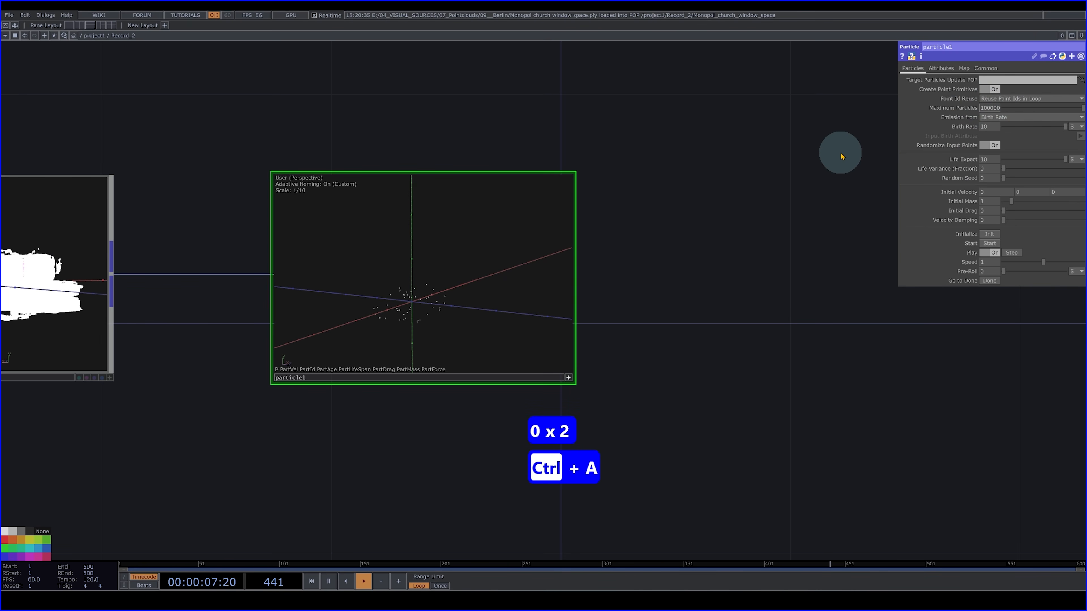
pyautogui.hotkey('ctrl', 'c')
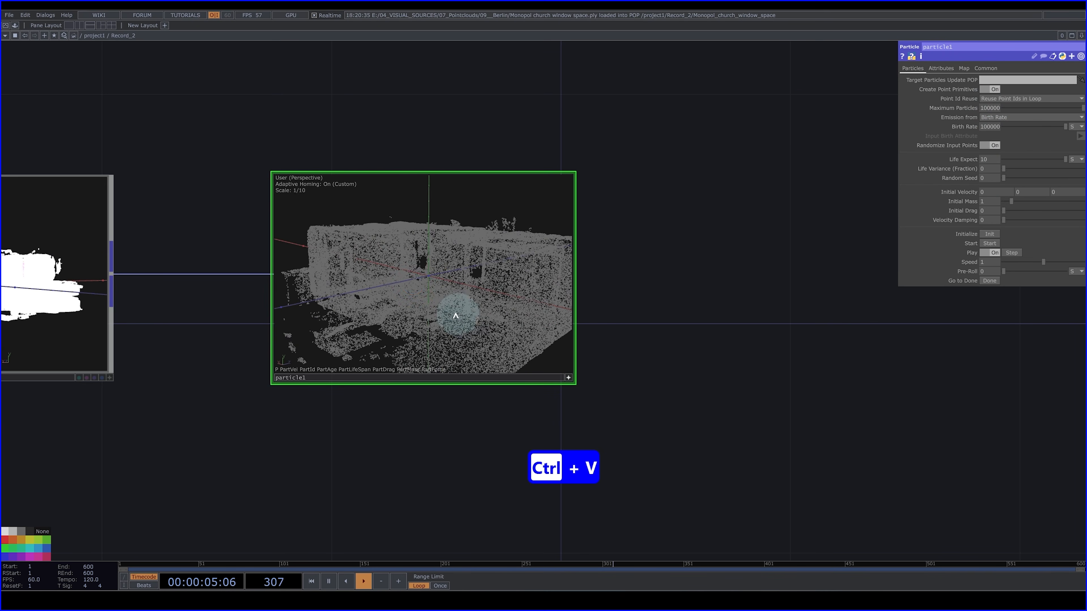
# - Inspect the denser particle cloud from several angles in the Particle node's viewer
pyautogui.moveTo(455, 316); pyautogui.dragTo(431, 281)
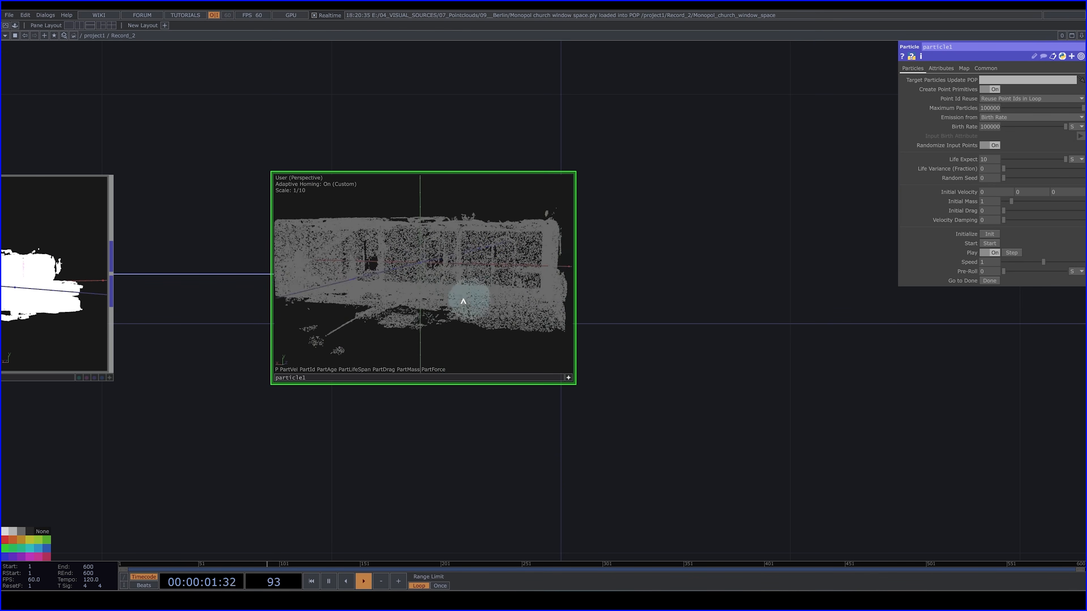
pyautogui.moveTo(461, 303); pyautogui.dragTo(577, 305)
pyautogui.scroll(5, 638, 294)
pyautogui.moveTo(99, 274); pyautogui.dragTo(137, 282)
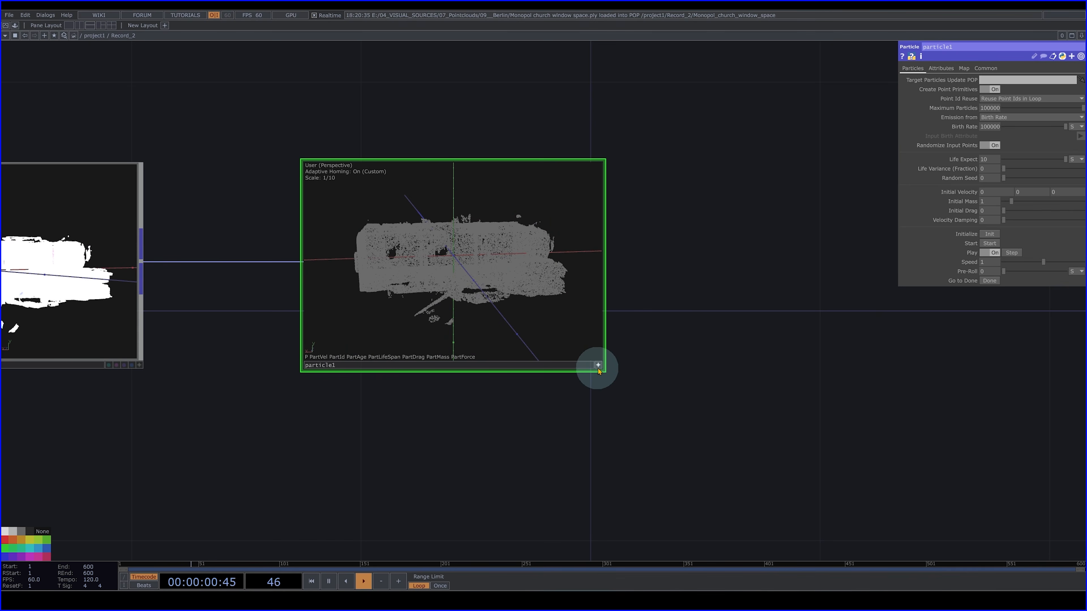
# - Add a Keyboard In CHOP for key 1 below the Particle node
pyautogui.click(598, 364)
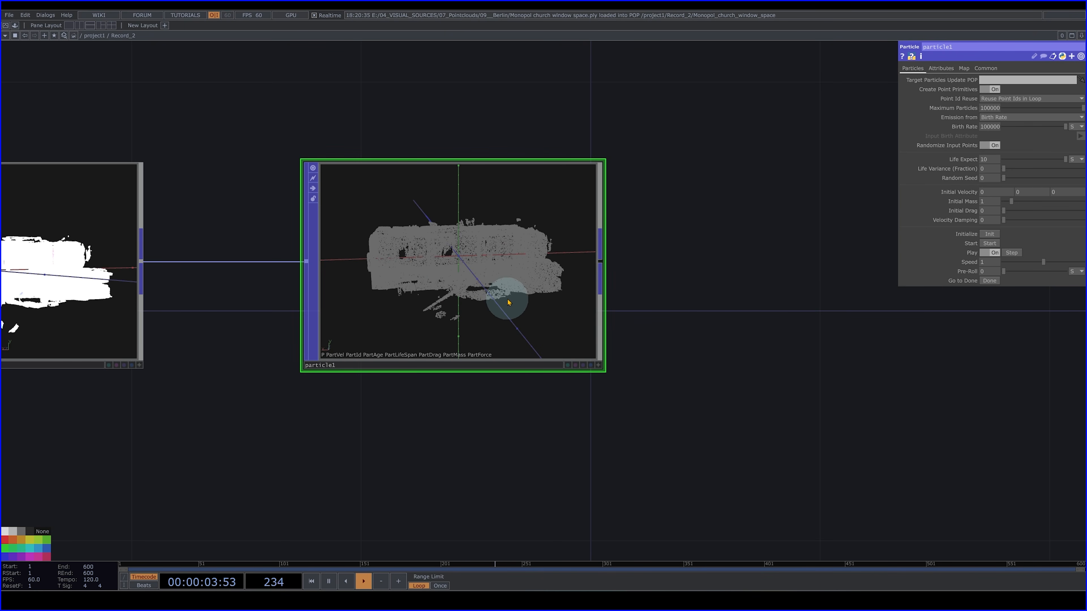
pyautogui.scroll(-3, 433, 250)
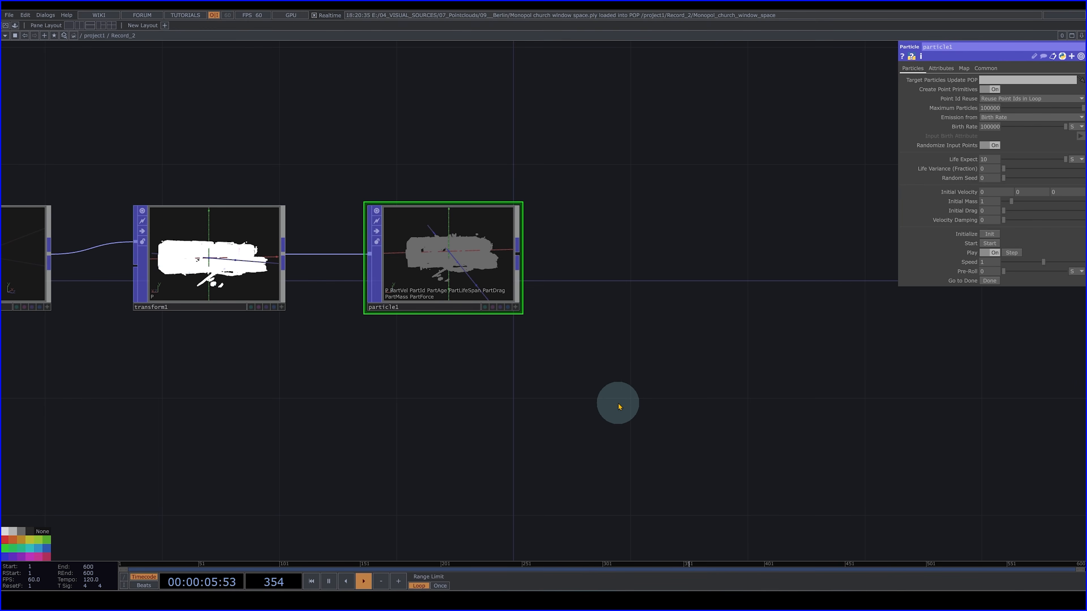
pyautogui.press('Tab')
pyautogui.click(516, 295)
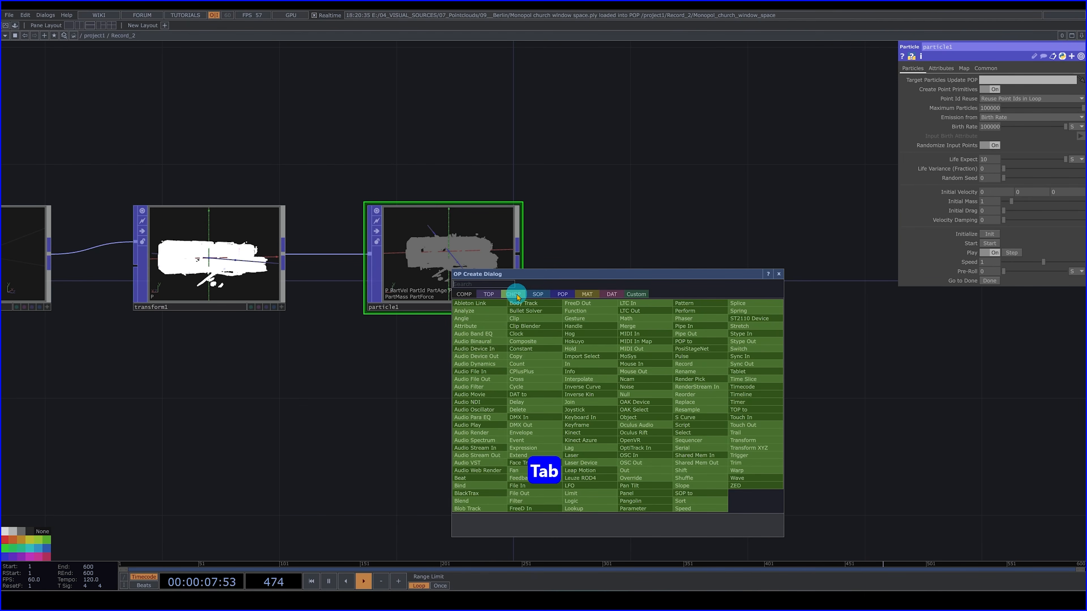
pyautogui.write('ke')
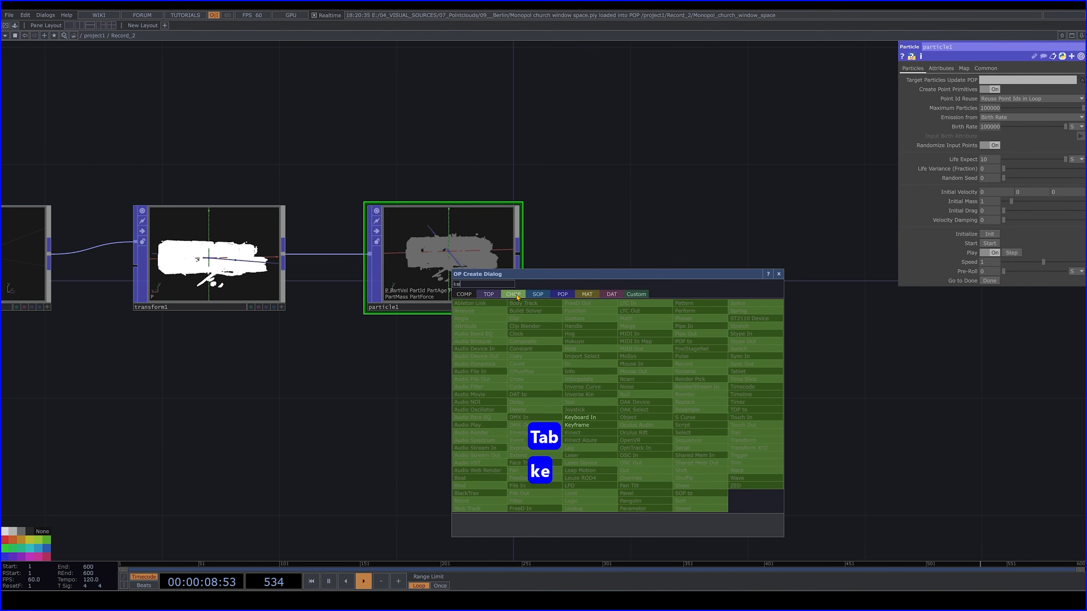
pyautogui.click(607, 421)
pyautogui.click(383, 407)
pyautogui.moveTo(420, 406); pyautogui.dragTo(390, 429)
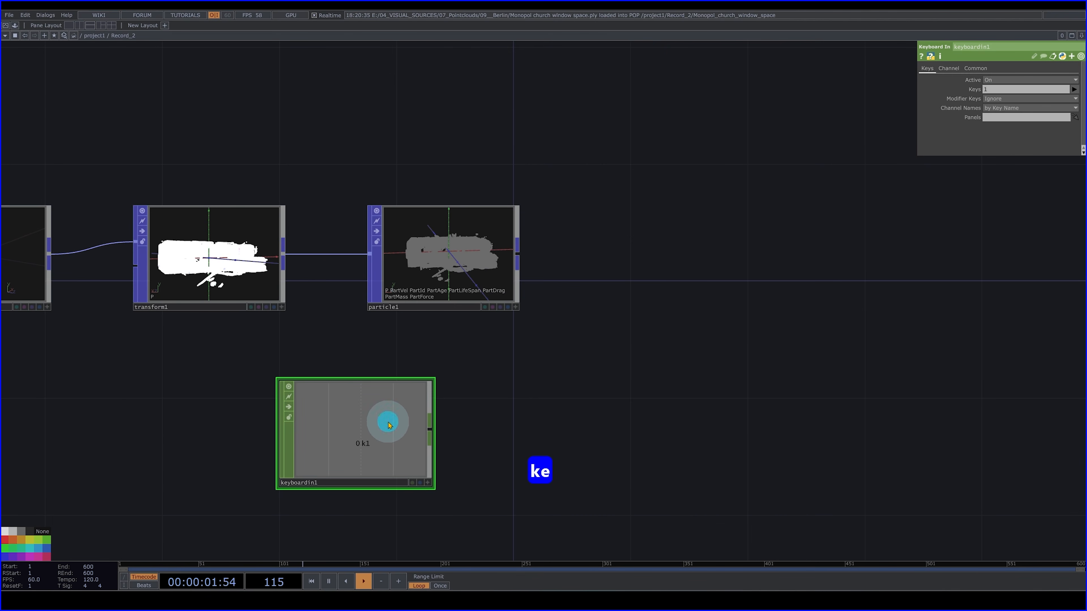
# - Duplicate the Keyboard In CHOP, place the copy beside the original and set its key to 2
pyautogui.hotkey('ctrl', 'v')
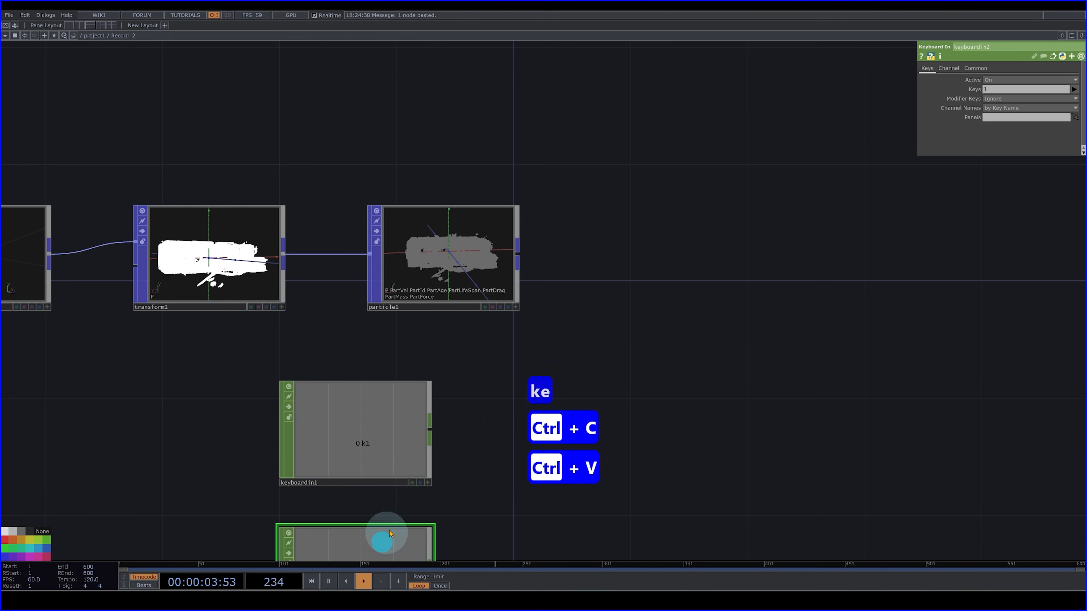
pyautogui.click(581, 395)
pyautogui.moveTo(469, 323); pyautogui.dragTo(405, 286)
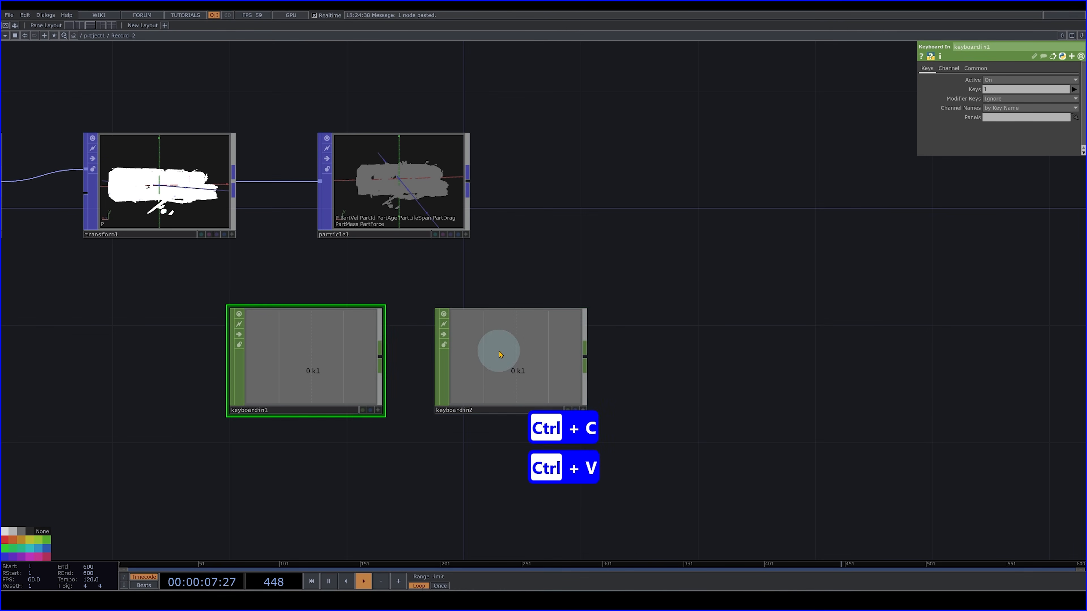
pyautogui.click(498, 352)
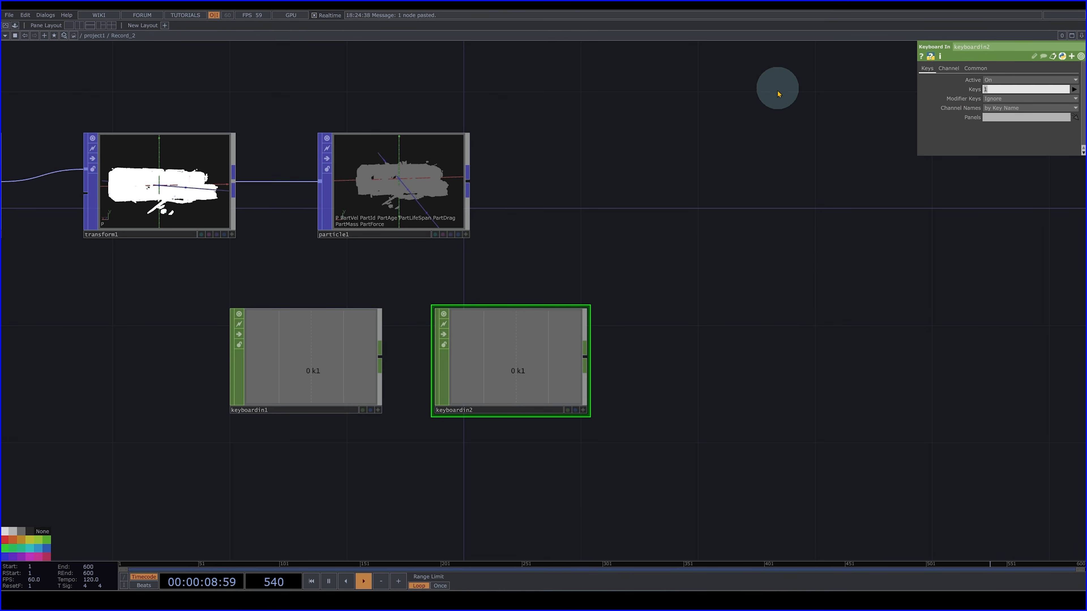
pyautogui.write('2')
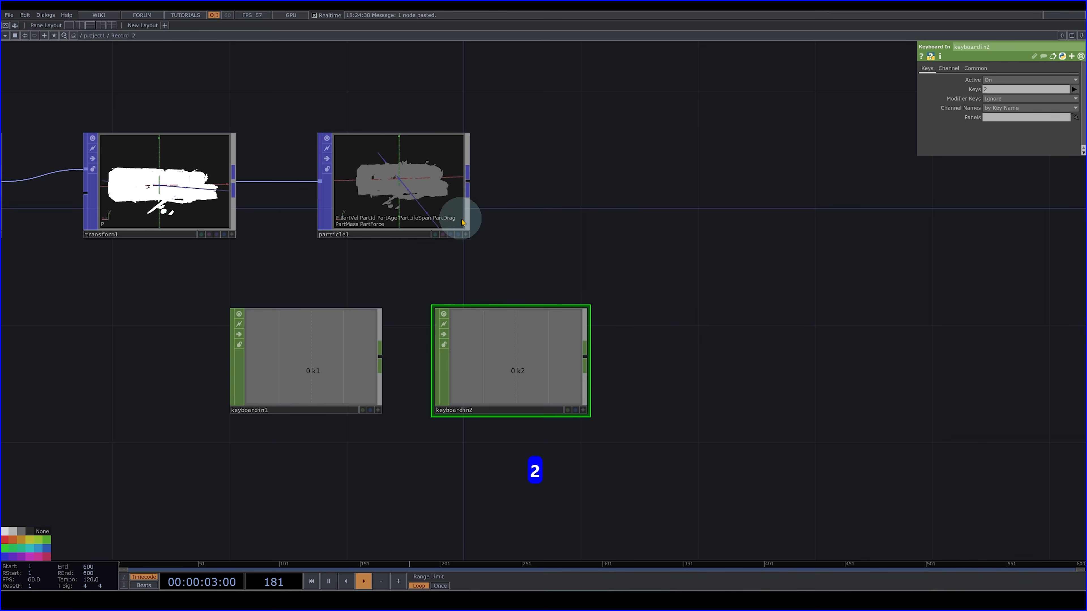
# - Link the k1 channel of the first Keyboard In CHOP to the Particle node's Initialize parameter
pyautogui.click(454, 215)
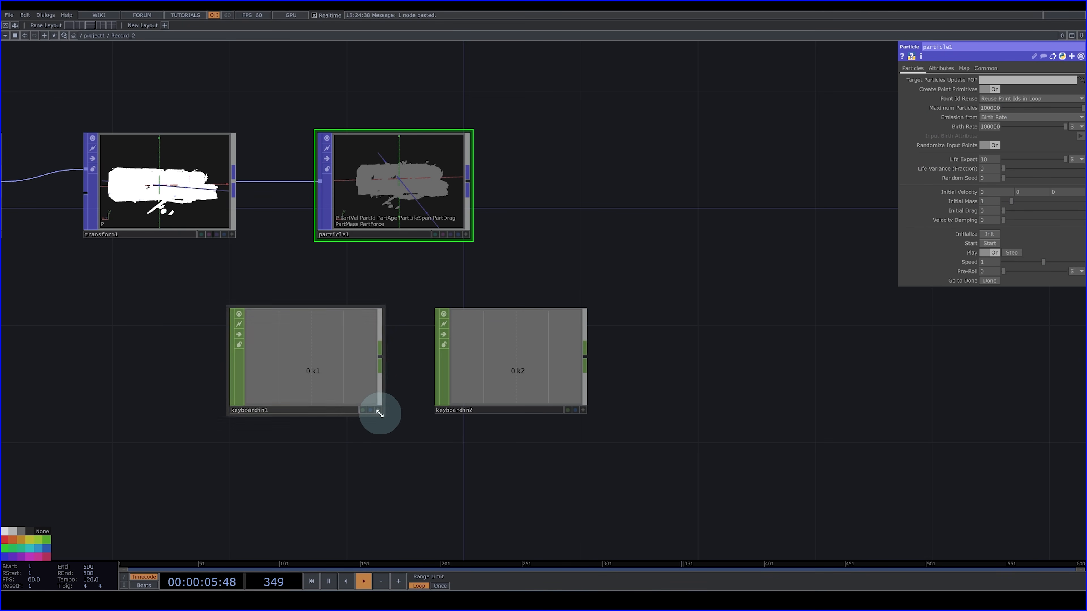
pyautogui.click(337, 366)
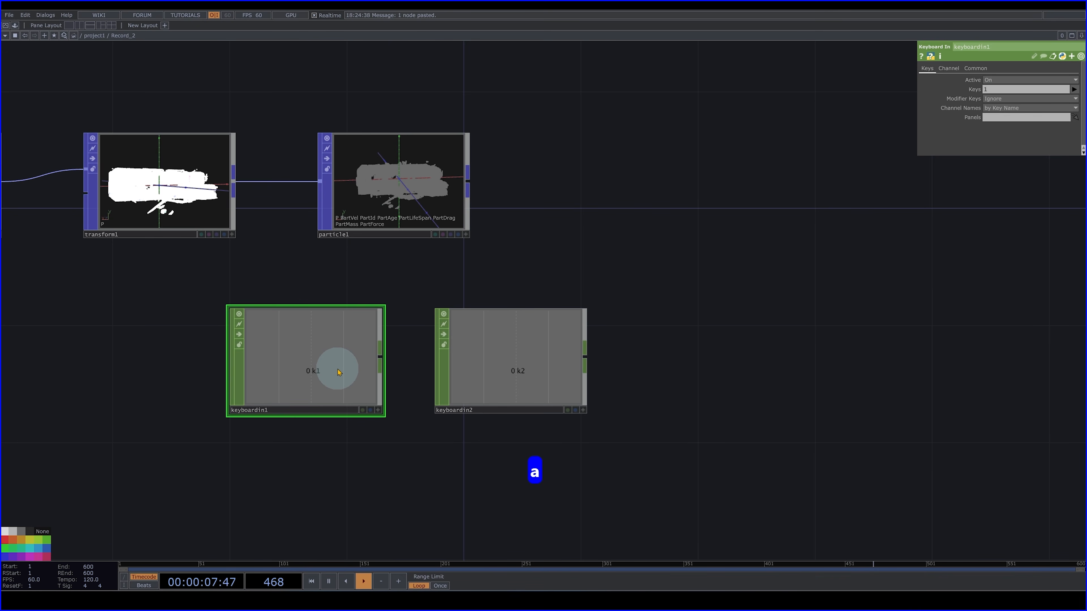
pyautogui.click(378, 410)
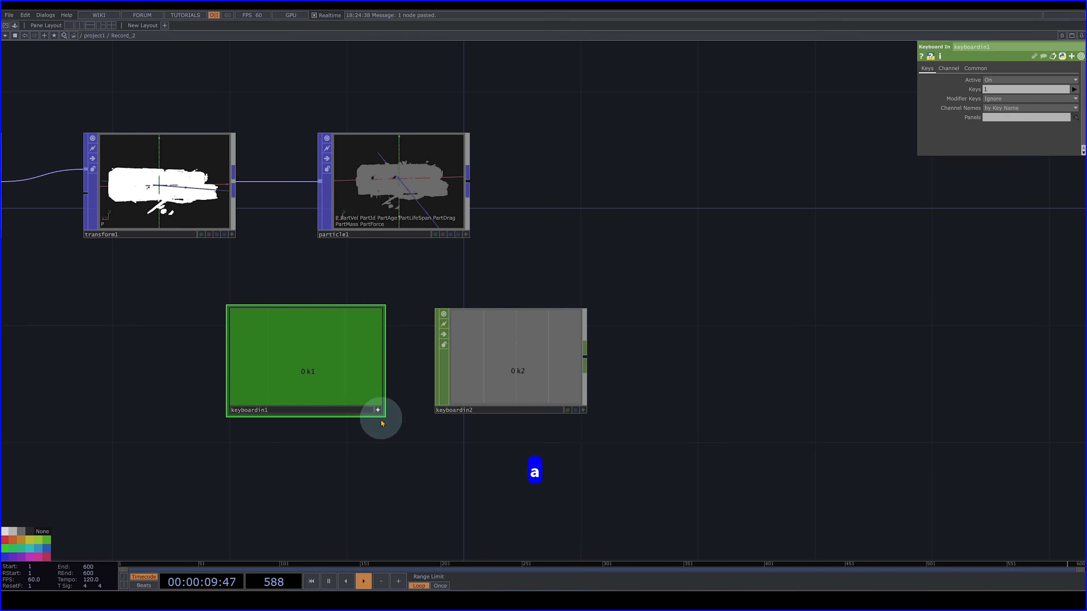
pyautogui.click(407, 199)
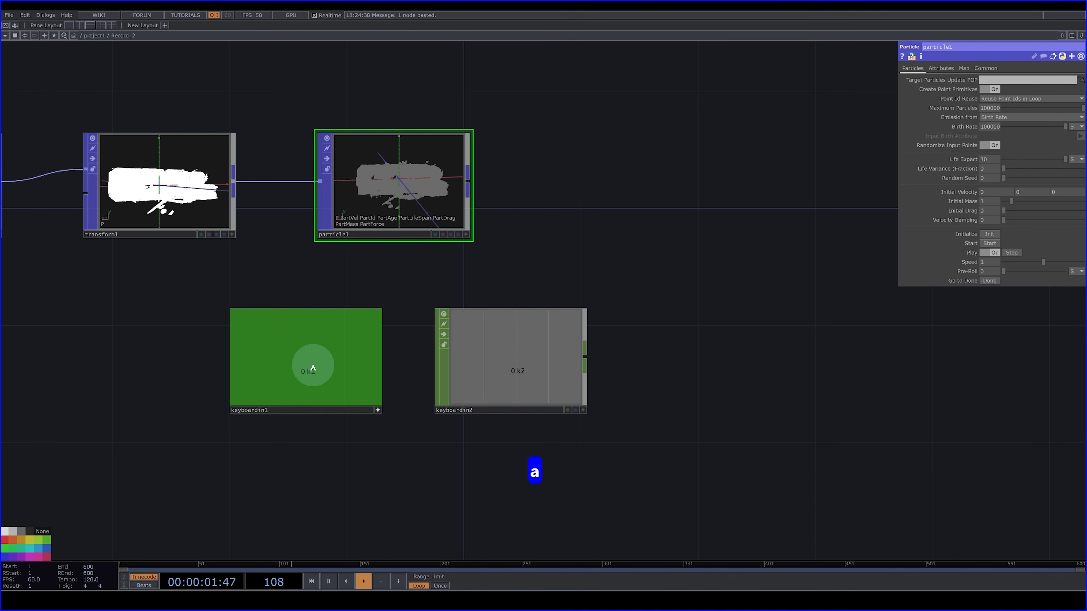
pyautogui.moveTo(288, 373); pyautogui.dragTo(988, 229)
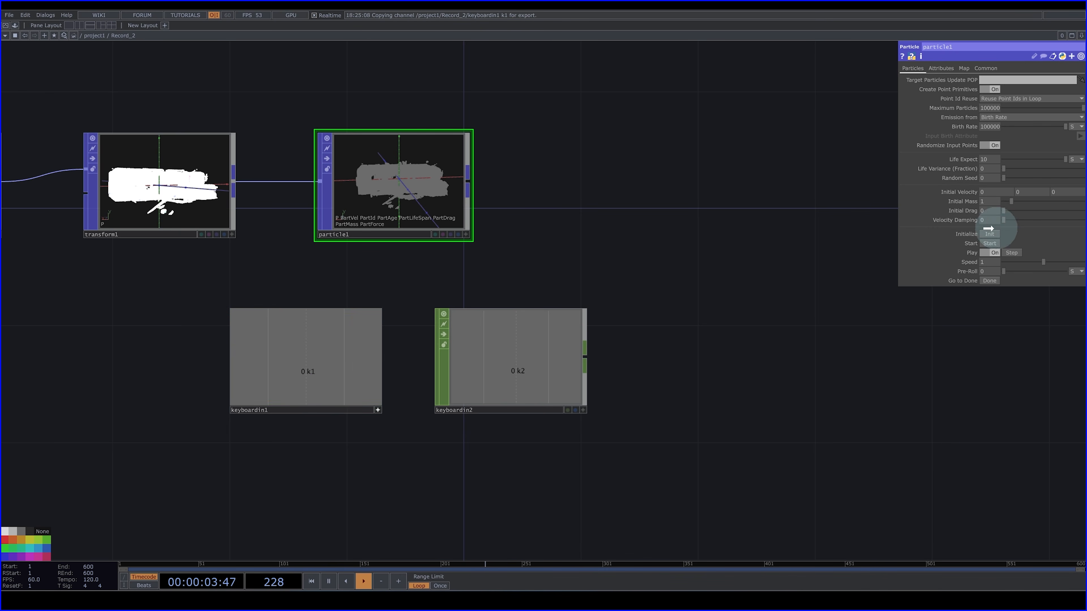
pyautogui.click(997, 232)
# - Link the k2 channel of the second Keyboard In CHOP to the Particle node's Start parameter as a CHOP Reference
pyautogui.click(523, 373)
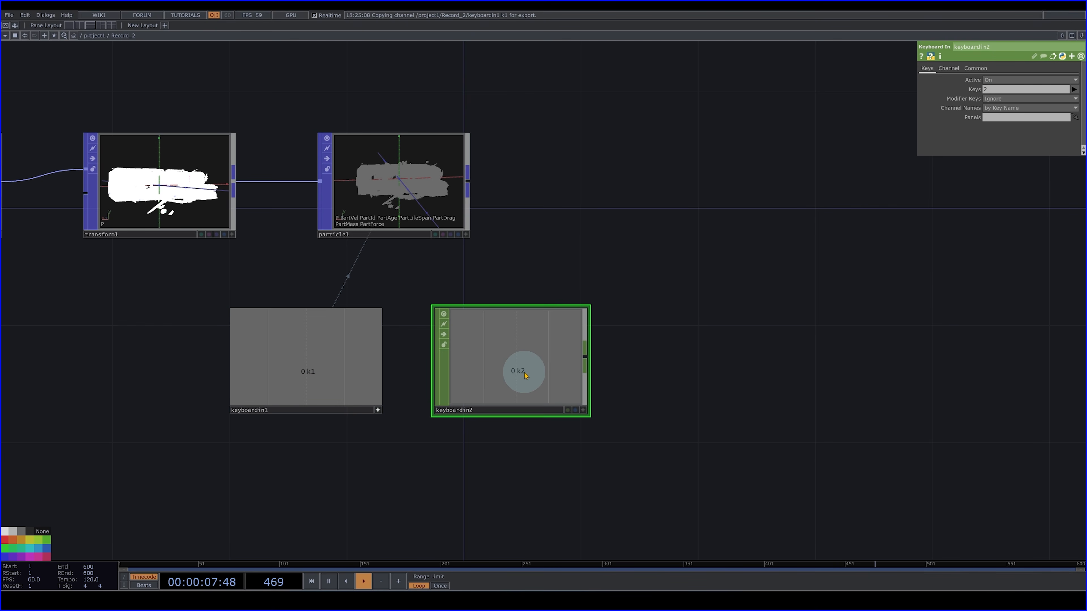
pyautogui.click(417, 179)
pyautogui.moveTo(502, 369); pyautogui.dragTo(992, 243)
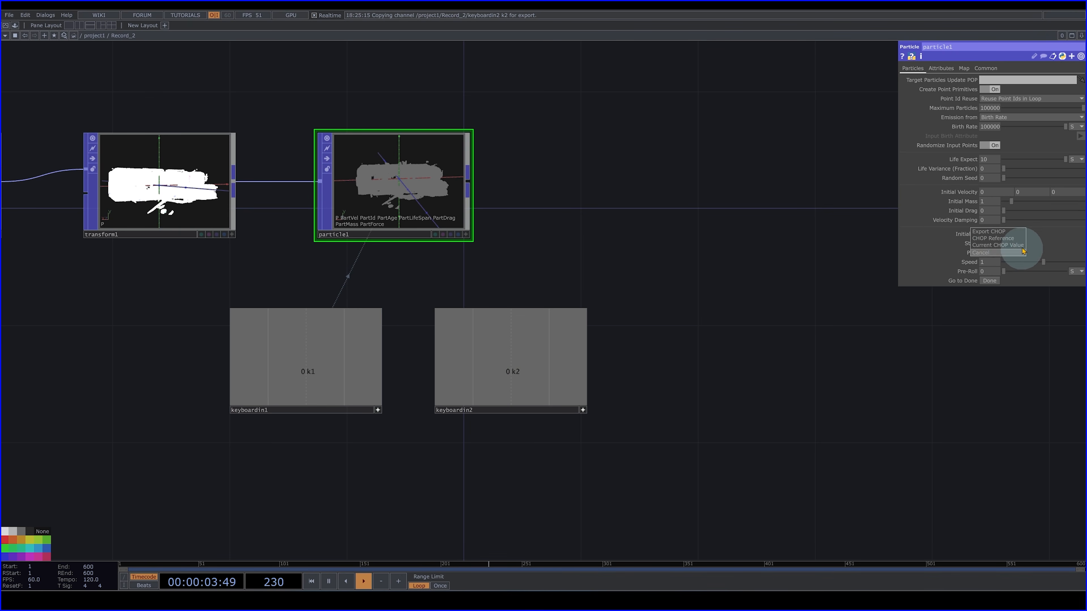
pyautogui.click(1005, 240)
# - Test initializing and starting the particle emission with keys 1 and 2 while viewing the Particle node up close
pyautogui.scroll(5, 395, 182)
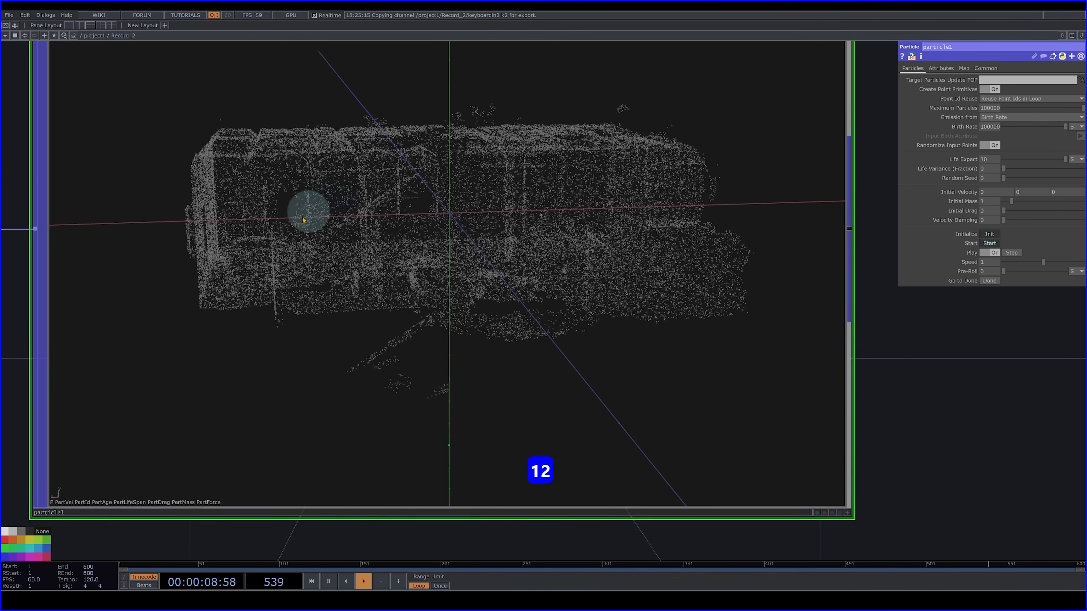
pyautogui.scroll(-5, 514, 215)
pyautogui.press('2')
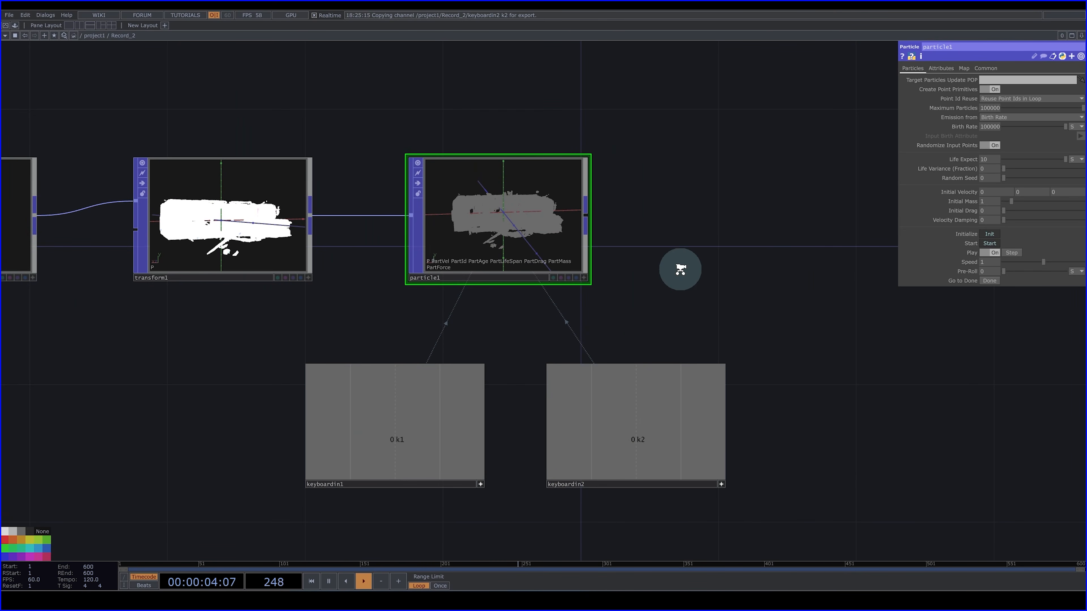
# - Set the Particle node's Input Attributes to Color so the particles inherit the point cloud's colors
pyautogui.scroll(-3, 680, 269)
pyautogui.moveTo(751, 150); pyautogui.dragTo(720, 146)
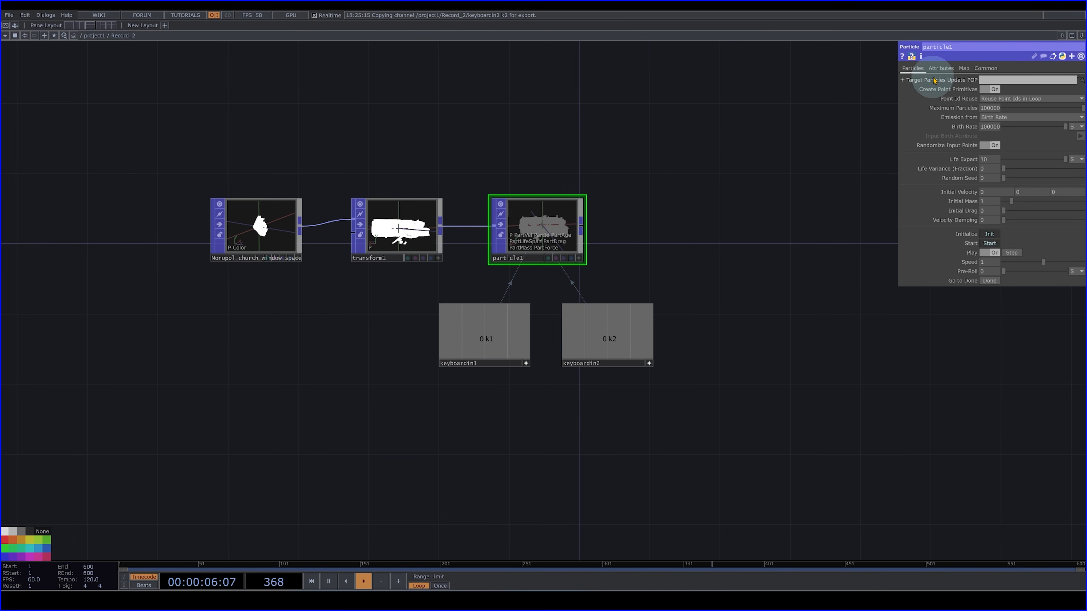
pyautogui.click(939, 68)
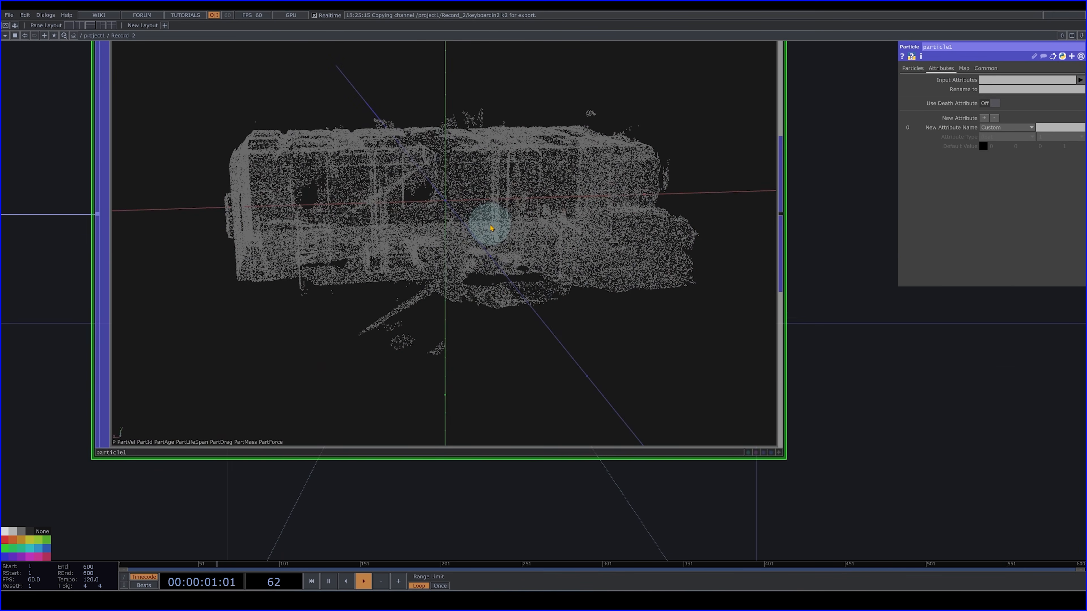
pyautogui.scroll(-3, 493, 233)
pyautogui.scroll(-2, 493, 233)
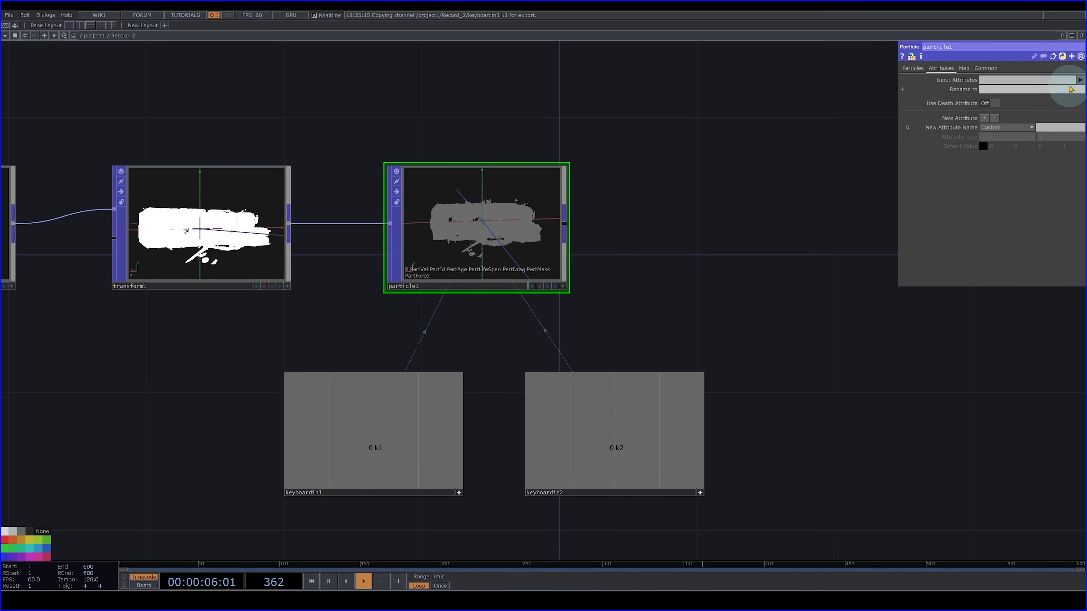
pyautogui.click(1075, 106)
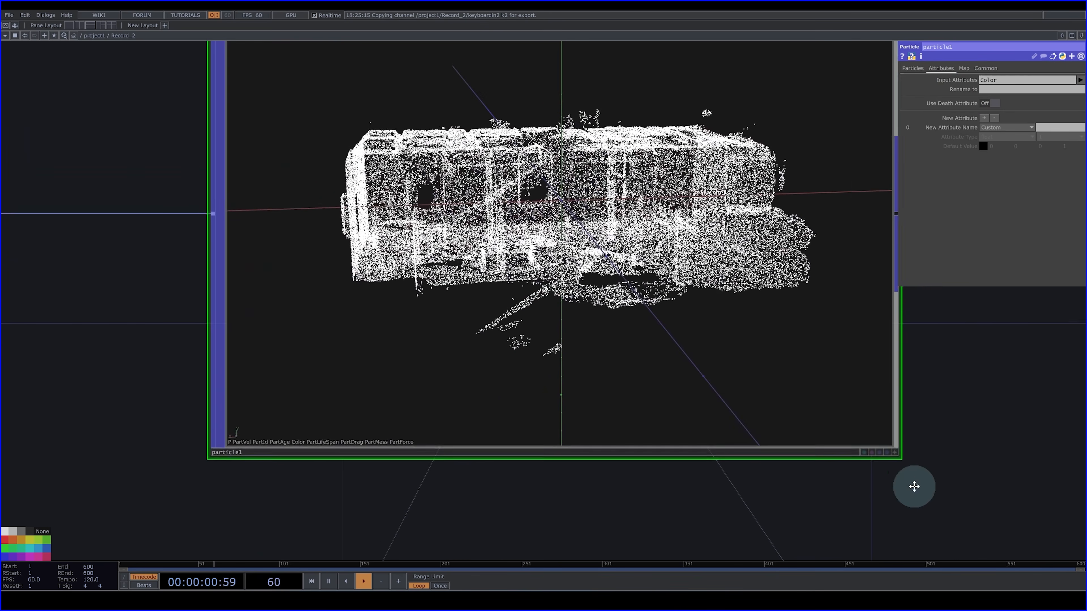
# - Examine the particles with the Color attribute from several angles in the Particle node's viewer
pyautogui.moveTo(913, 487); pyautogui.dragTo(900, 492)
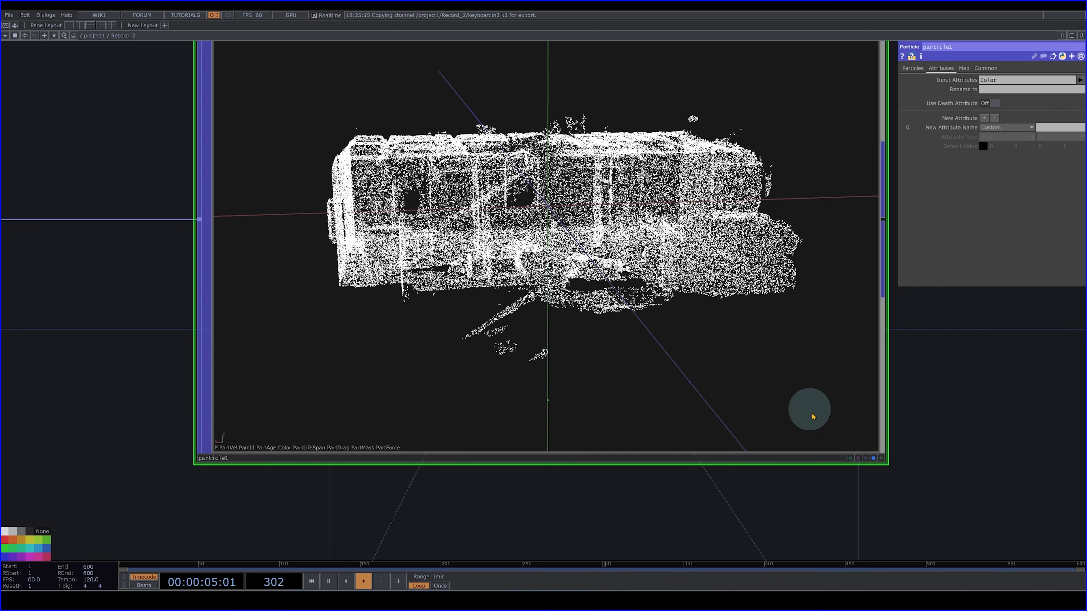
pyautogui.click(872, 457)
pyautogui.moveTo(529, 223); pyautogui.dragTo(504, 214)
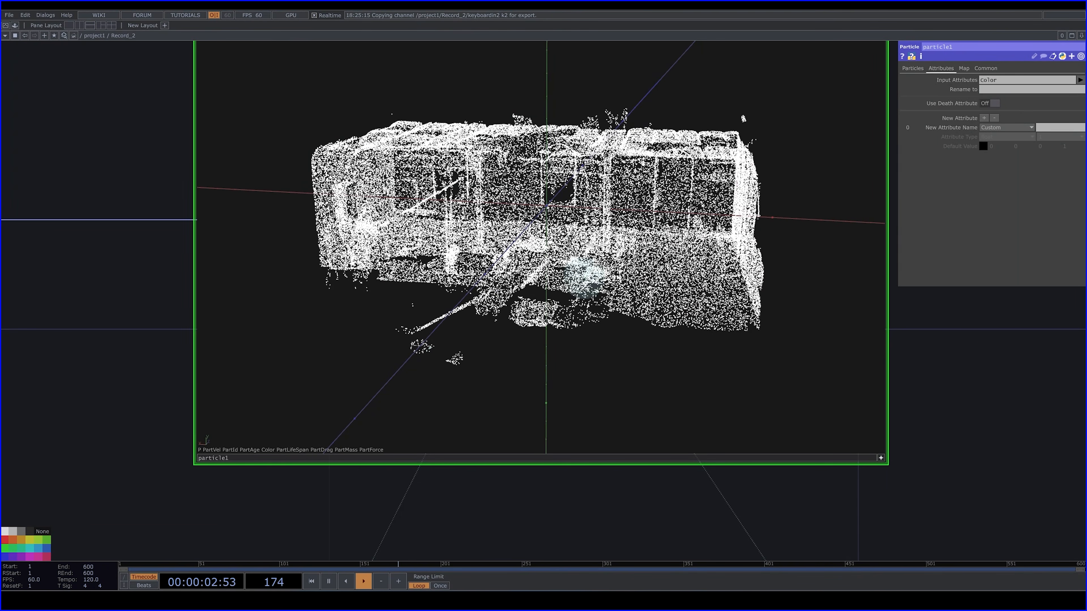
pyautogui.moveTo(592, 213)
pyautogui.mouseDown()
pyautogui.moveTo(518, 222)
pyautogui.moveTo(588, 208)
pyautogui.mouseUp()
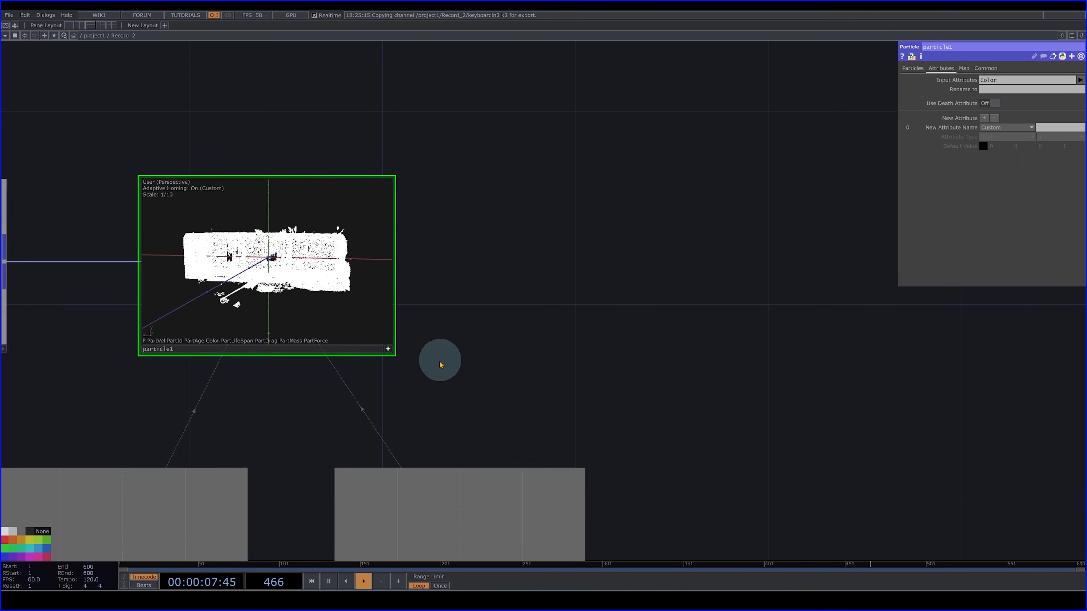
pyautogui.moveTo(440, 361); pyautogui.dragTo(426, 359)
# - Turn off the Transform node's viewer and add a Null POP connected to the Particle node's output, well apart from it
pyautogui.click(375, 347)
pyautogui.scroll(-5, 563, 293)
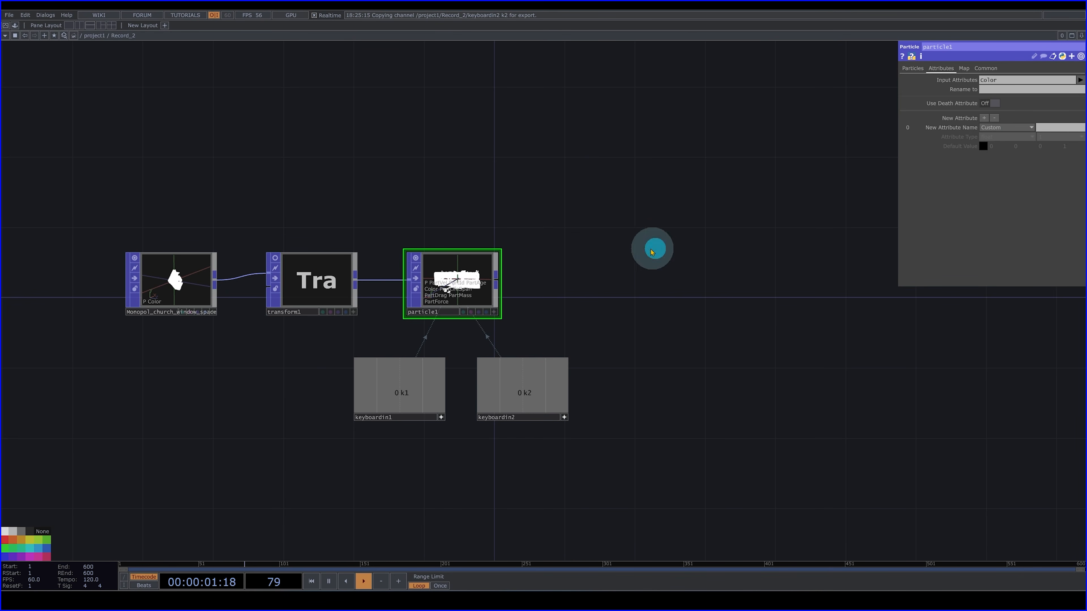
pyautogui.moveTo(657, 252); pyautogui.dragTo(512, 259)
pyautogui.click(351, 274)
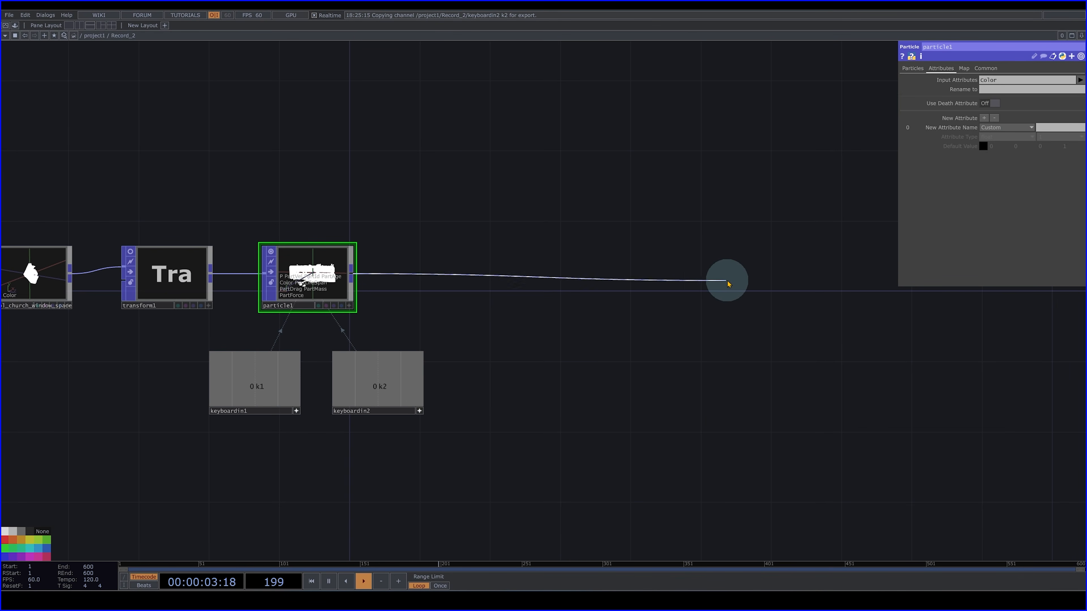
pyautogui.press('Tab')
pyautogui.write('nu')
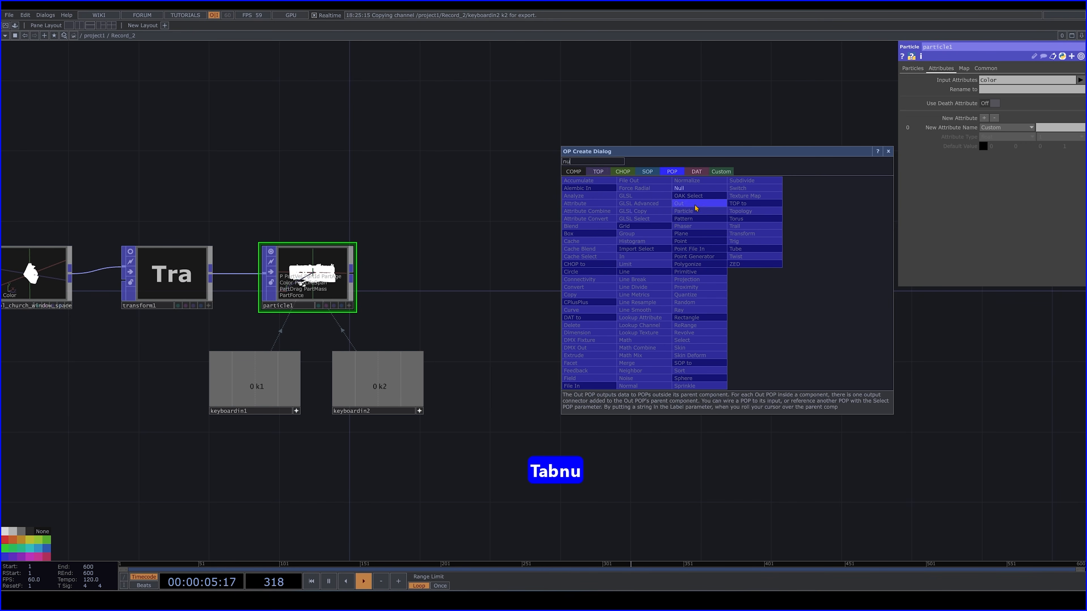
pyautogui.click(684, 189)
pyautogui.click(766, 275)
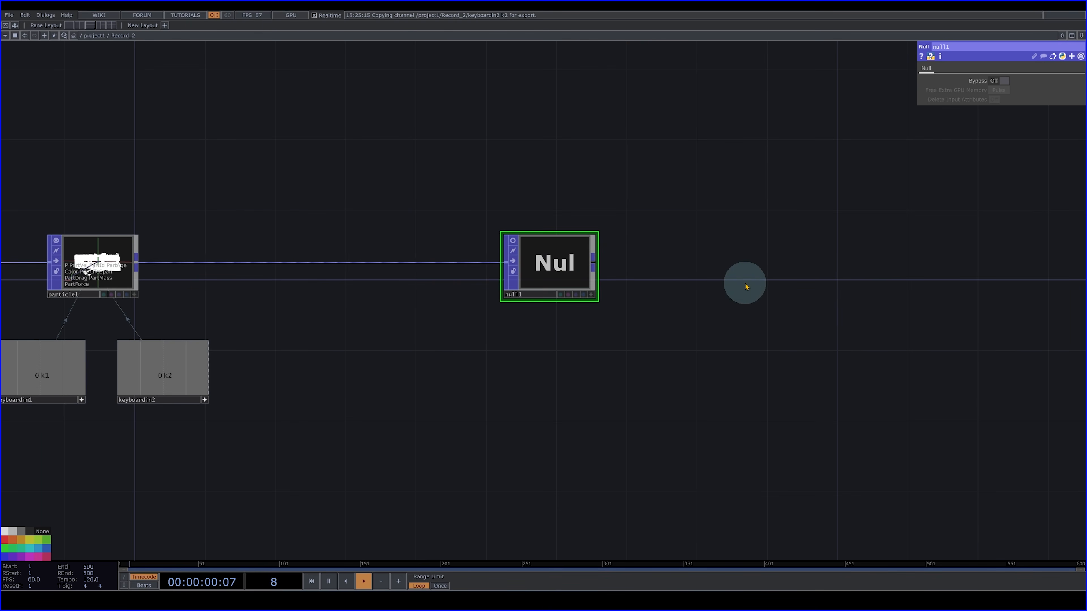
# - Add a Geometry COMP connected to the Null POP's output and place it beside the Null
pyautogui.scroll(-3, 770, 274)
pyautogui.moveTo(795, 265); pyautogui.dragTo(676, 316)
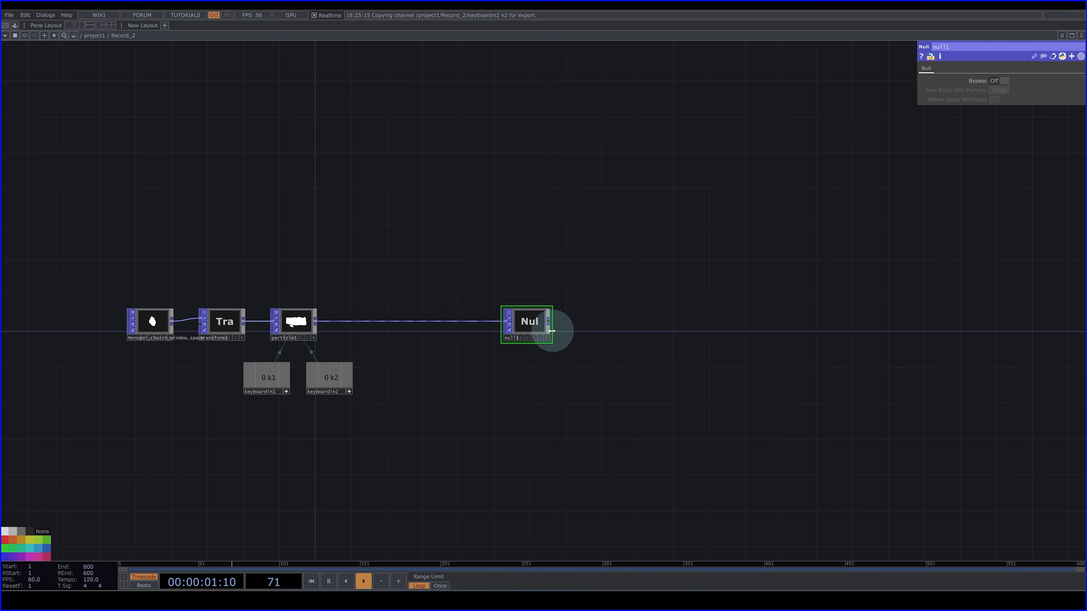
pyautogui.moveTo(552, 325); pyautogui.dragTo(658, 327)
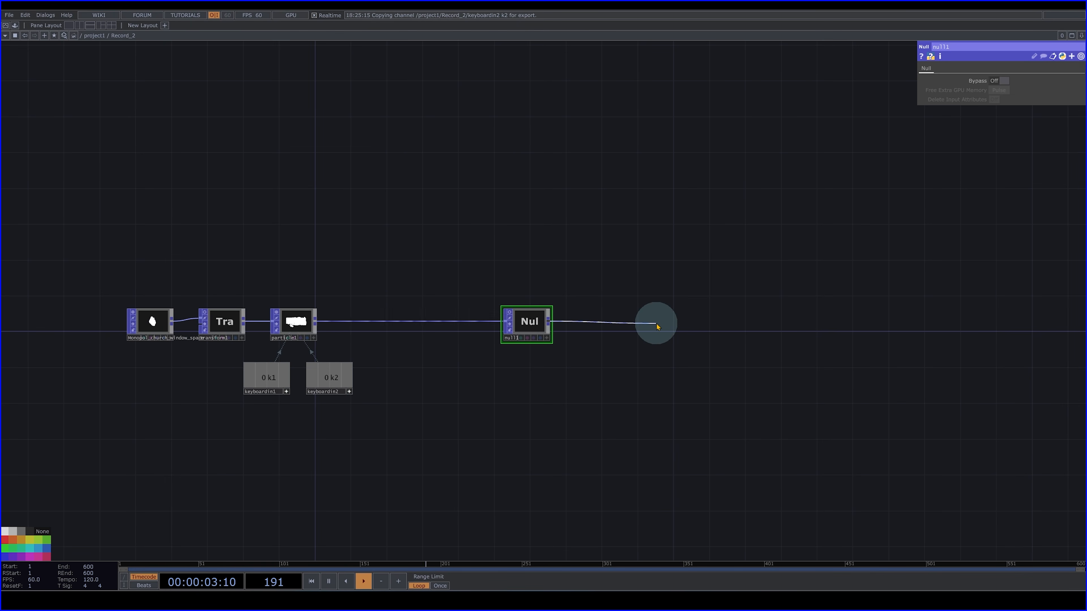
pyautogui.press('Tab')
pyautogui.write('ge')
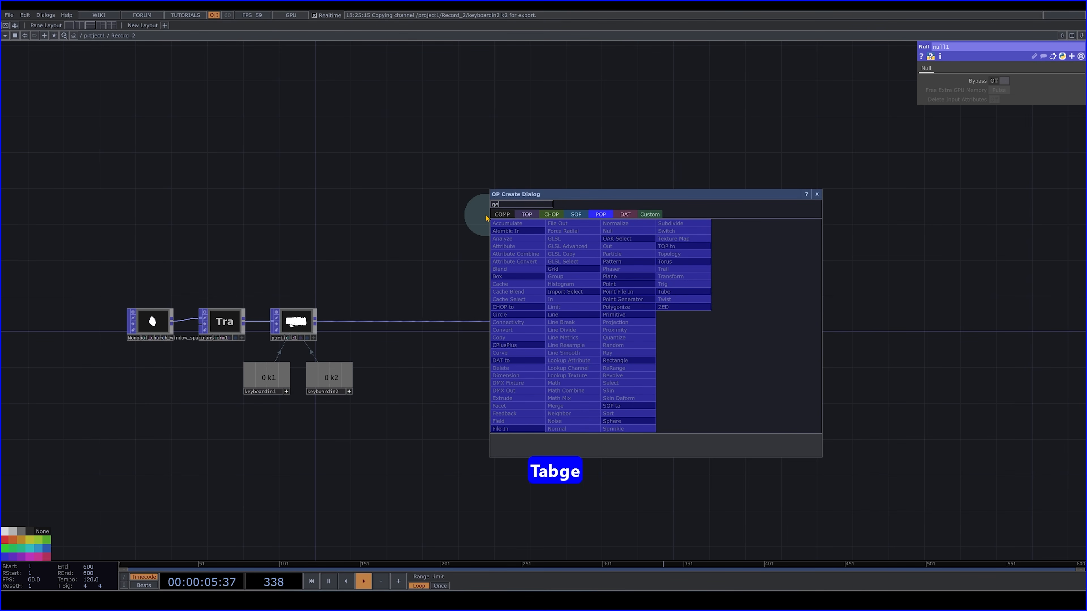
pyautogui.click(502, 214)
pyautogui.click(527, 292)
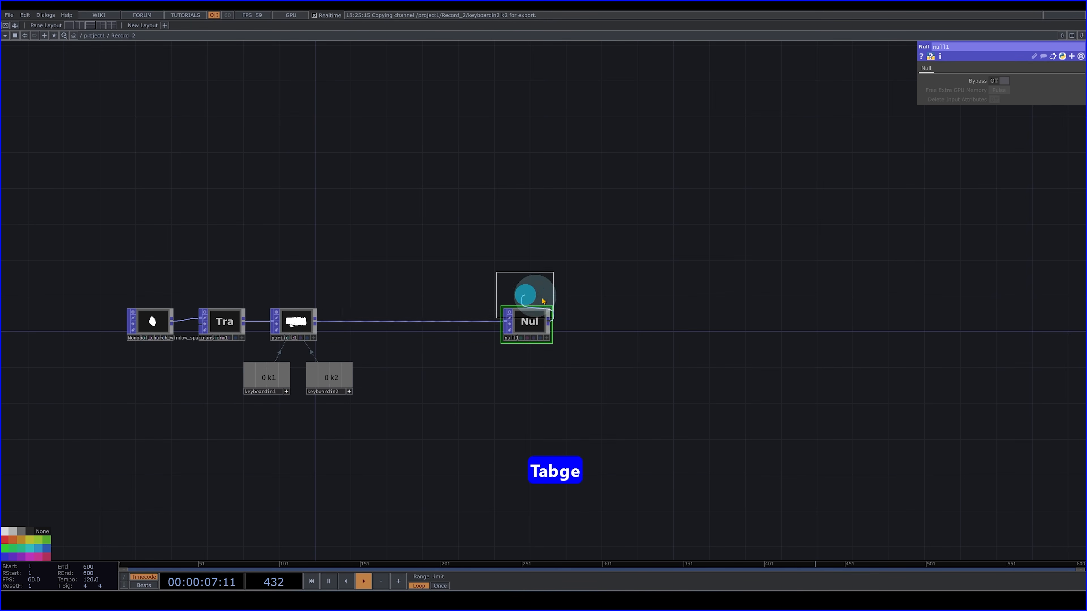
pyautogui.click(667, 325)
pyautogui.moveTo(669, 319); pyautogui.dragTo(677, 319)
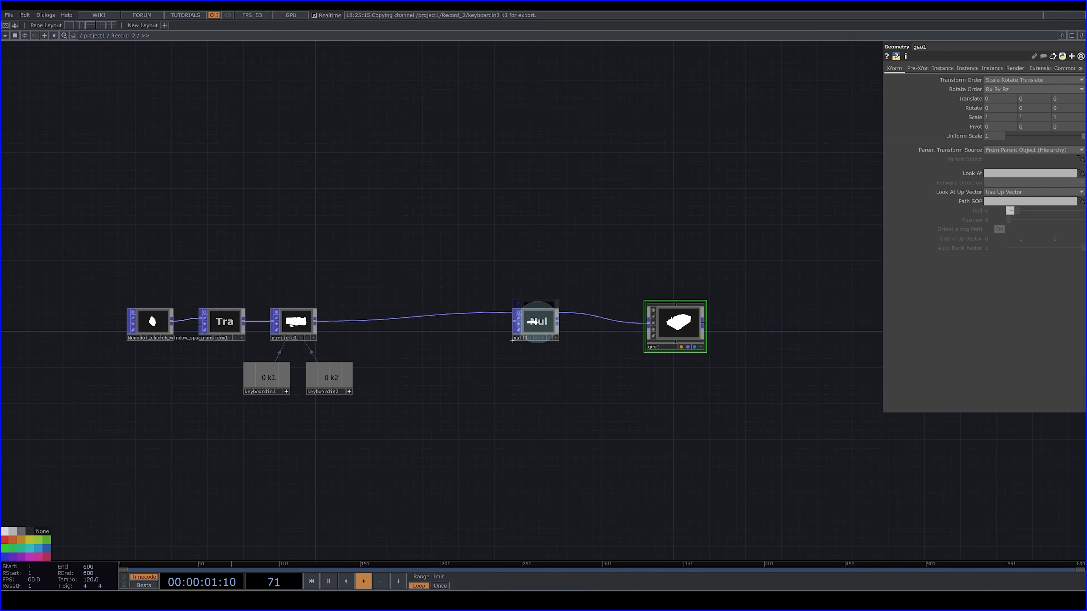
# - Add a Camera COMP and place it above the Geometry COMP
pyautogui.press('Tab')
pyautogui.write('ca')
pyautogui.click(560, 258)
pyautogui.click(668, 264)
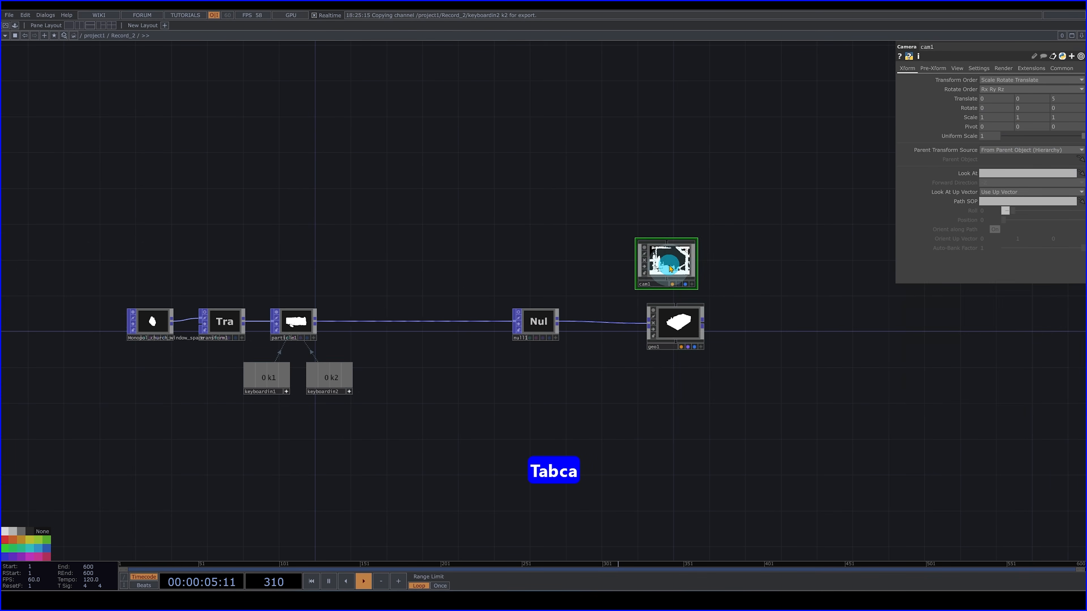
# - Add a Render TOP and place it beside the Geometry COMP
pyautogui.press('Tab')
pyautogui.write('re')
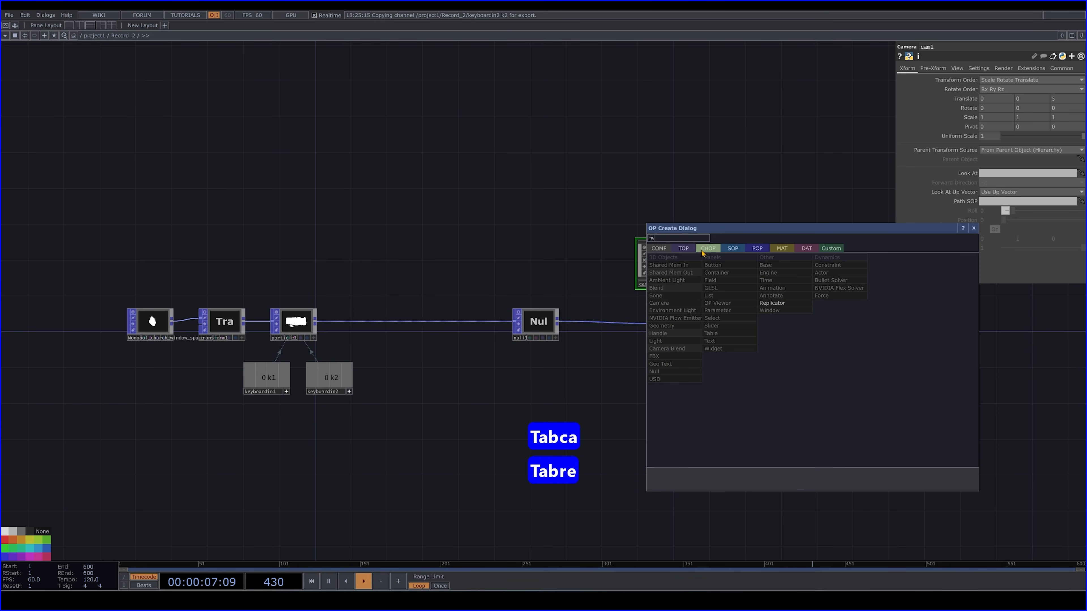
pyautogui.click(683, 249)
pyautogui.click(838, 365)
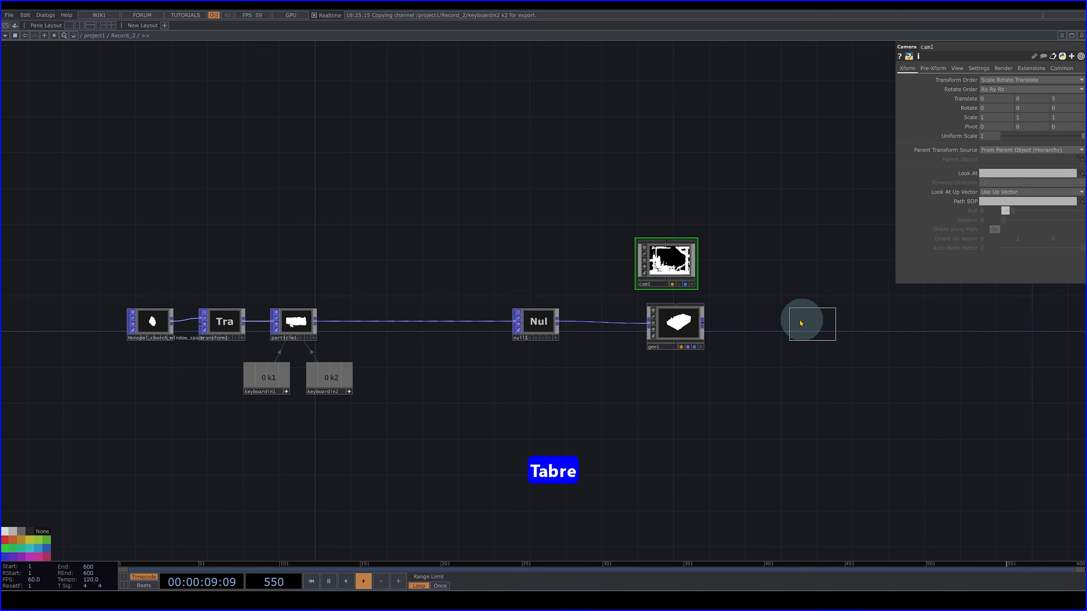
pyautogui.click(773, 324)
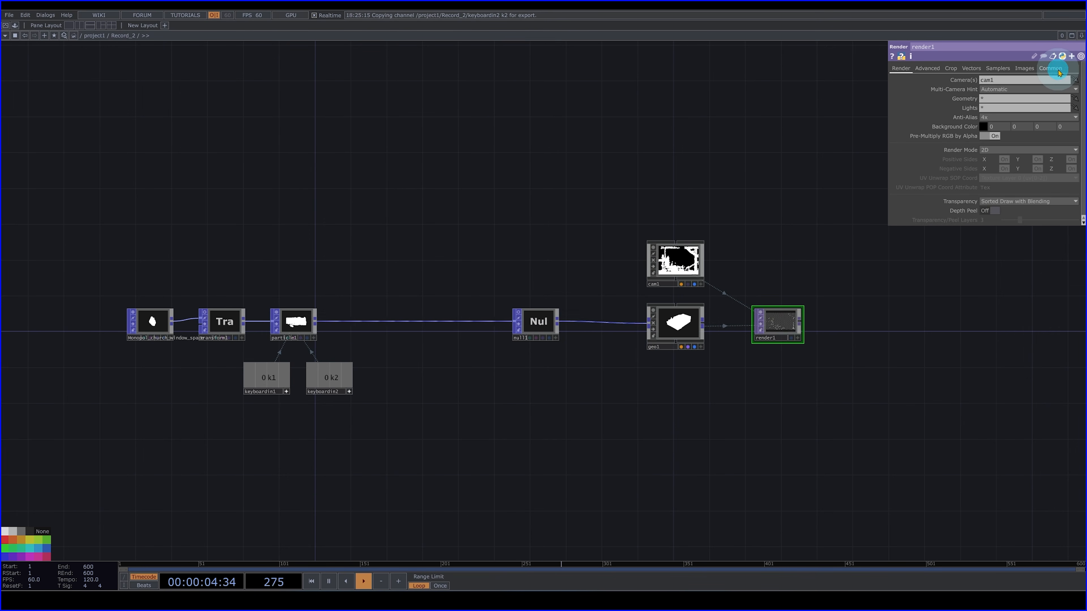
# - Set the Render TOP's resolution to 1920 x 1080 and its pixel format to 32-bit float (RGBA)
pyautogui.click(1058, 71)
pyautogui.click(1074, 79)
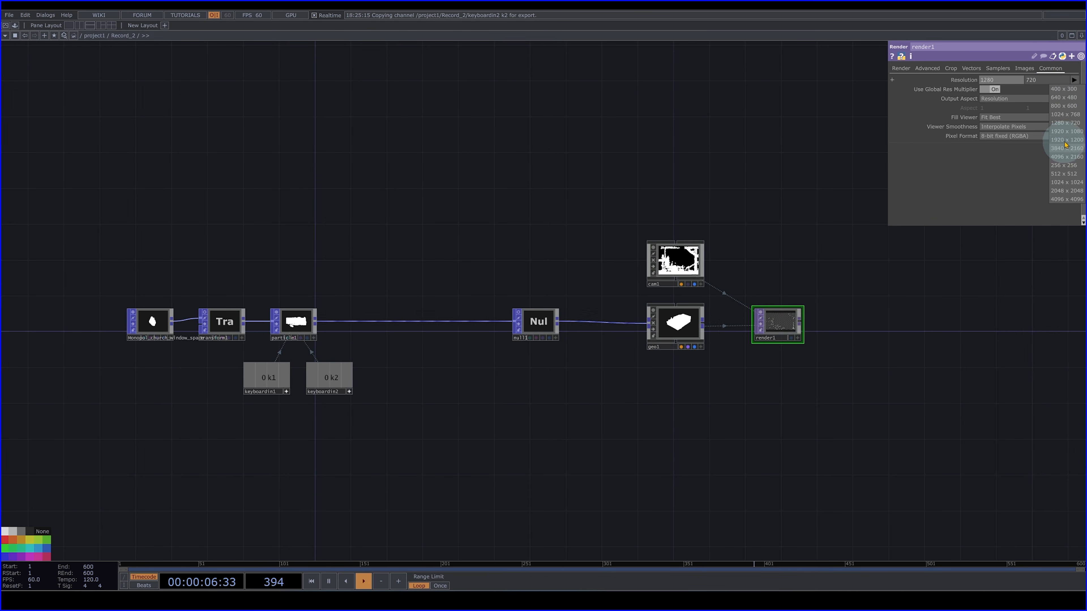
pyautogui.click(1070, 132)
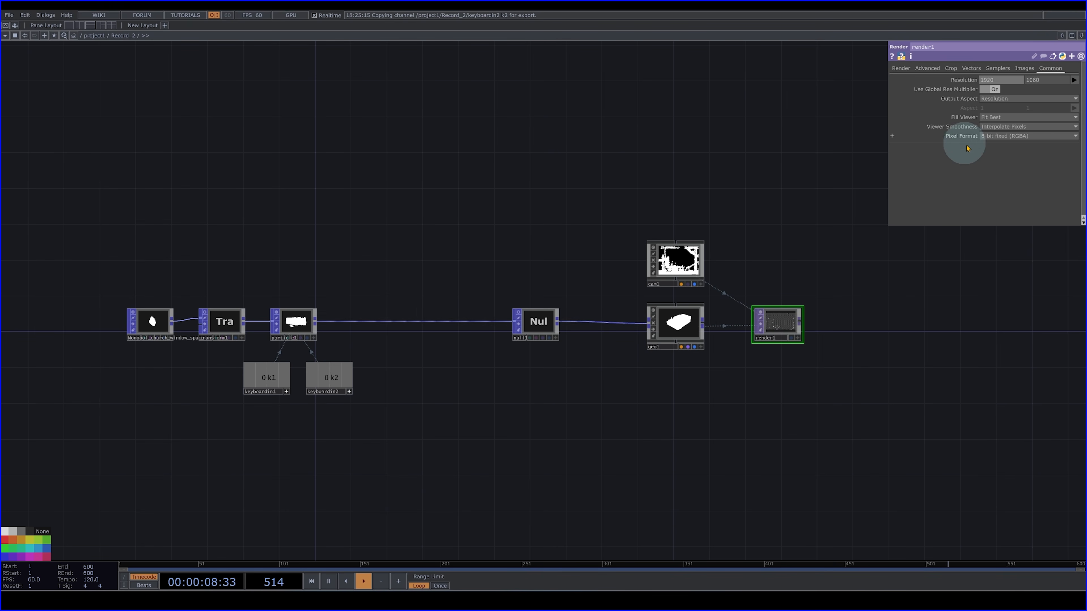
pyautogui.click(1011, 137)
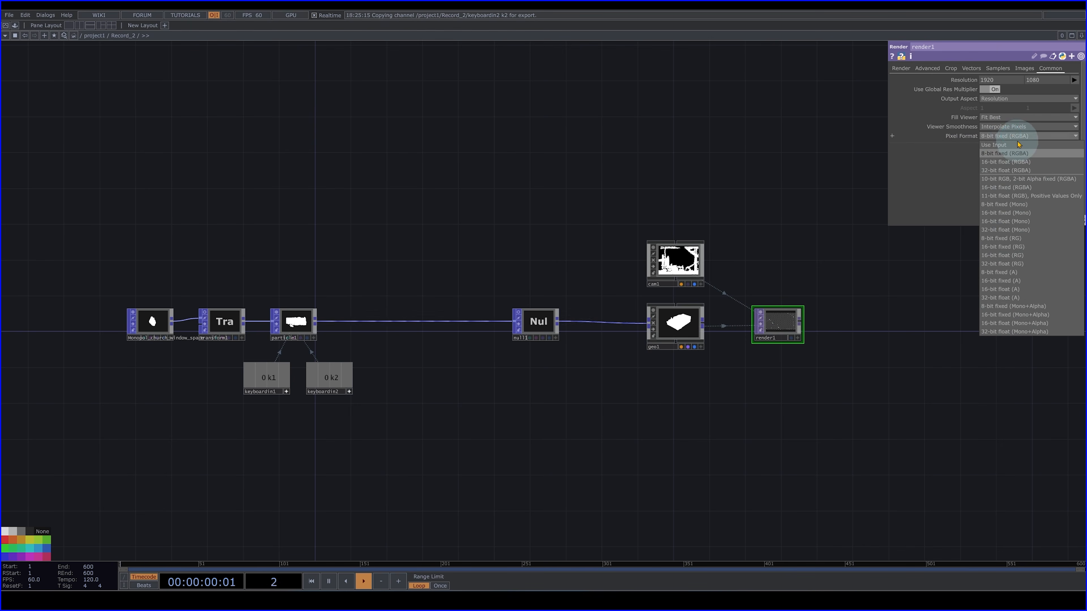
pyautogui.click(1026, 171)
# - Add an Out TOP connected to the Render TOP's output and place it well apart from it
pyautogui.moveTo(893, 405); pyautogui.dragTo(537, 385)
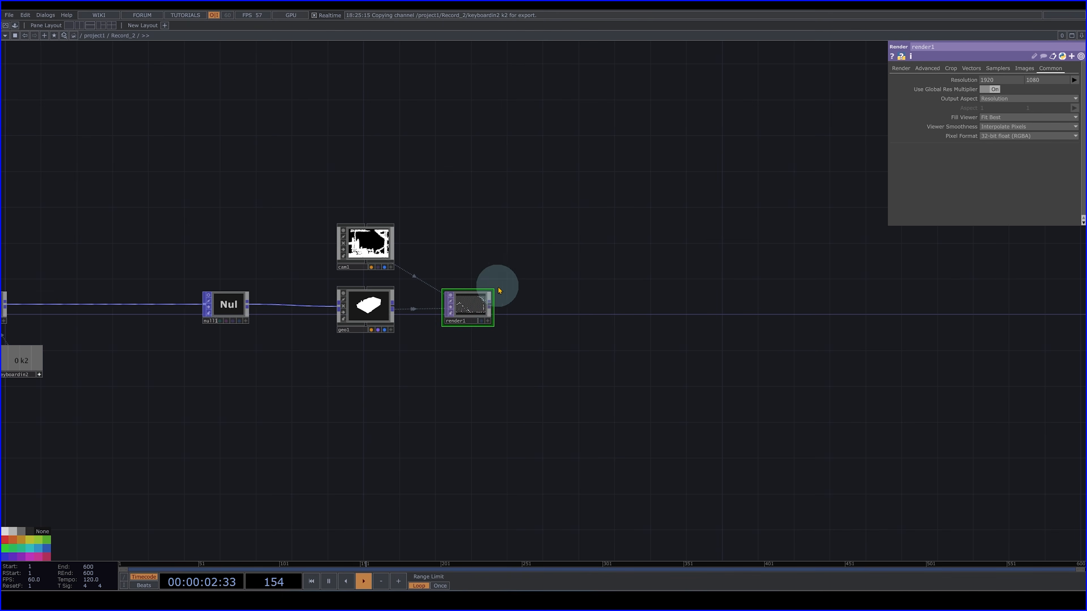
pyautogui.press('Tab')
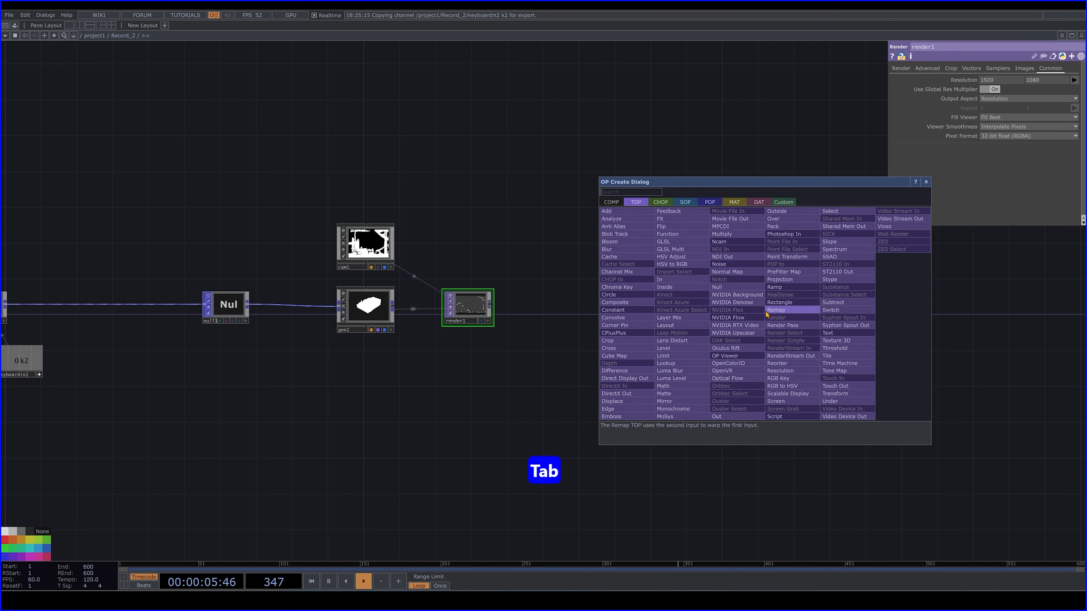
pyautogui.write('ou')
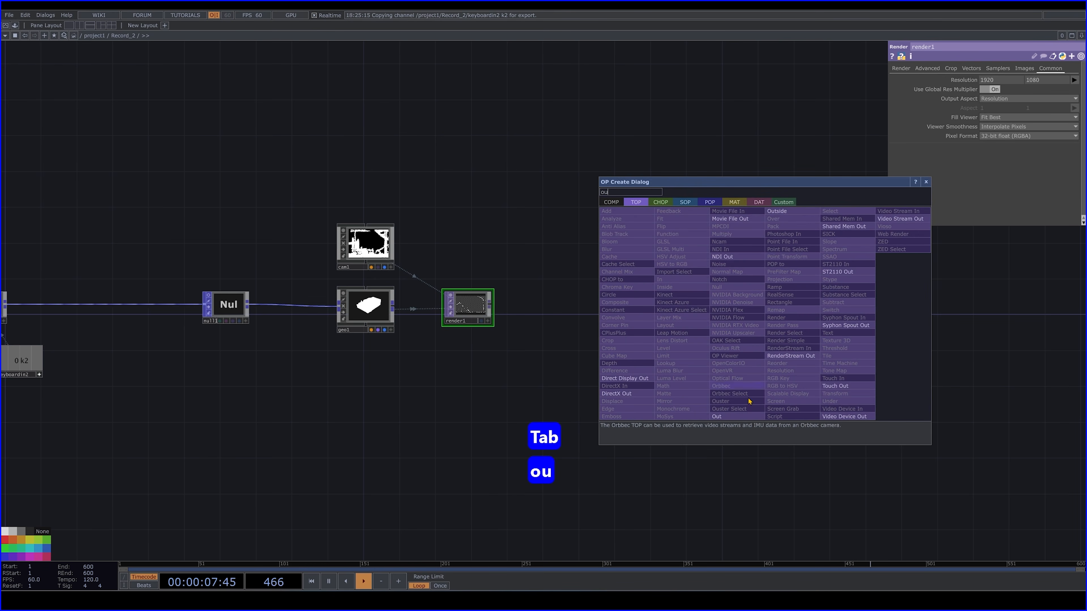
pyautogui.click(737, 416)
pyautogui.click(821, 308)
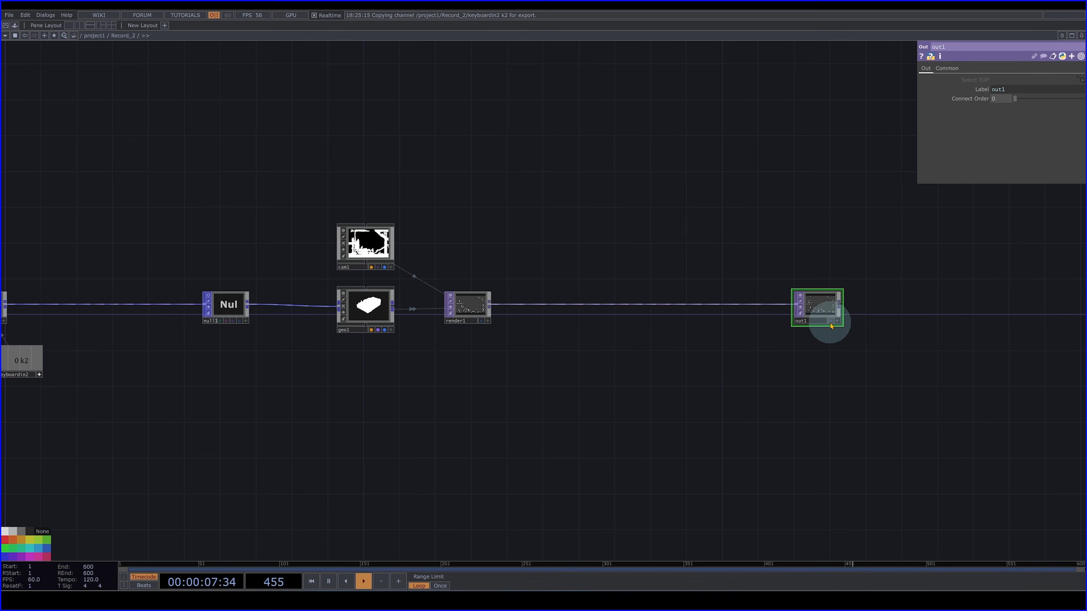
# - Show the Out TOP's image in a TOP Viewer pane beside the network, and turn off the Render and Out nodes' viewers
pyautogui.scroll(5, 867, 306)
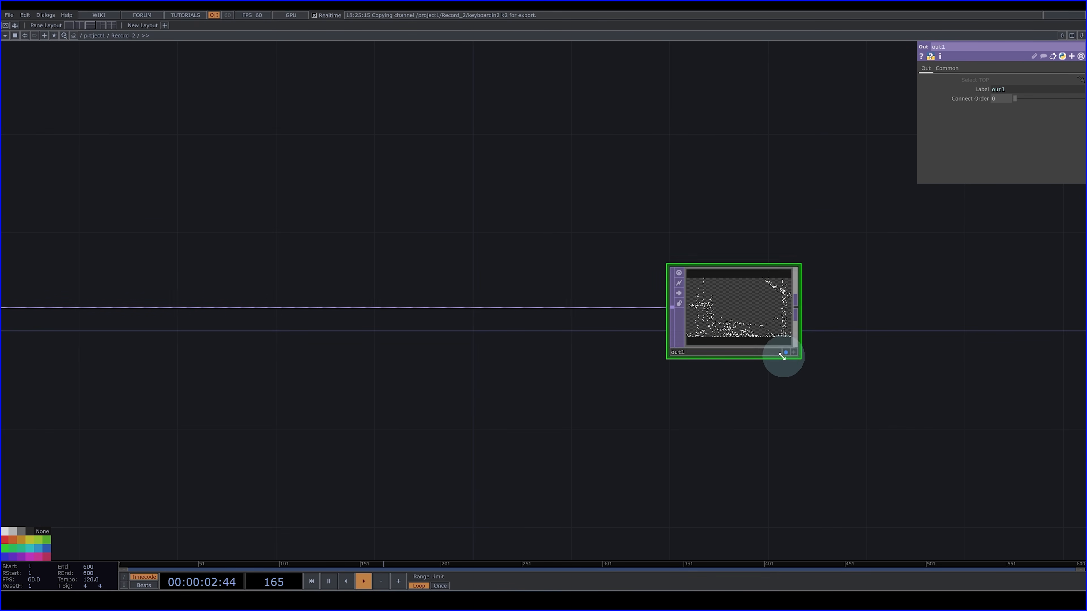
pyautogui.scroll(-5, 569, 205)
pyautogui.moveTo(591, 258); pyautogui.dragTo(755, 363)
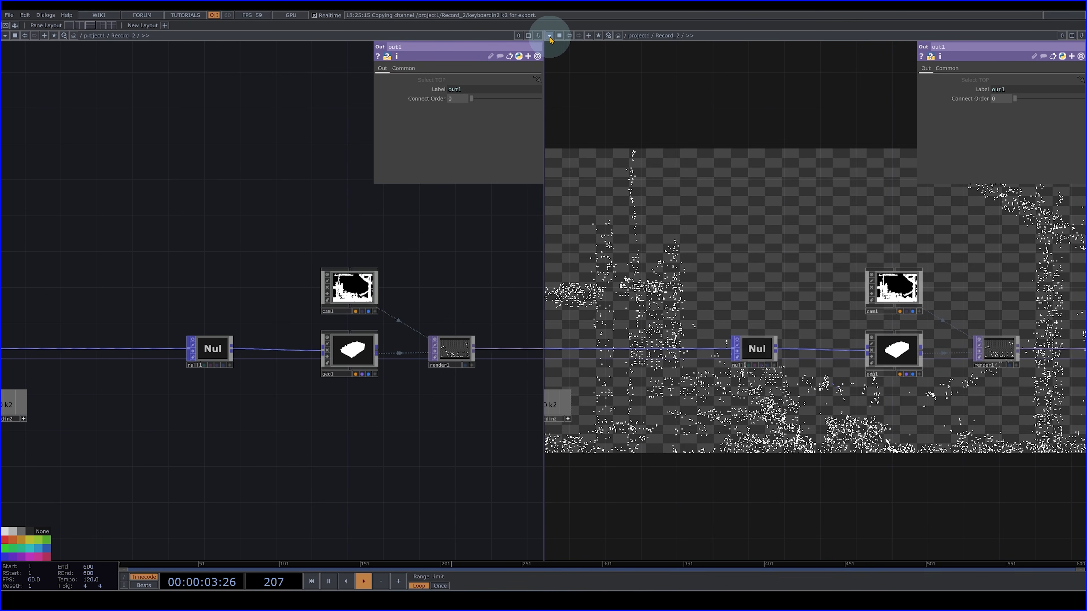
pyautogui.click(550, 37)
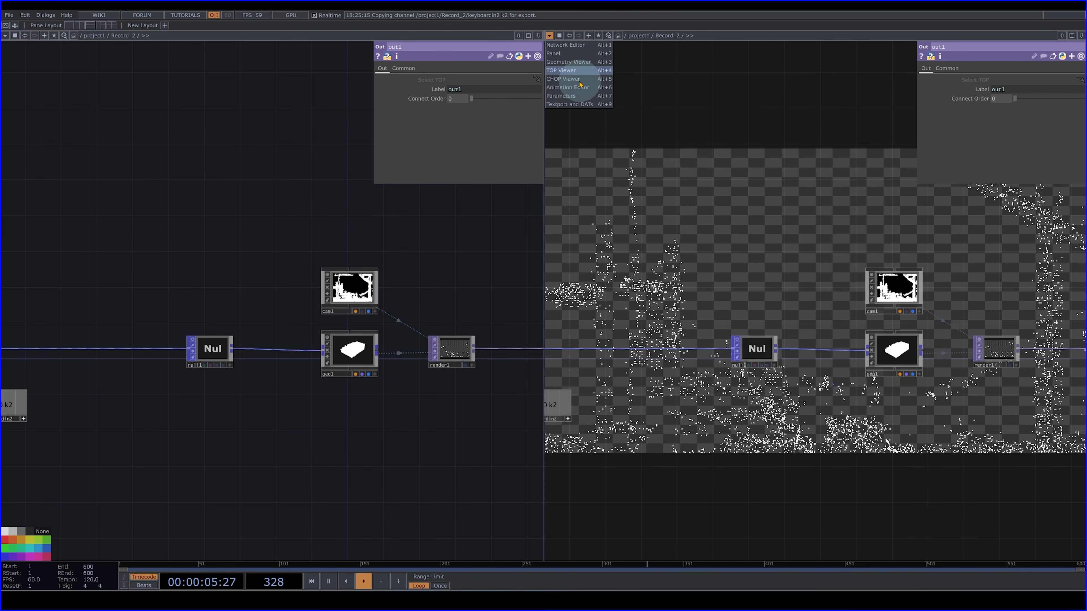
pyautogui.click(576, 74)
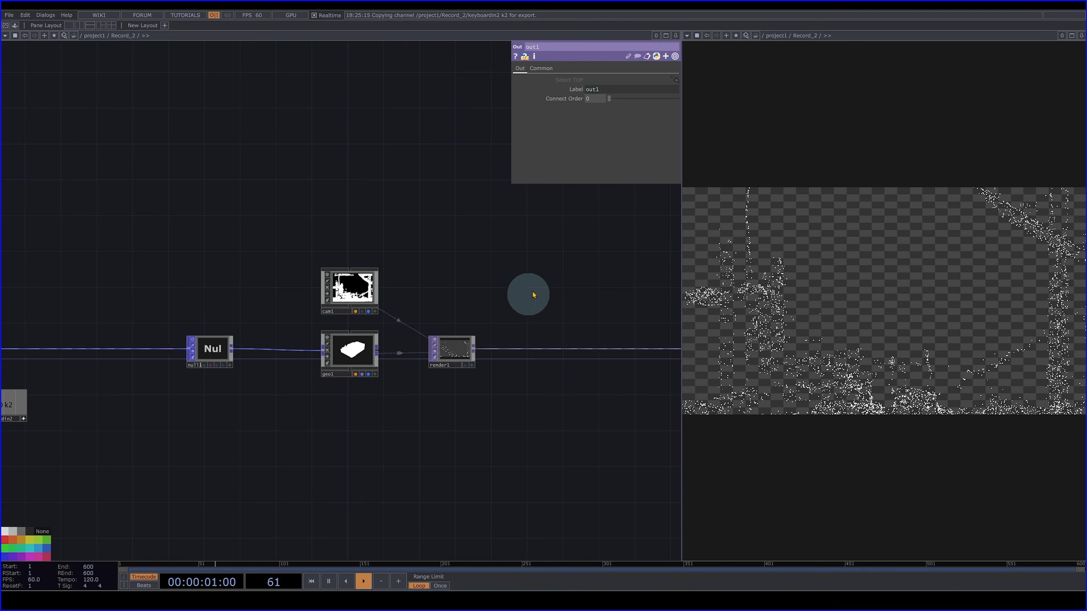
pyautogui.moveTo(569, 258); pyautogui.dragTo(478, 274)
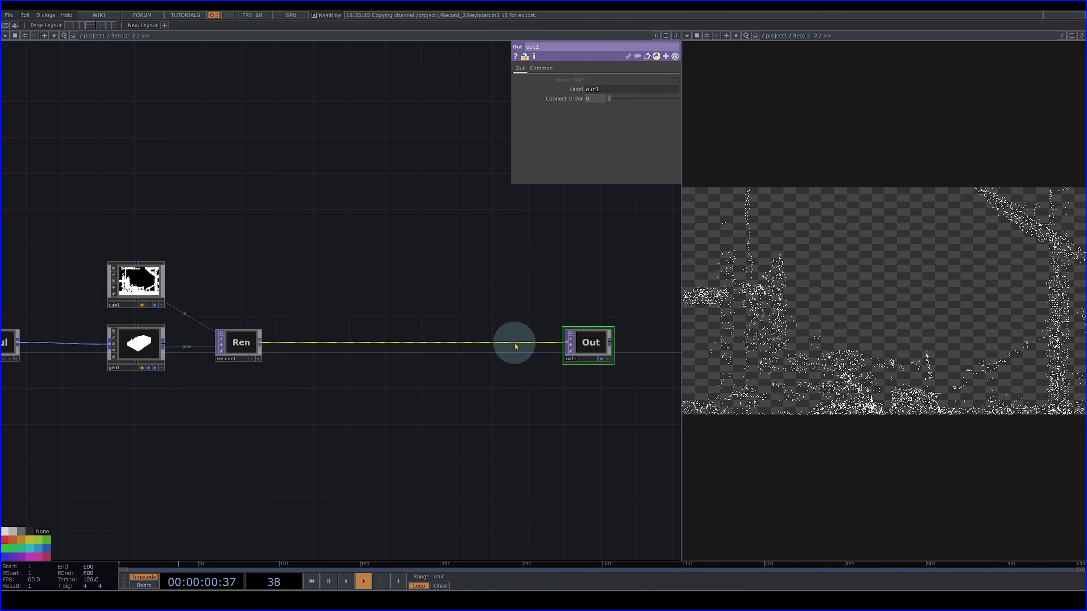
pyautogui.click(521, 333)
pyautogui.write('t')
pyautogui.press('Escape')
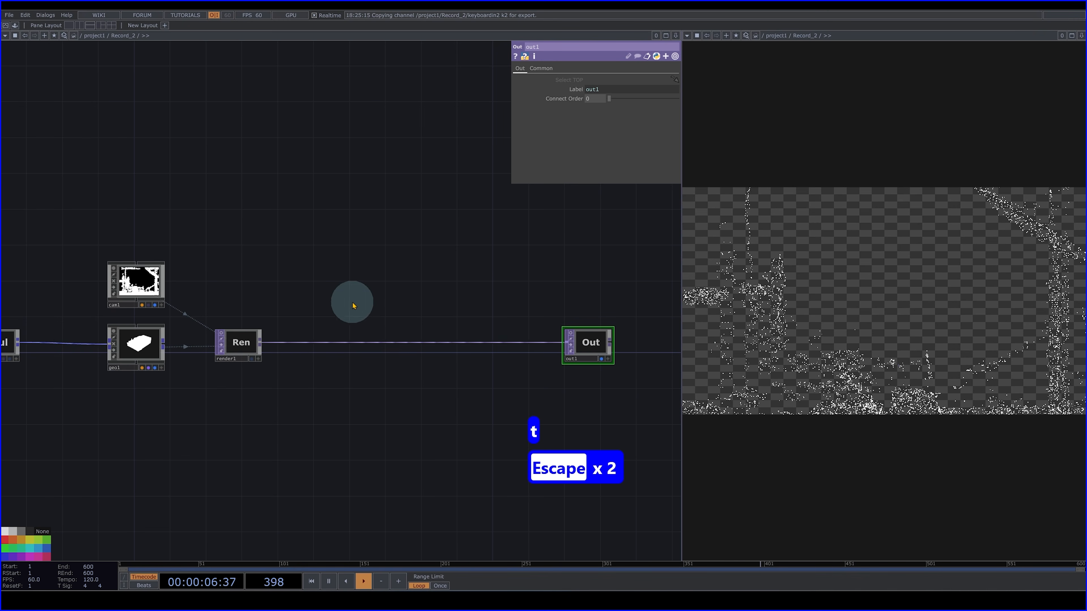
# - Set the alpha of the Camera COMP's background color to 1 for an opaque black background
pyautogui.click(155, 291)
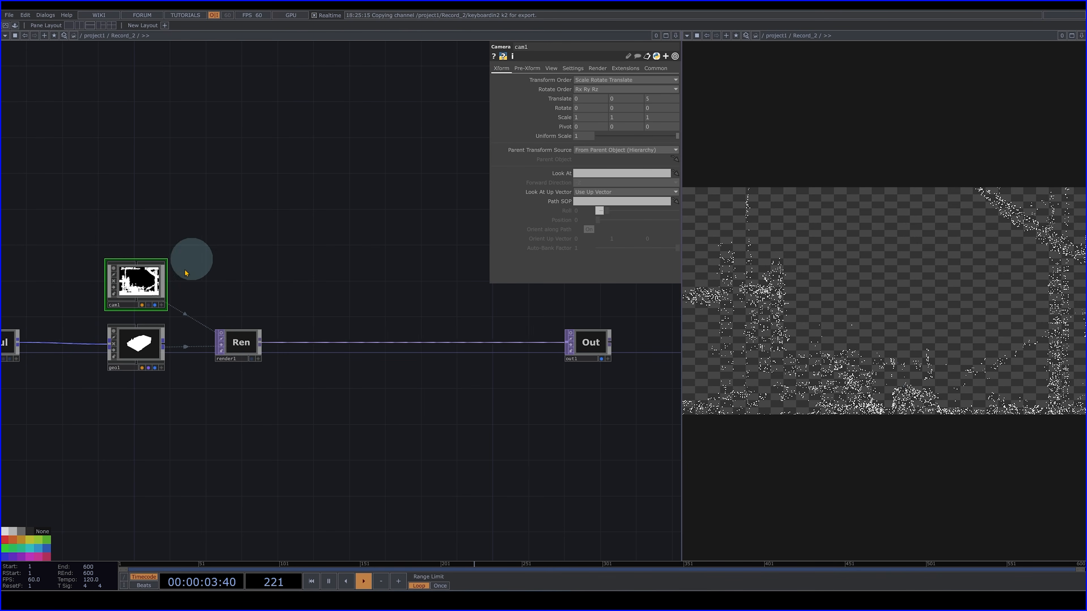
pyautogui.click(571, 70)
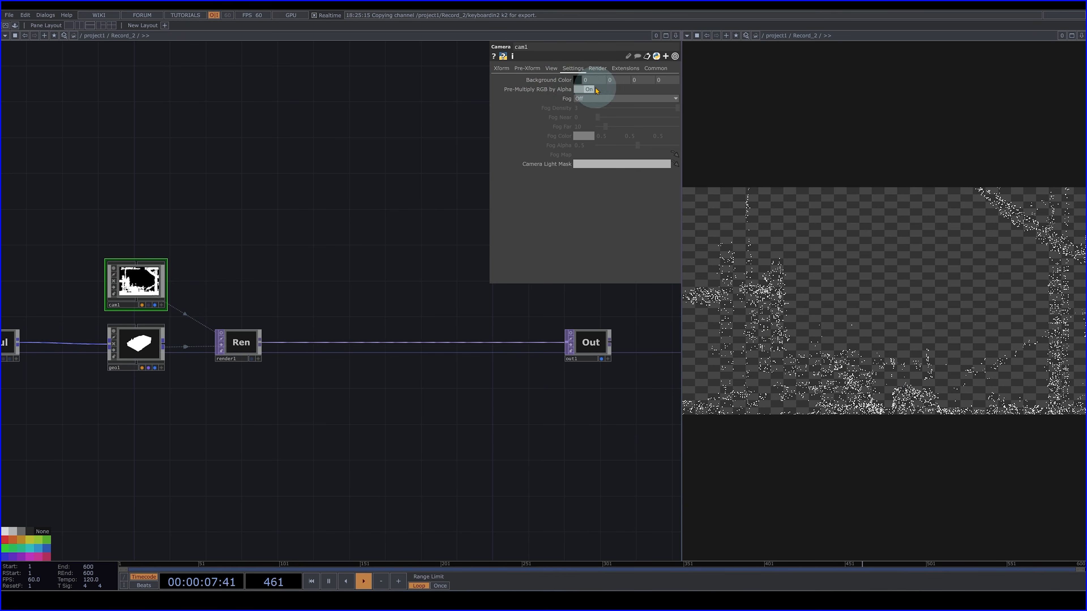
pyautogui.click(658, 79)
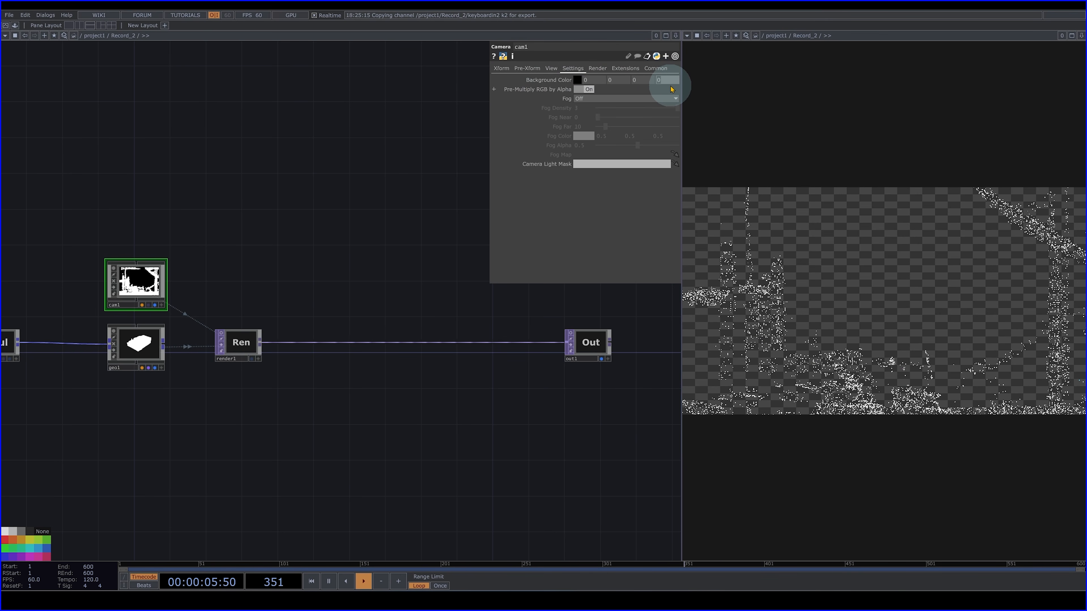
pyautogui.click(333, 146)
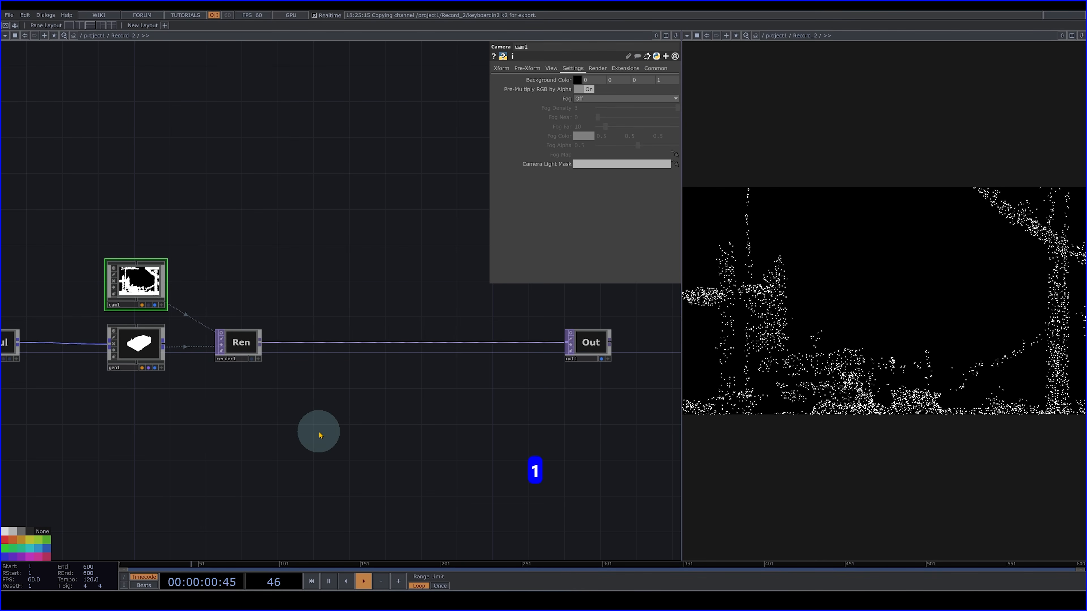
# - Frame the whole point cloud by setting the camera's FOV Angle to 70 and its Z translation to 19.3
pyautogui.click(501, 69)
pyautogui.moveTo(666, 90); pyautogui.dragTo(900, 142, button='middle')
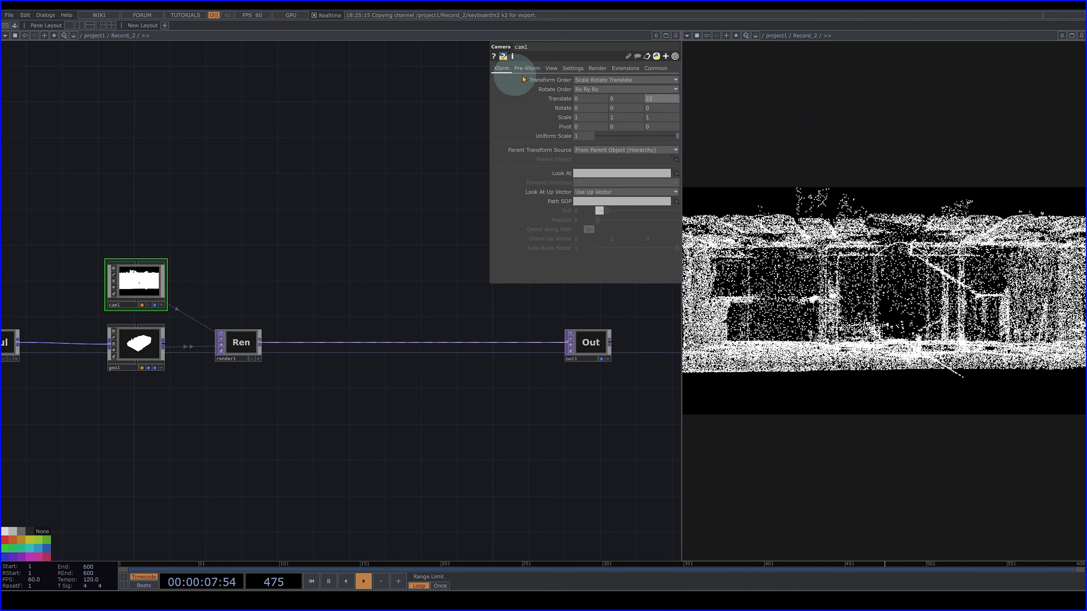
pyautogui.click(556, 71)
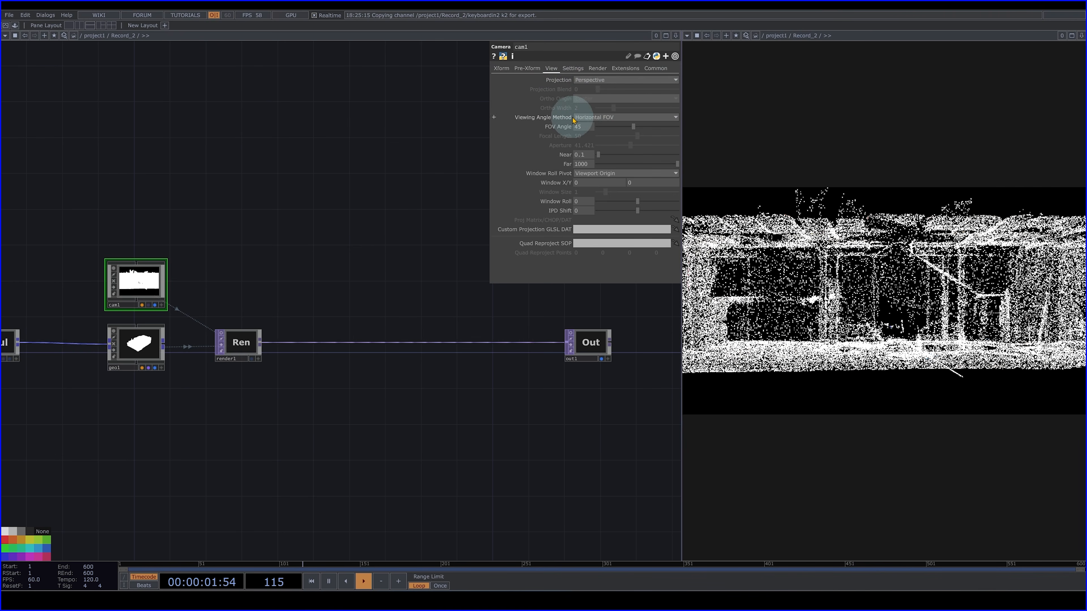
pyautogui.moveTo(588, 120); pyautogui.dragTo(948, 146, button='middle')
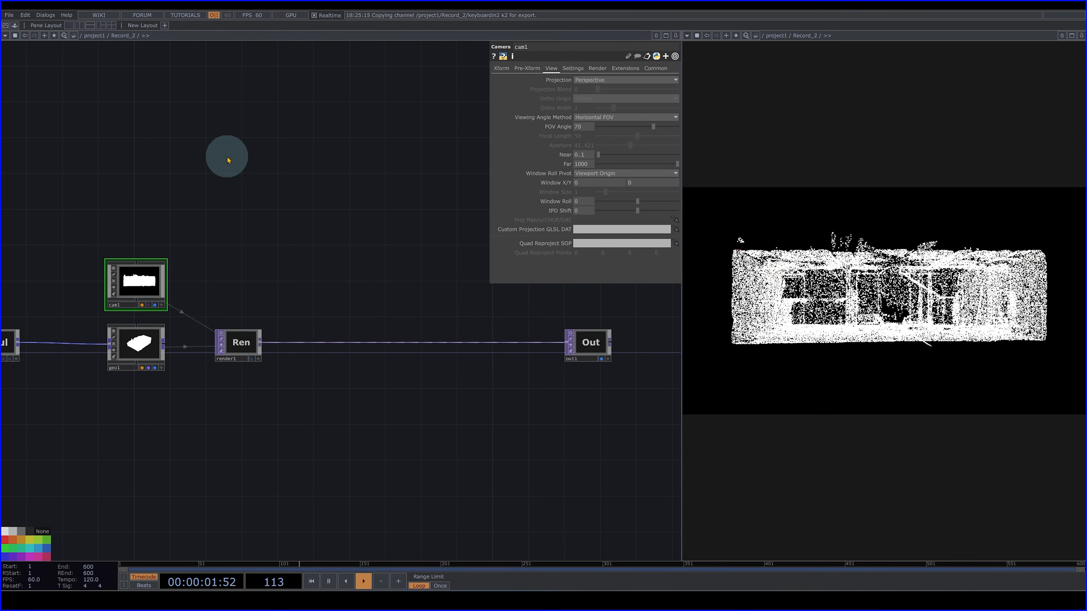
pyautogui.click(501, 68)
pyautogui.moveTo(663, 101); pyautogui.dragTo(231, 106, button='middle')
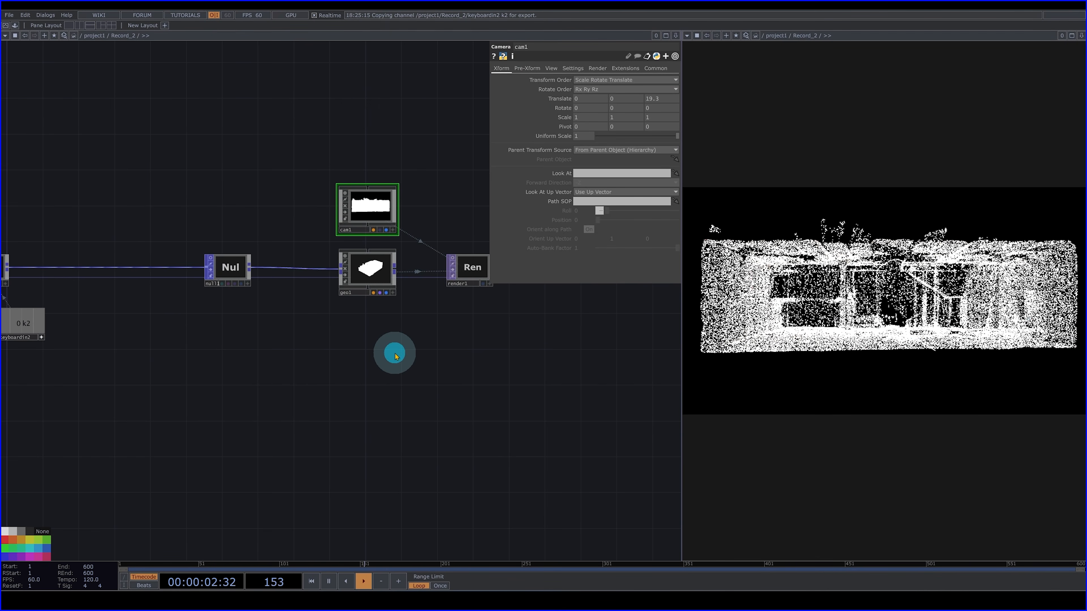
# - Add a Point Sprite MAT below the Geometry COMP and assign it as the geometry's material
pyautogui.moveTo(395, 356); pyautogui.dragTo(341, 361)
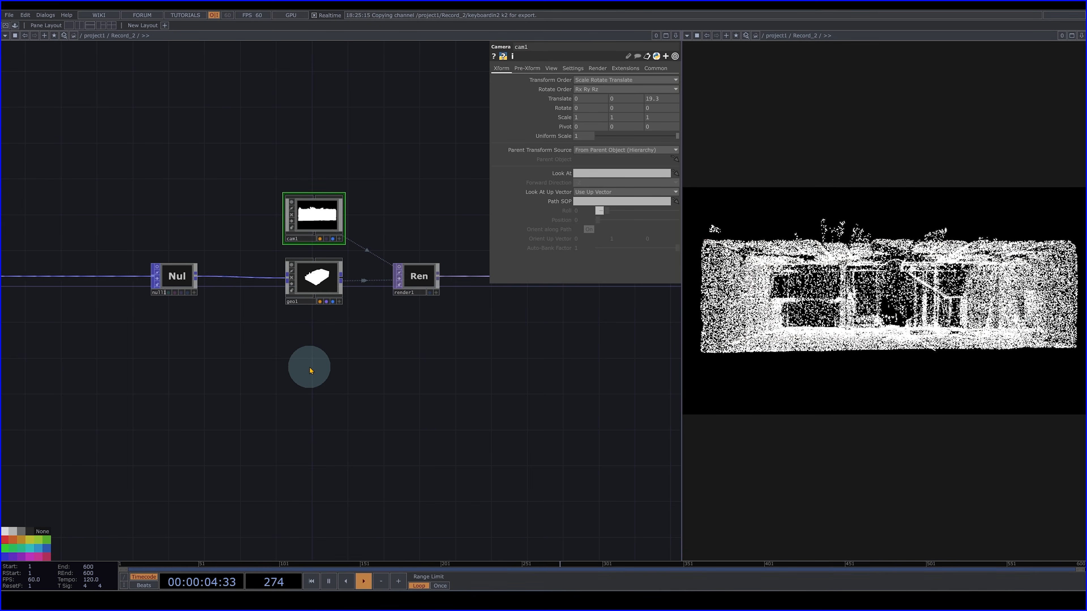
pyautogui.press('Tab')
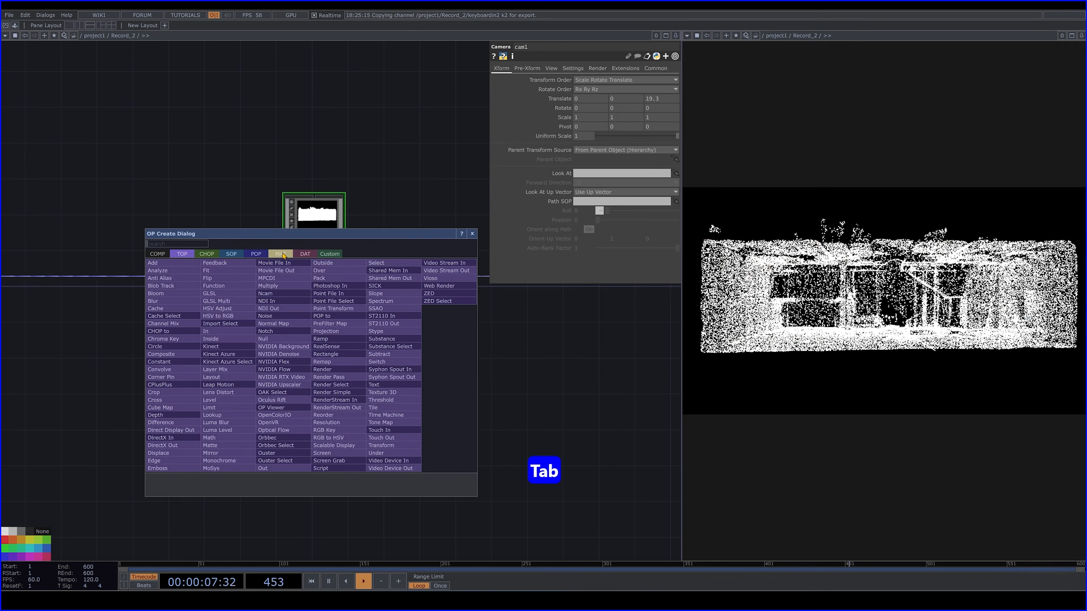
pyautogui.click(282, 254)
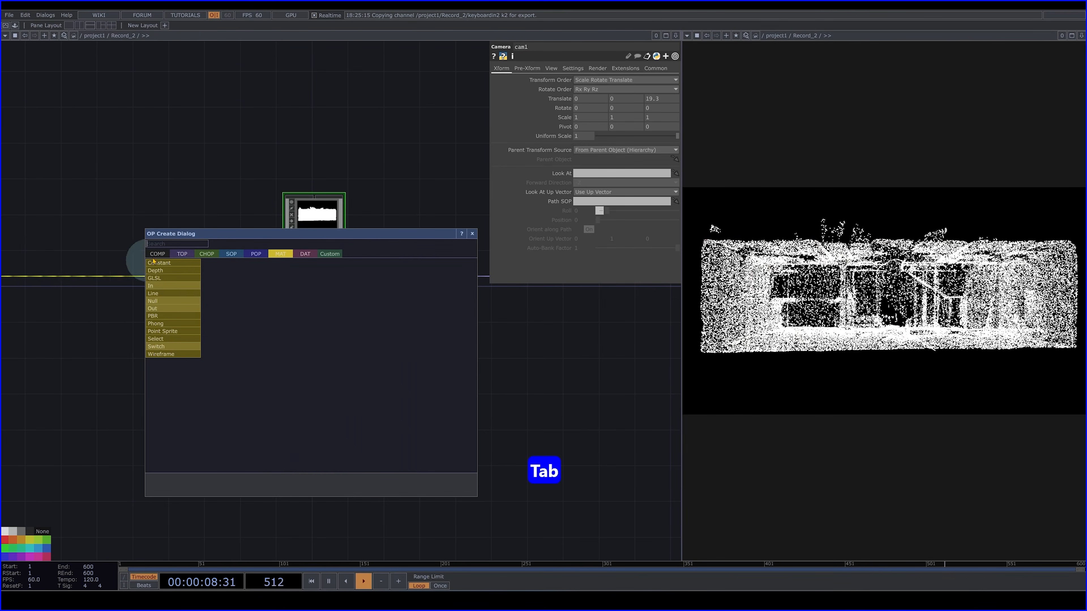
pyautogui.click(168, 335)
pyautogui.click(315, 350)
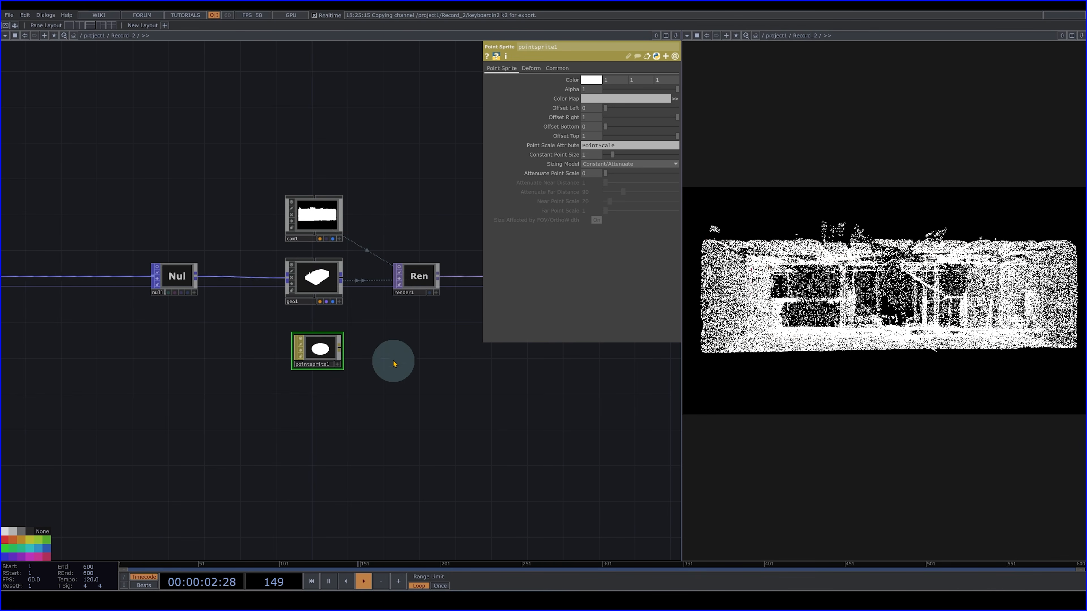
pyautogui.moveTo(319, 357); pyautogui.dragTo(334, 268)
pyautogui.click(333, 262)
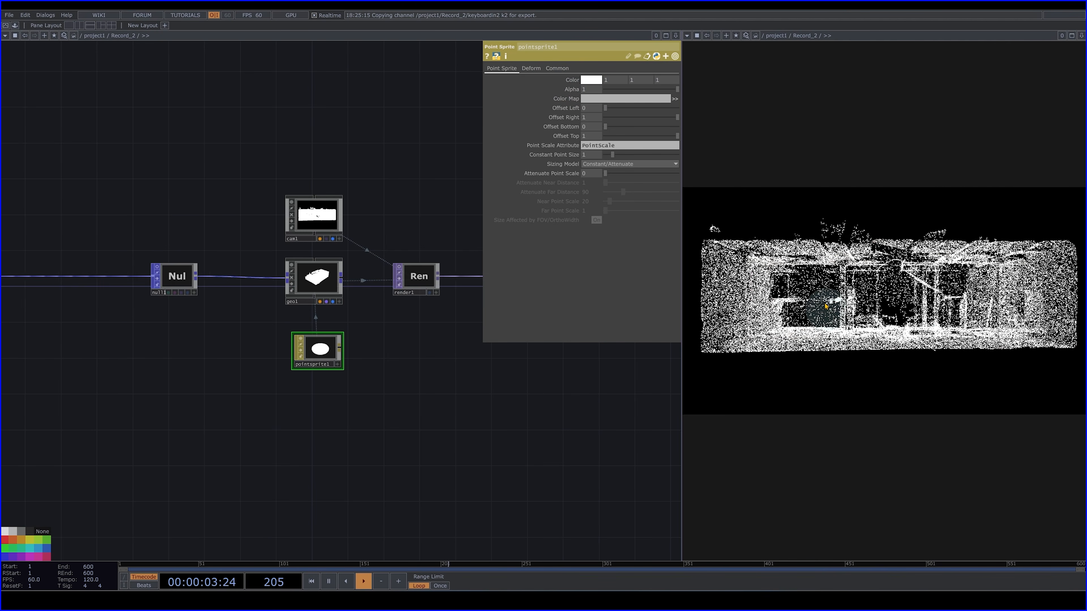
# - Set the Point Sprite material's RGB color to 0.005 on all channels and its Attenuate Point Scale to 0.141
pyautogui.moveTo(571, 82); pyautogui.dragTo(450, 83, button='middle')
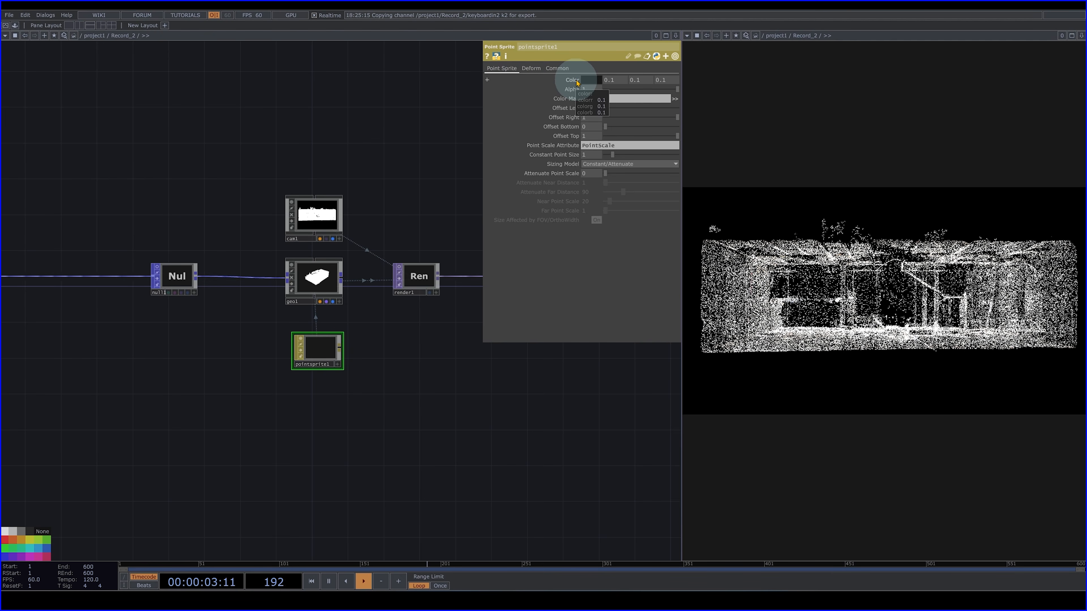
pyautogui.moveTo(576, 92); pyautogui.dragTo(442, 84, button='middle')
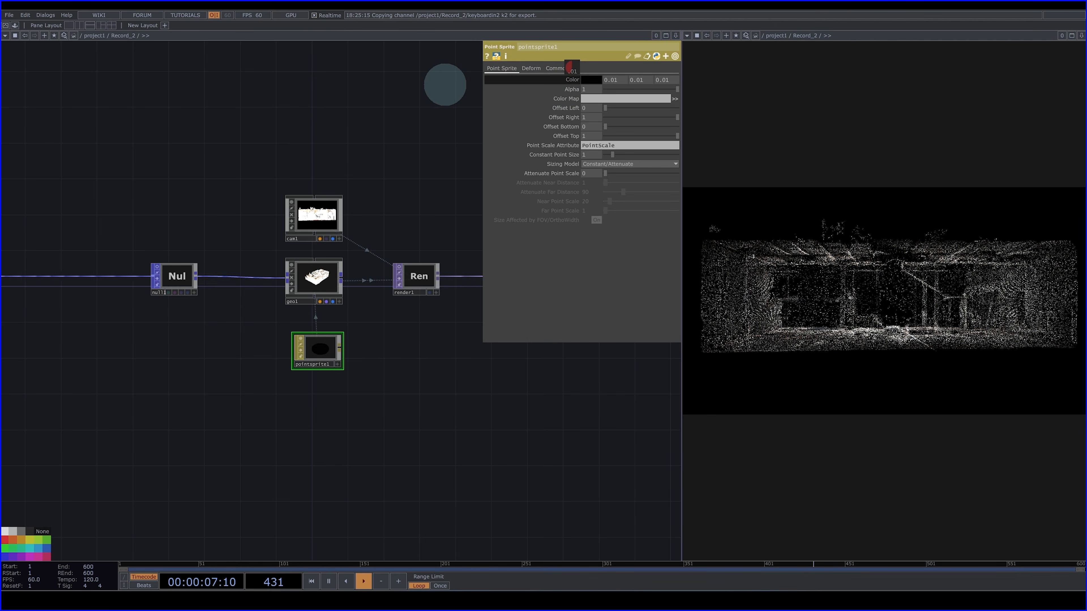
pyautogui.moveTo(573, 80); pyautogui.dragTo(509, 103, button='middle')
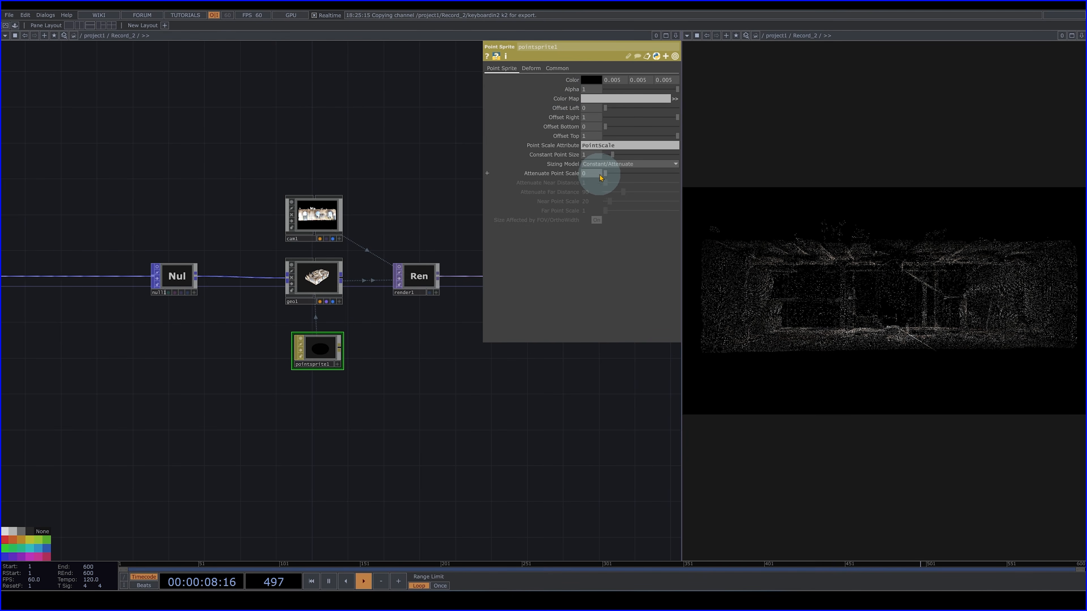
pyautogui.moveTo(607, 176); pyautogui.dragTo(621, 177)
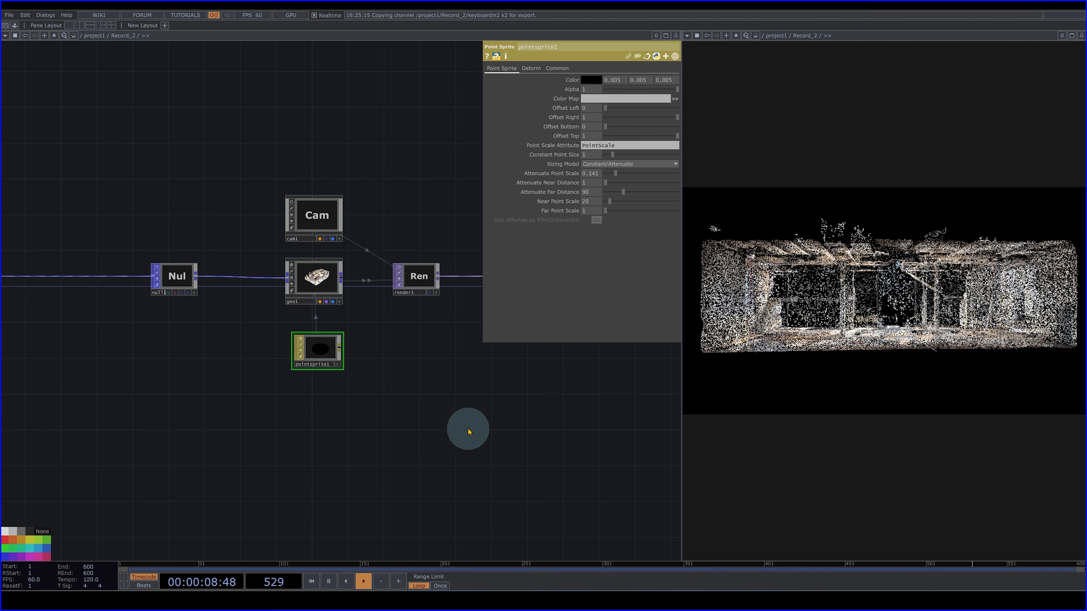
# - Animate the Geometry COMP's Y rotation with the expression absTime.seconds*5
pyautogui.click(318, 278)
pyautogui.click(615, 108)
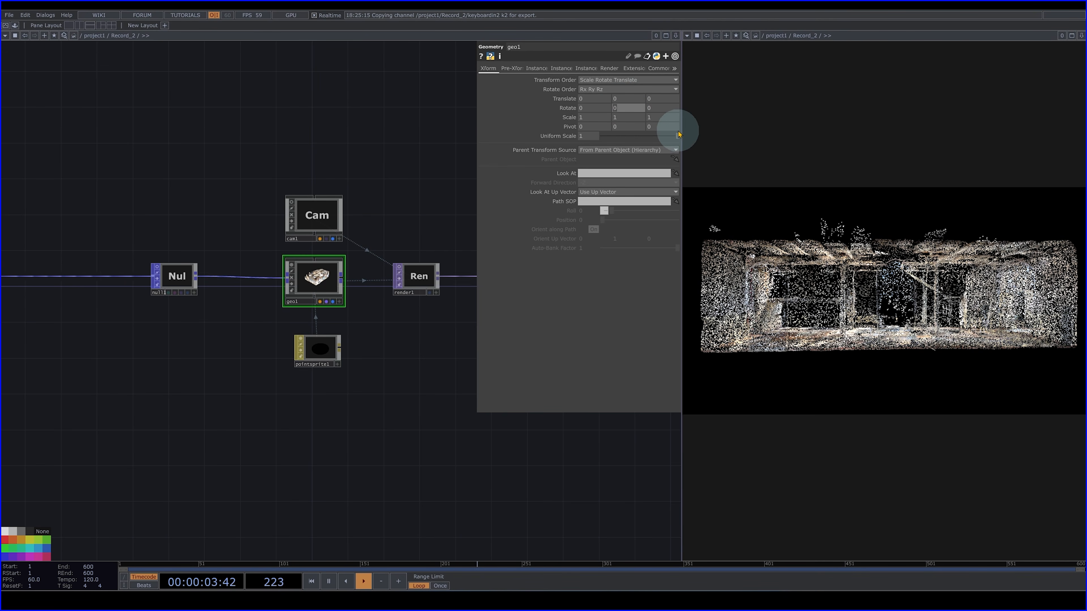
pyautogui.write('absT')
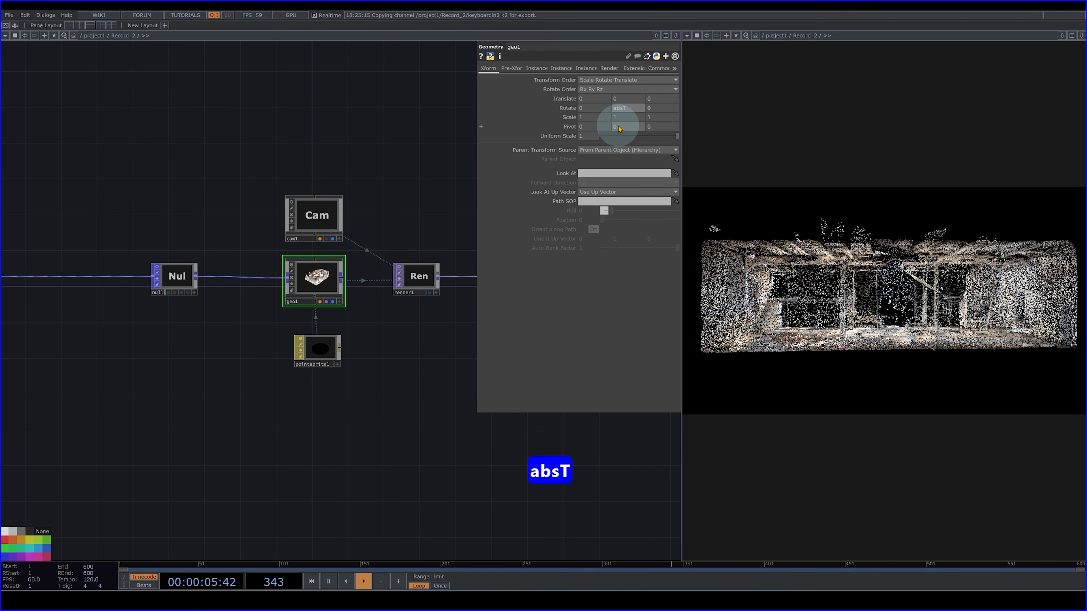
pyautogui.write('ime,')
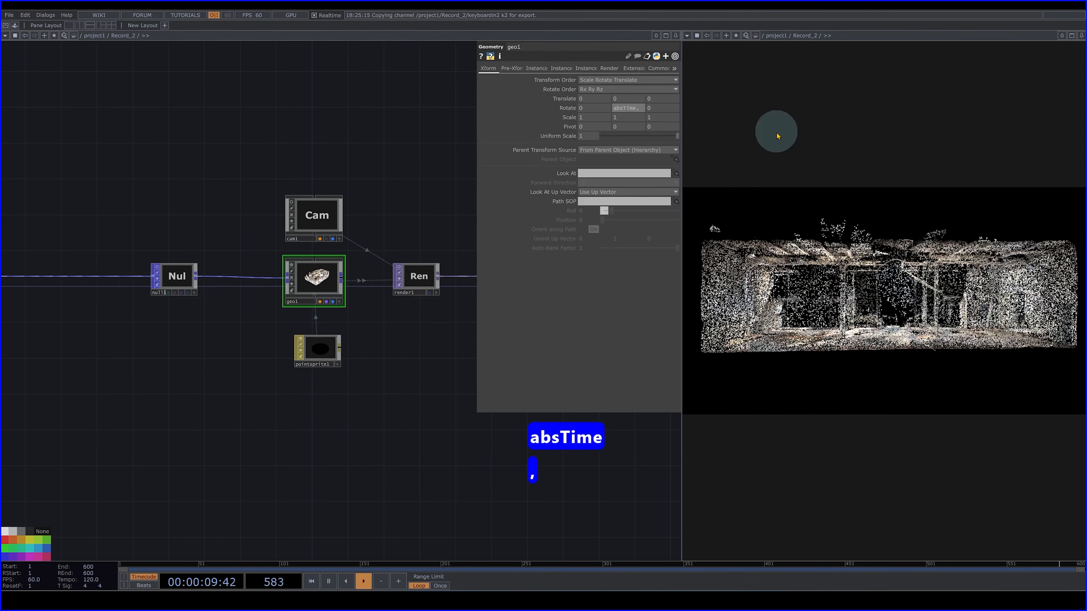
pyautogui.press('BackSpace')
pyautogui.write('.')
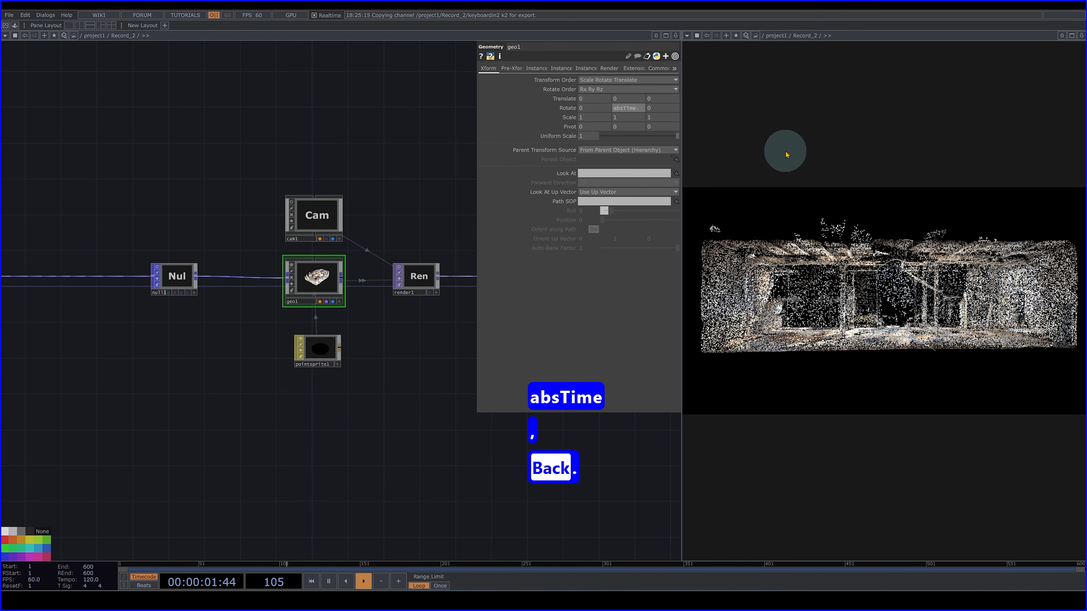
pyautogui.write('secon')
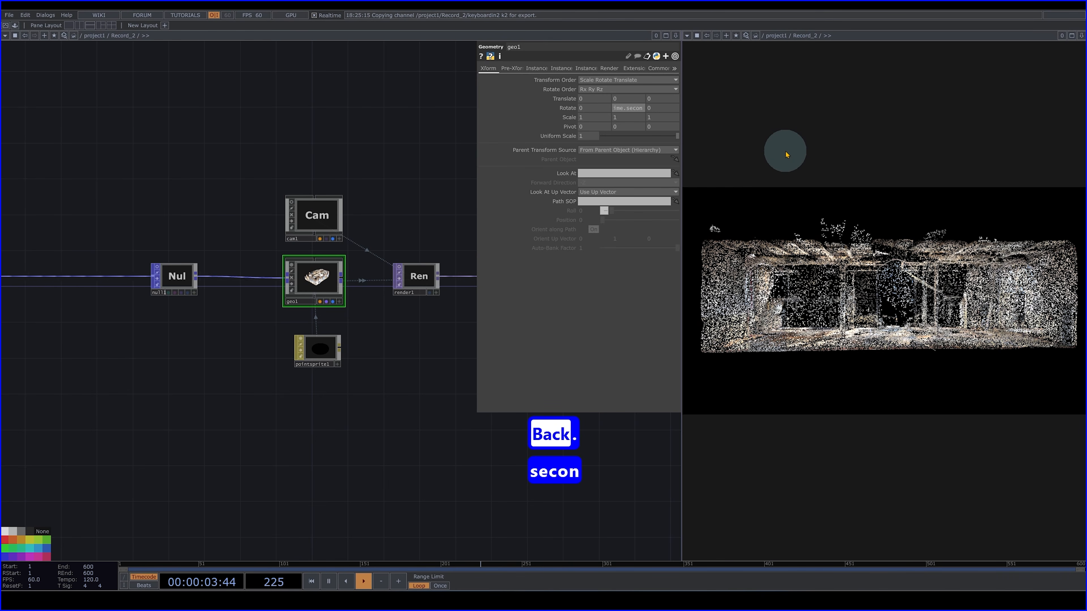
pyautogui.write('ds*')
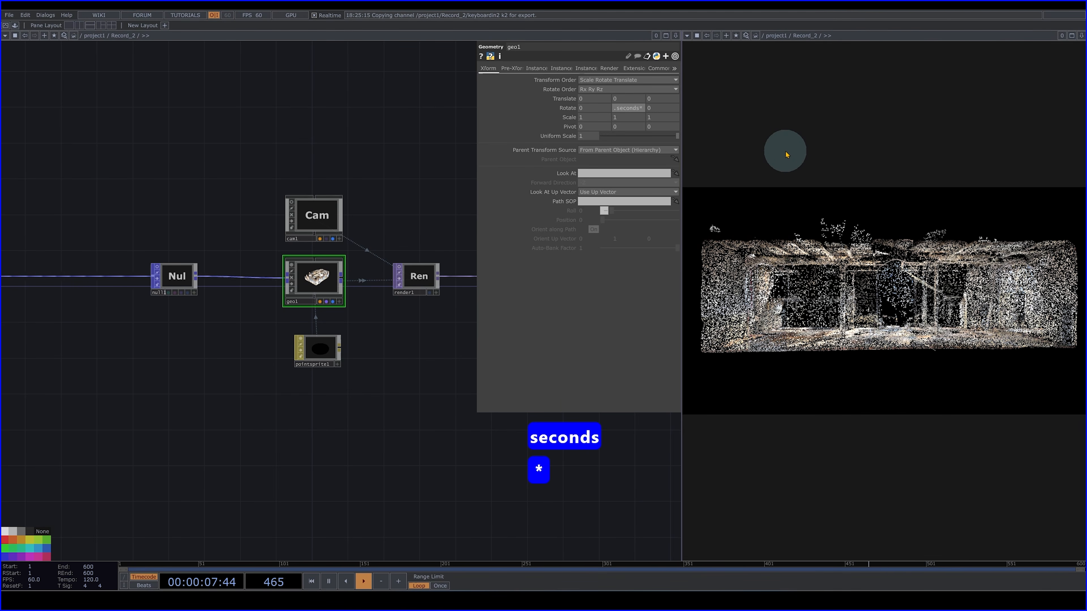
pyautogui.write('5')
pyautogui.press('Return')
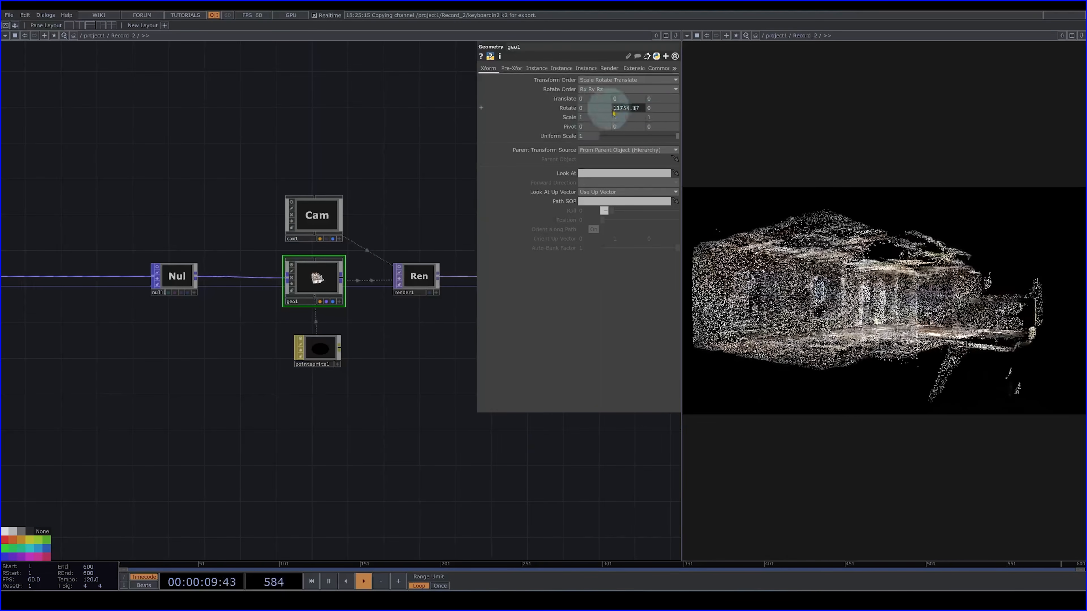
# - Add the Constant_Running_Speed component from the custom CHOPs palette to the empty space below the particle network
pyautogui.click(15, 27)
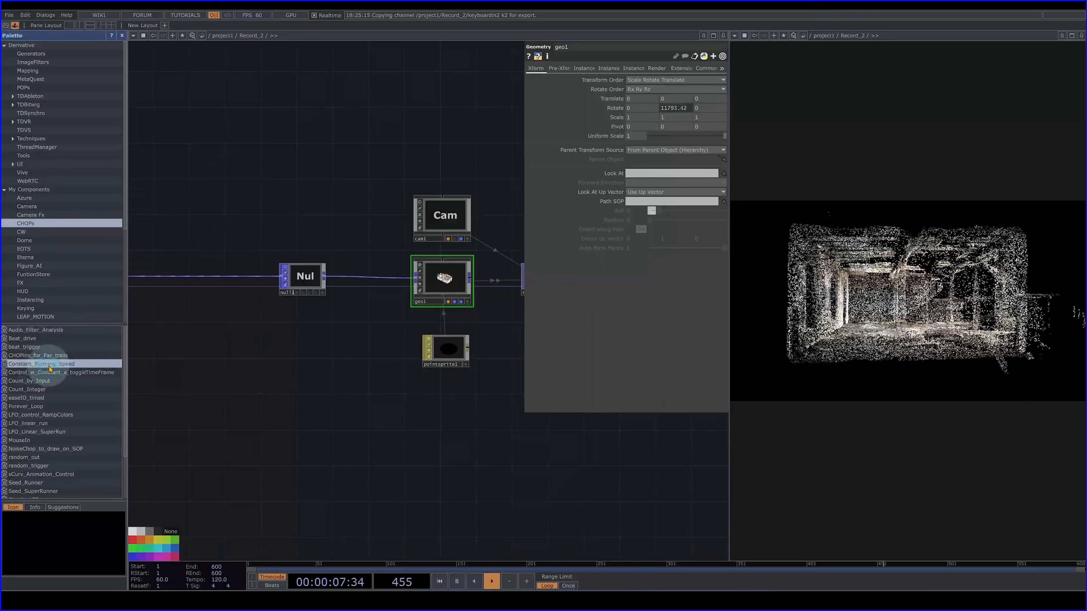
pyautogui.moveTo(49, 369); pyautogui.dragTo(325, 428)
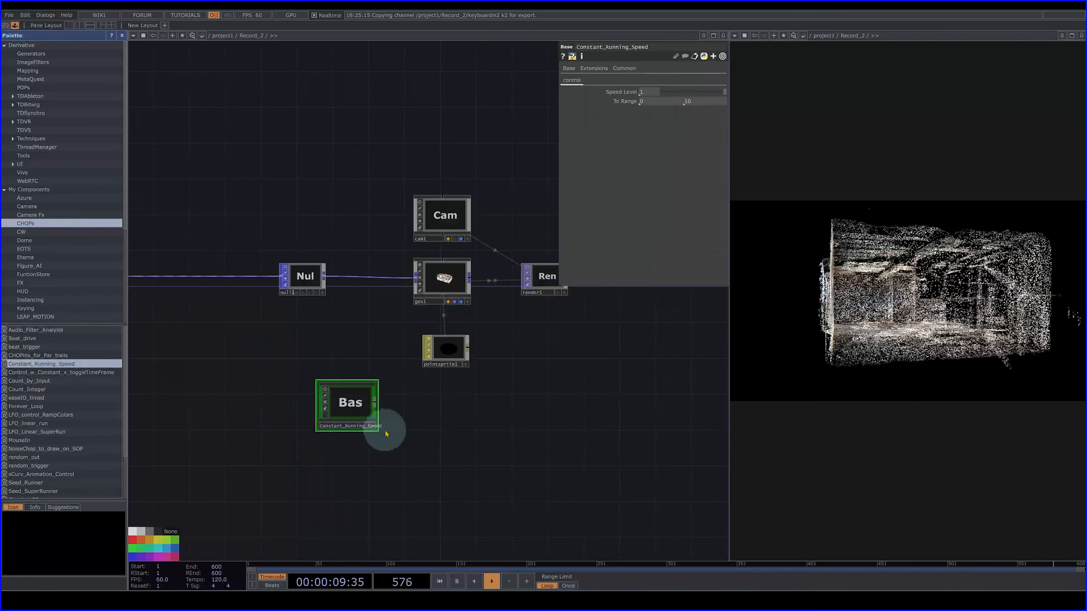
pyautogui.click(121, 36)
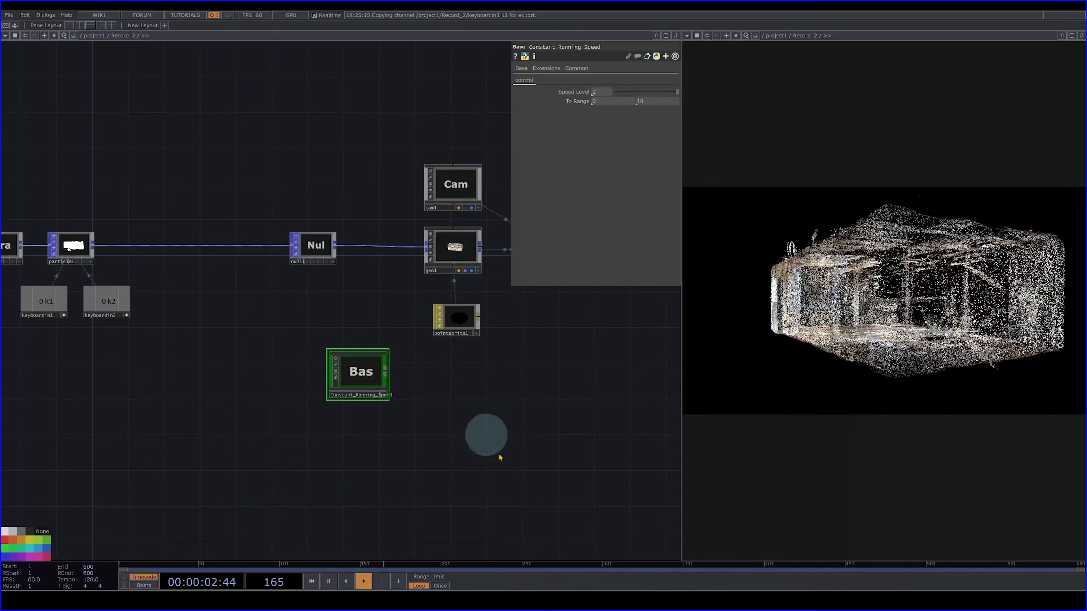
pyautogui.moveTo(484, 498); pyautogui.dragTo(543, 480)
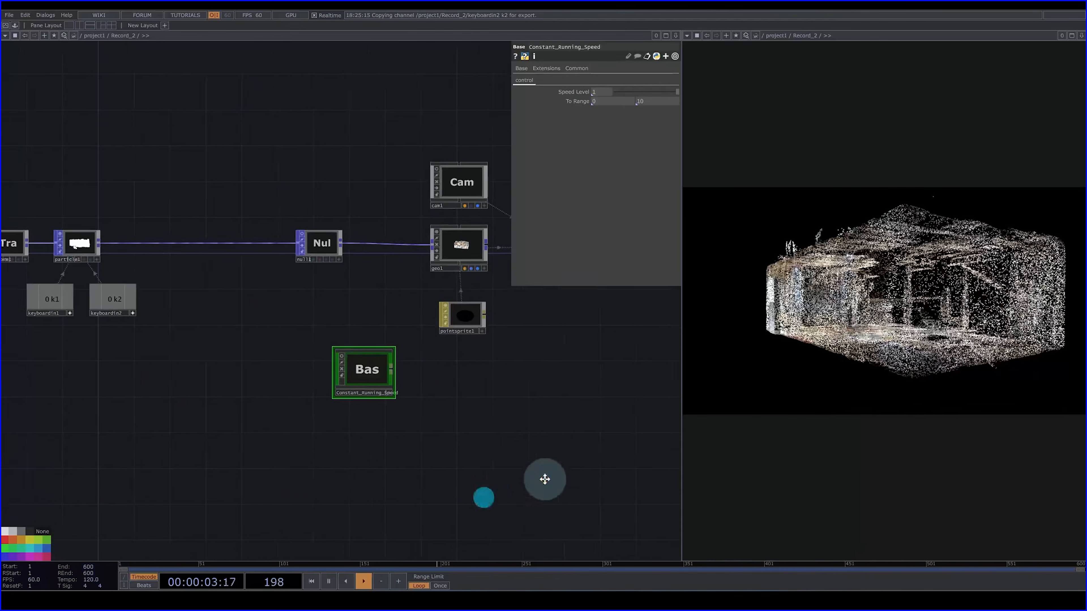
pyautogui.moveTo(423, 354); pyautogui.dragTo(383, 364)
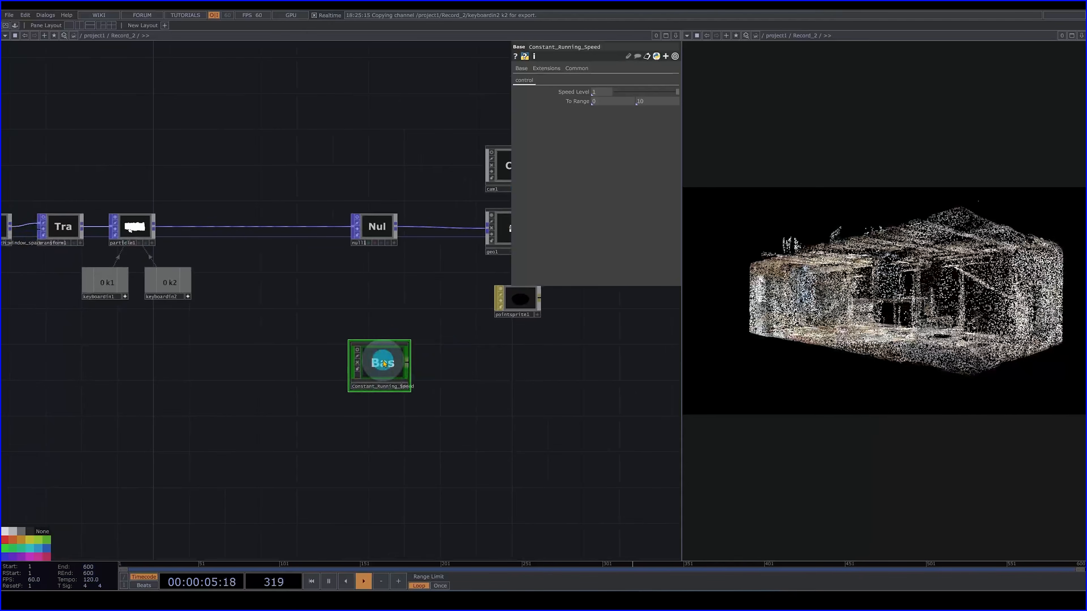
# - Examine the Constant, Math and Speed operators inside the Constant_Running_Speed component, and return to the parent network
pyautogui.doubleClick(384, 363)
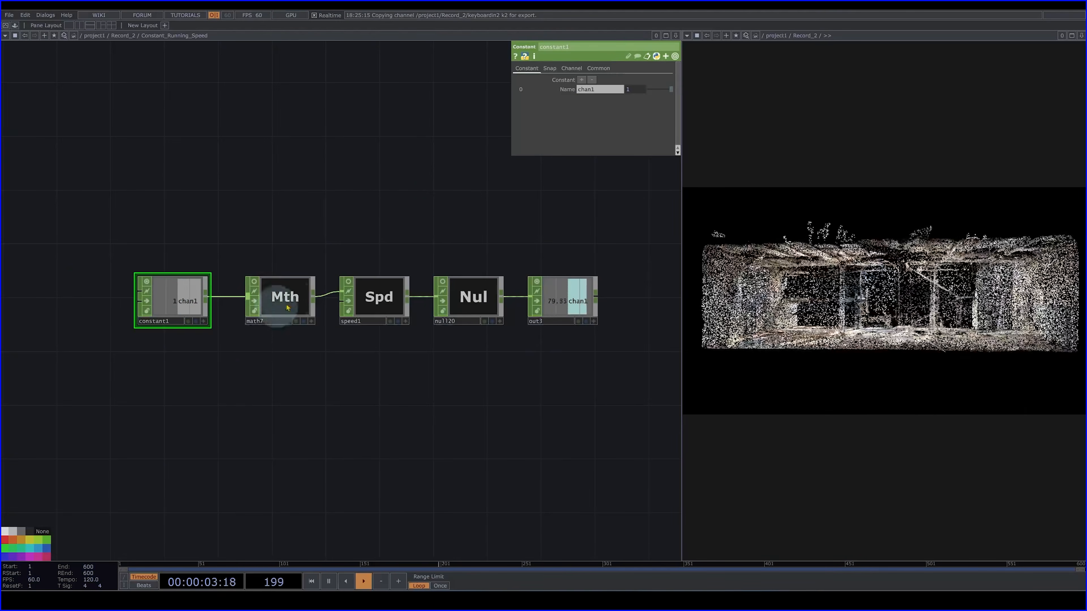
pyautogui.click(284, 296)
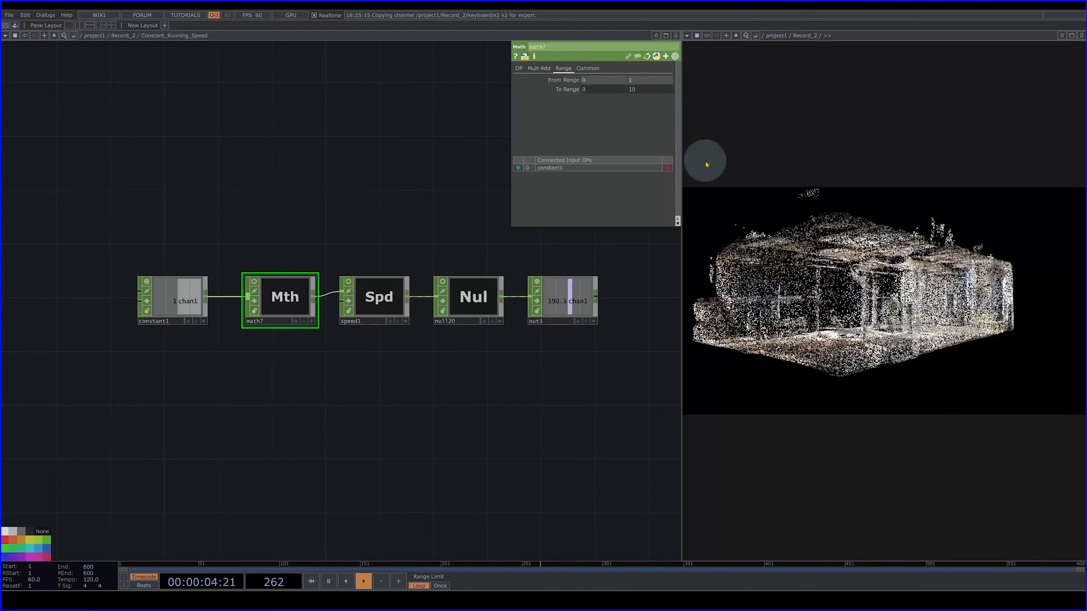
pyautogui.click(179, 301)
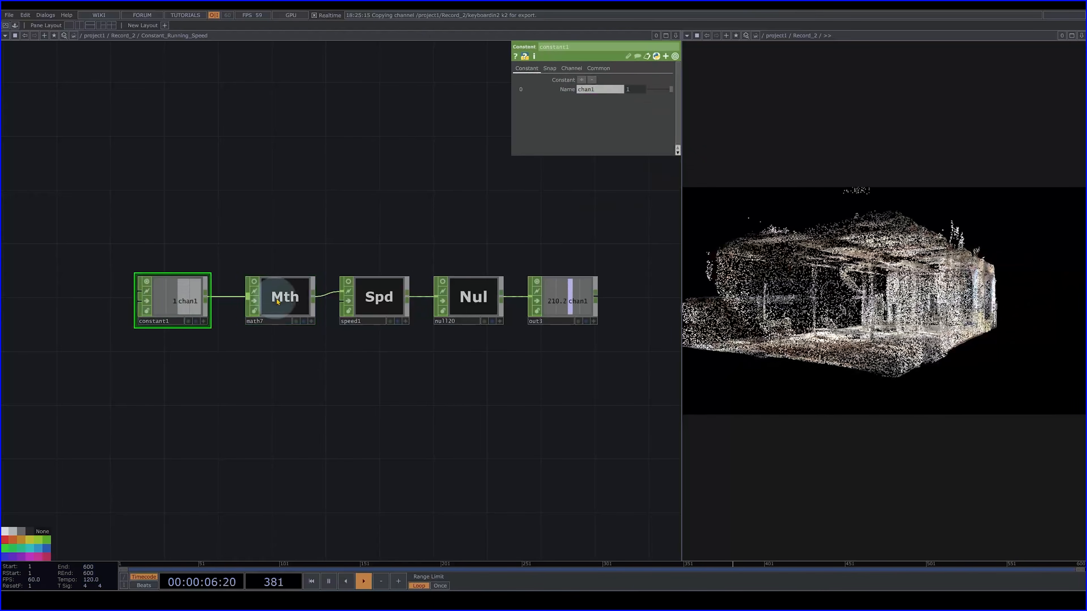
pyautogui.click(278, 299)
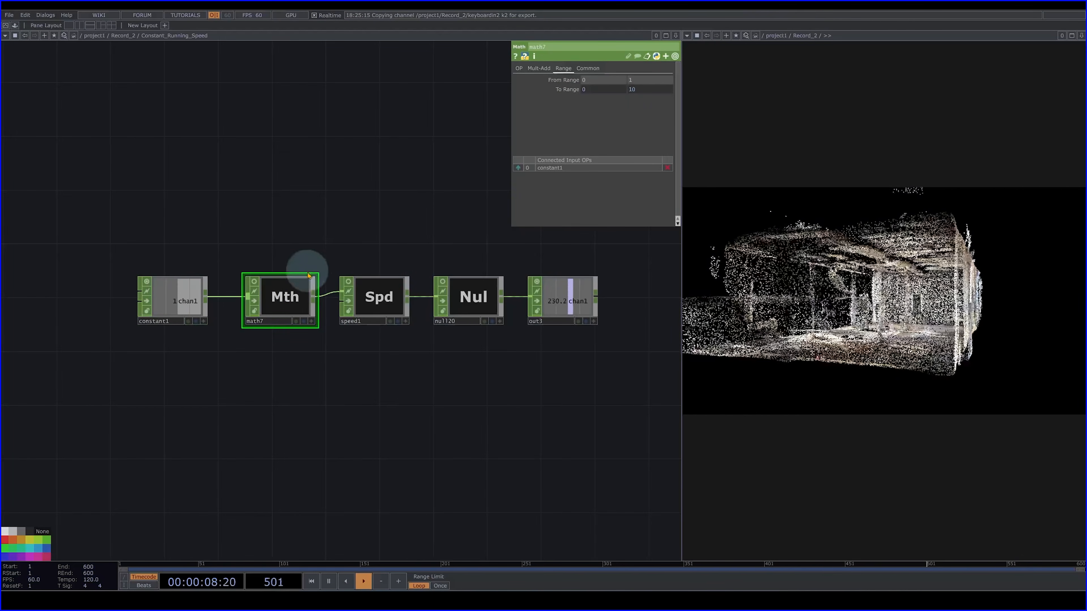
pyautogui.click(380, 296)
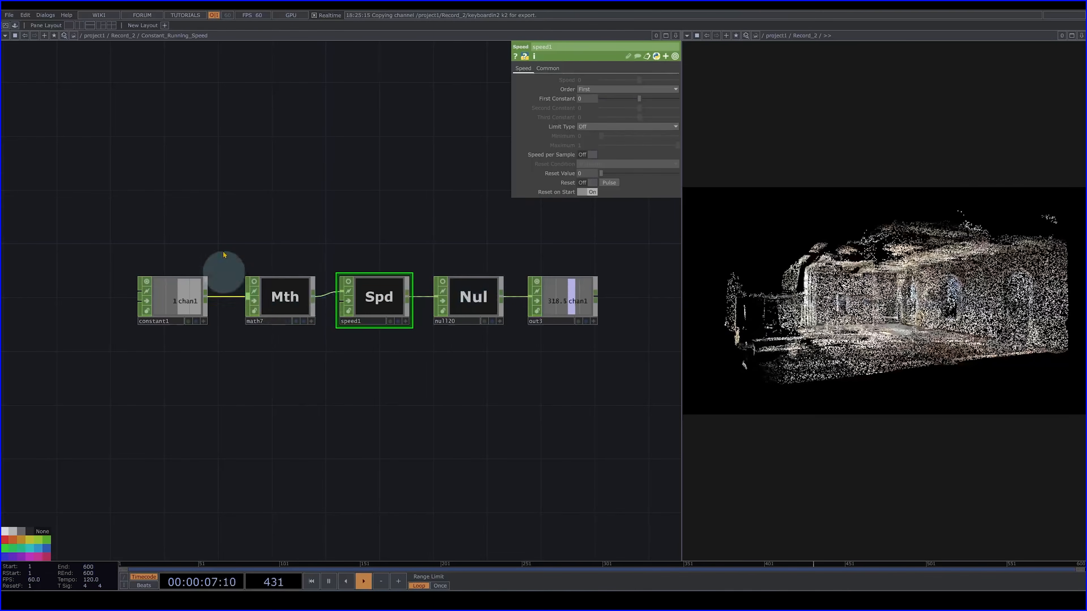
pyautogui.click(280, 297)
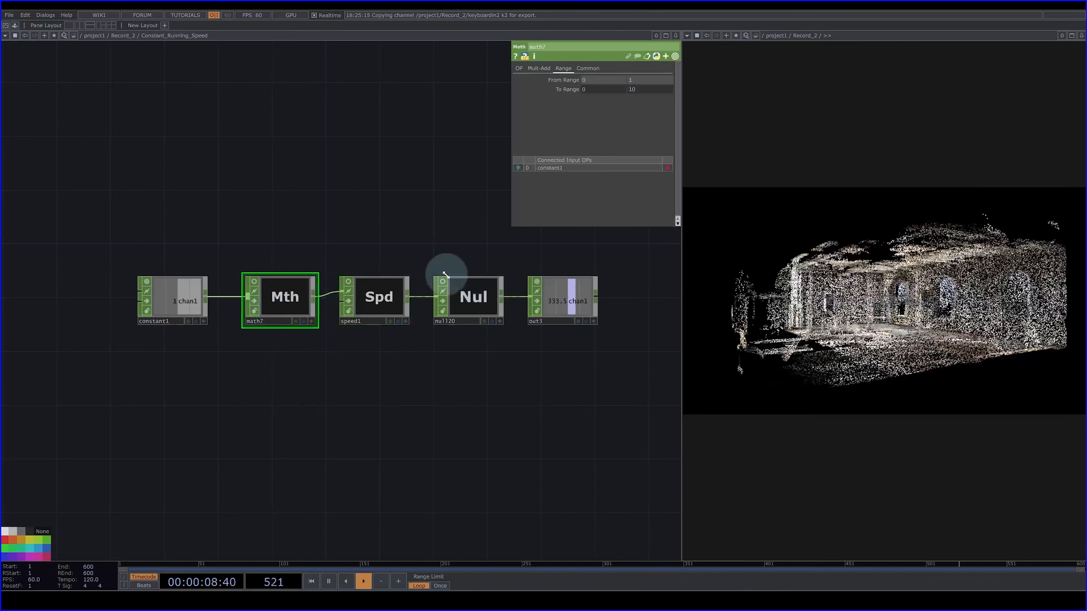
pyautogui.click(172, 300)
pyautogui.click(289, 295)
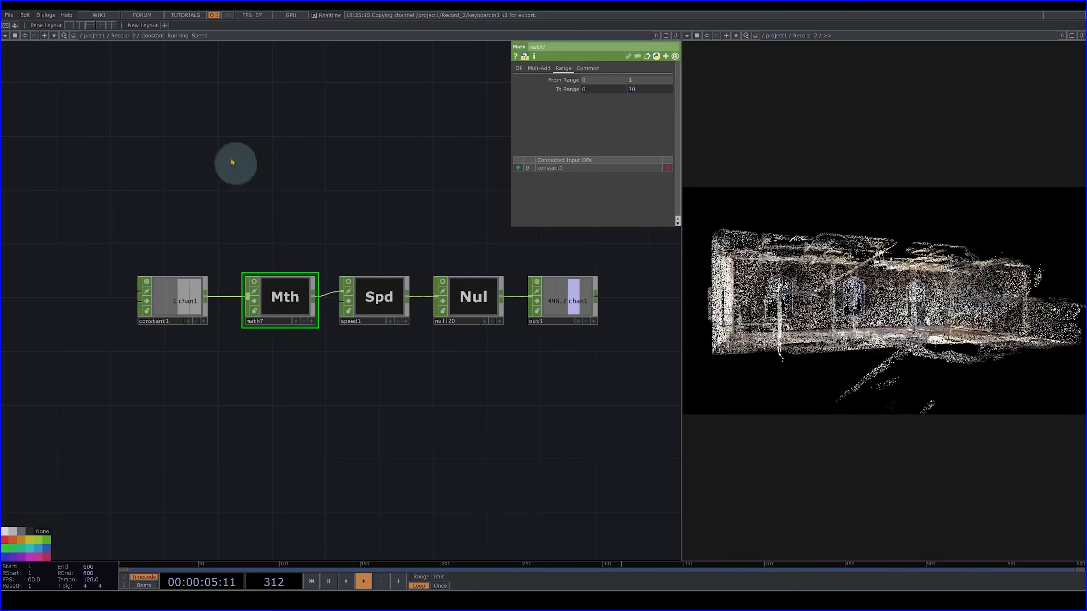
pyautogui.click(122, 36)
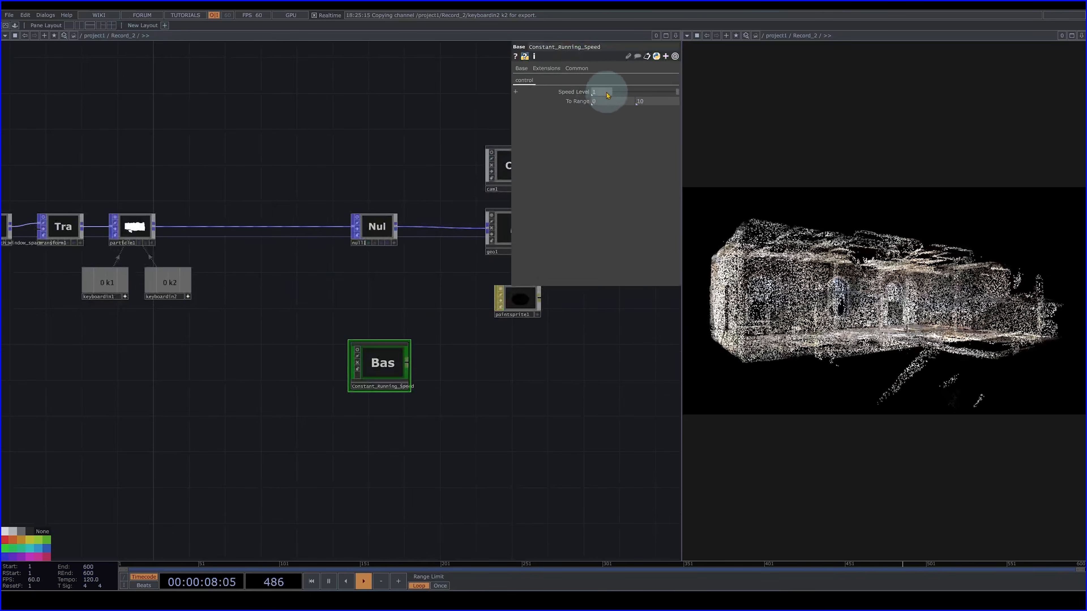
# - Connect a new Null CHOP to the output of the Constant_Running_Speed component
pyautogui.moveTo(661, 98); pyautogui.dragTo(699, 90)
pyautogui.moveTo(416, 364)
pyautogui.mouseDown()
pyautogui.moveTo(351, 366)
pyautogui.moveTo(400, 364)
pyautogui.mouseUp()
pyautogui.press('Tab')
pyautogui.write('n')
pyautogui.click(404, 356)
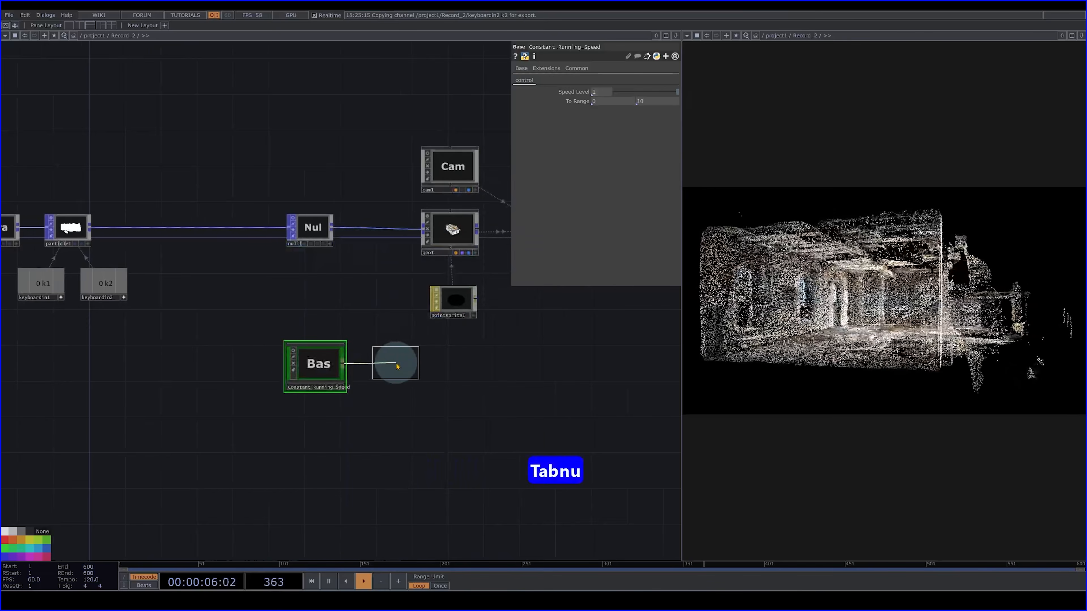
pyautogui.click(397, 365)
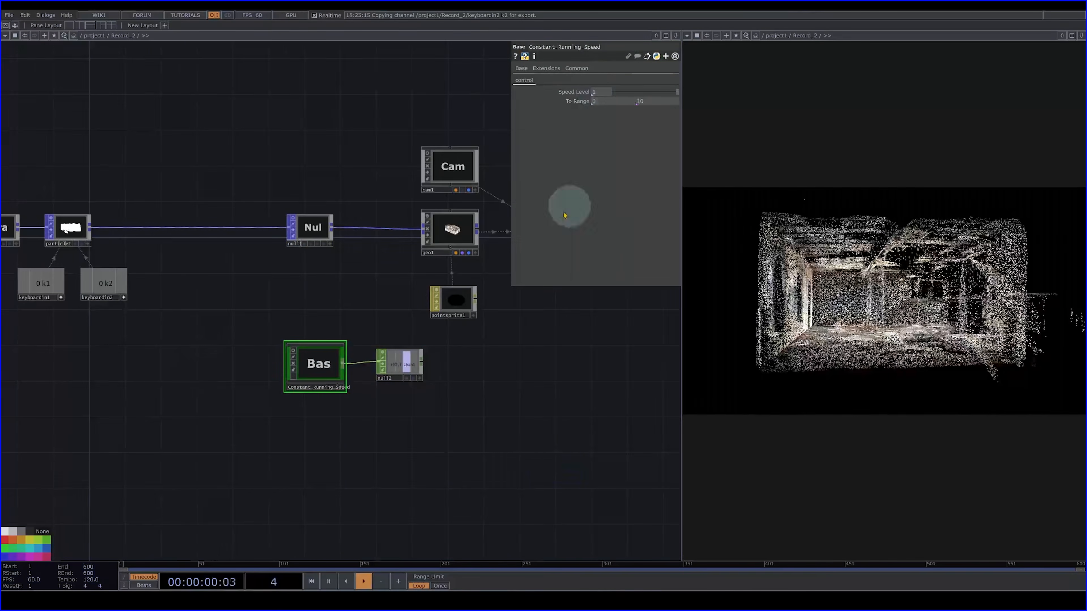
# - Clear the Geometry COMP's Y rotation expression and drive that rotation with the new Null CHOP's chan1 channel
pyautogui.click(465, 228)
pyautogui.click(567, 108)
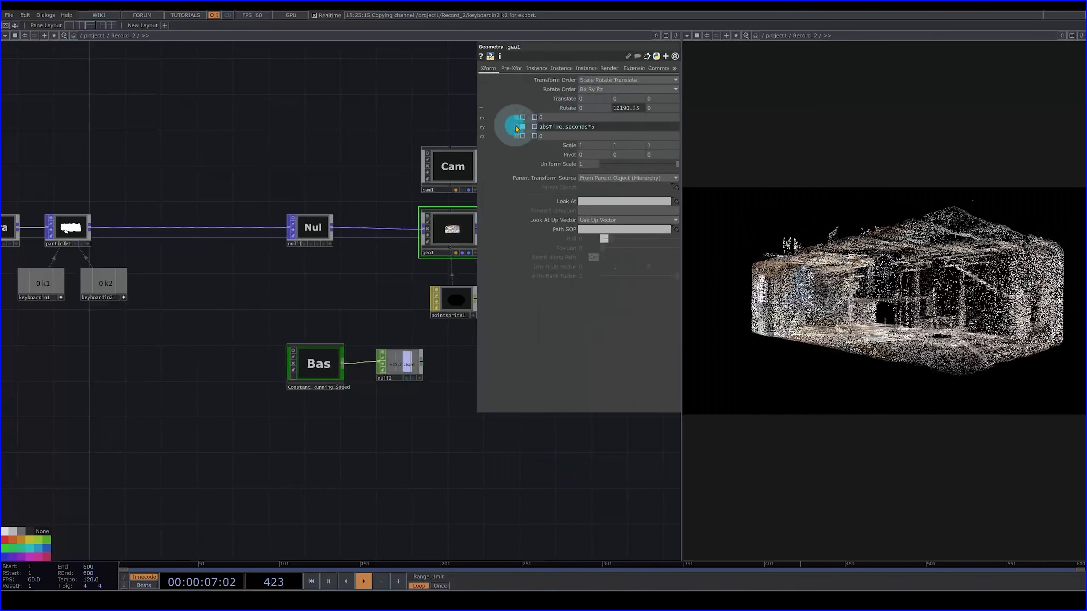
pyautogui.click(516, 128)
pyautogui.click(416, 386)
pyautogui.moveTo(420, 375); pyautogui.dragTo(616, 105)
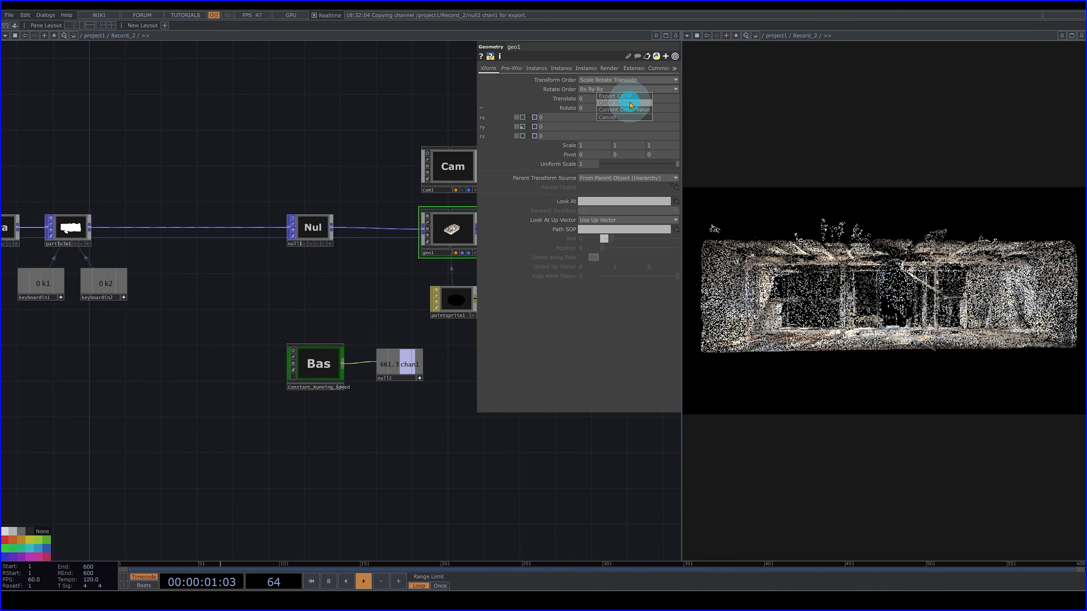
pyautogui.click(619, 102)
# - Set the upper To Range of Constant_Running_Speed to 30 and try lower Speed Levels before restoring 1
pyautogui.click(318, 374)
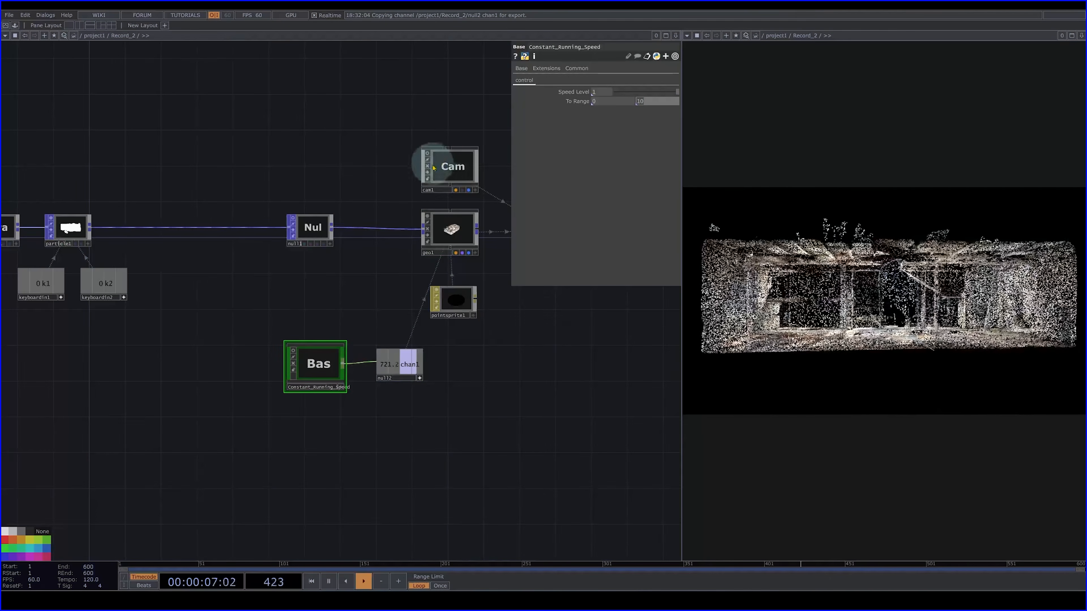
pyautogui.write('30')
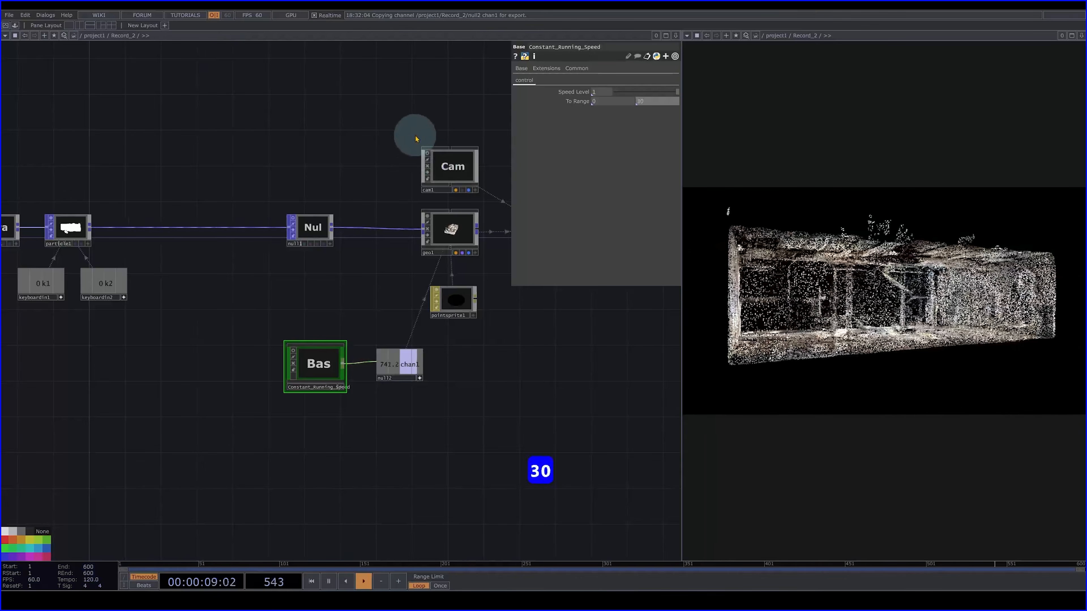
pyautogui.press('Return')
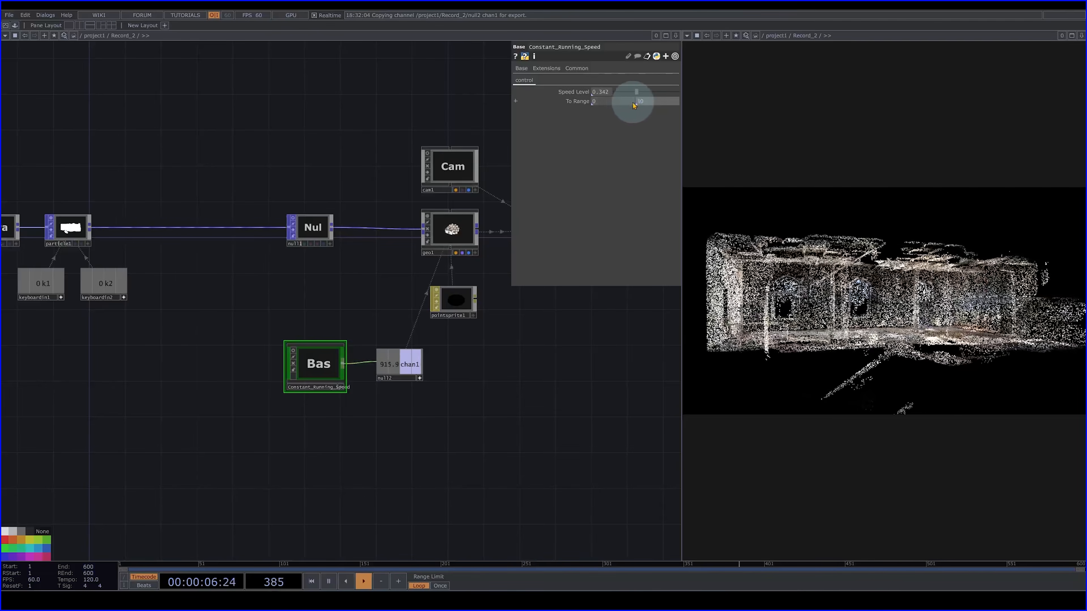
pyautogui.moveTo(639, 98)
pyautogui.mouseDown()
pyautogui.moveTo(664, 96)
pyautogui.moveTo(640, 97)
pyautogui.mouseUp()
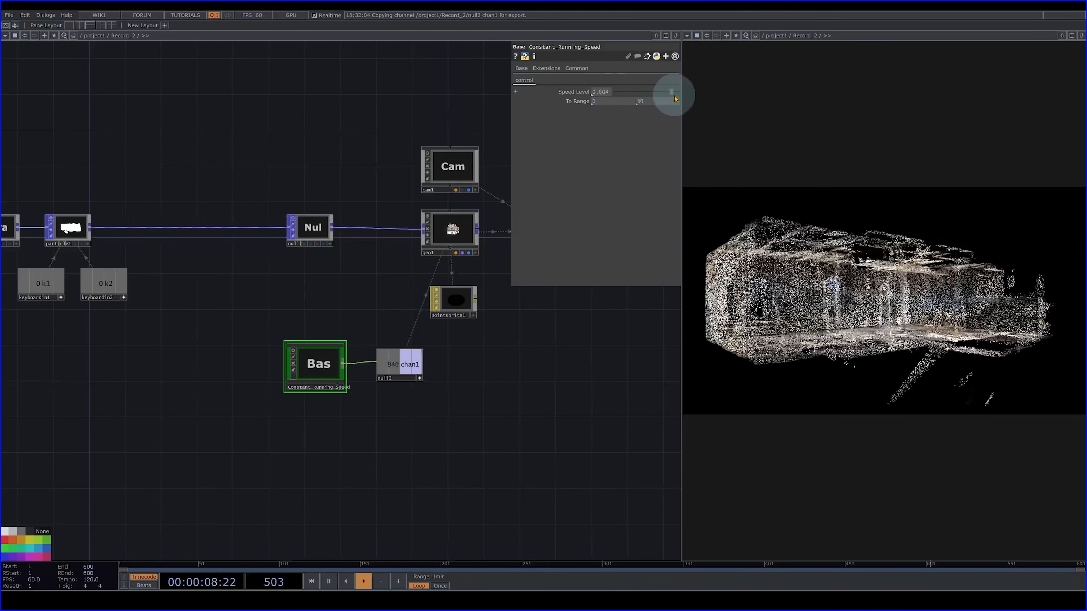
pyautogui.moveTo(680, 102); pyautogui.dragTo(667, 111)
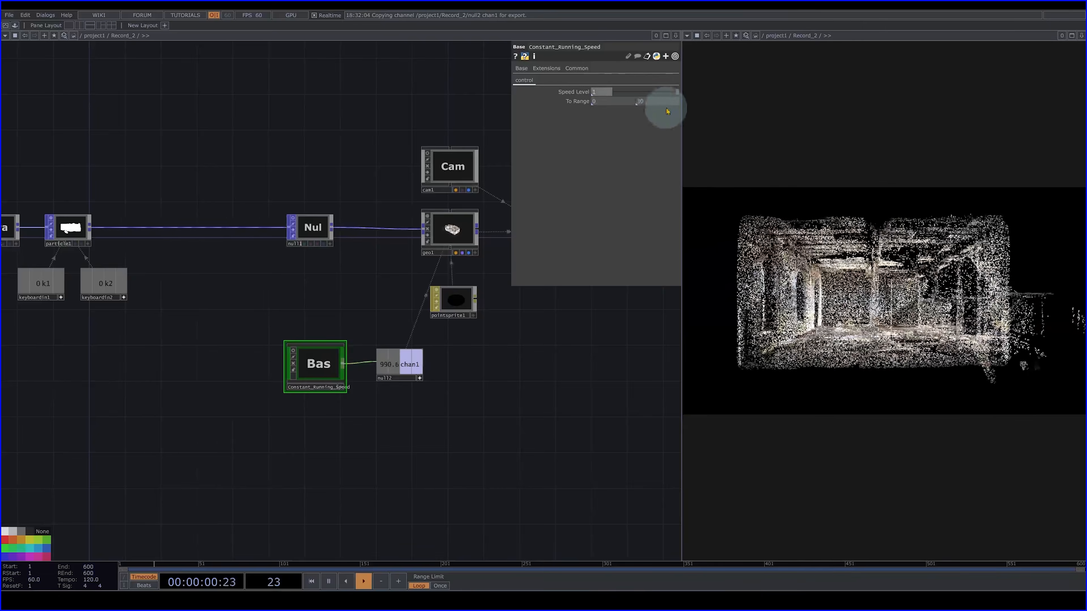
# - Set the upper To Range of Constant_Running_Speed to 50 and its Speed Level to 0.253
pyautogui.write('50')
pyautogui.click(428, 100)
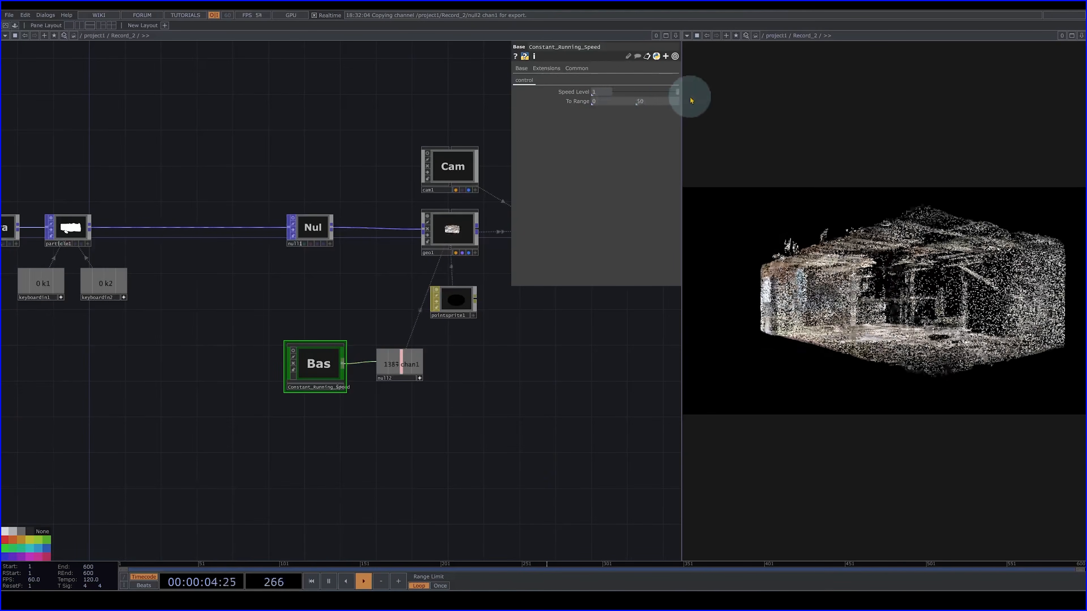
pyautogui.moveTo(689, 97)
pyautogui.mouseDown()
pyautogui.moveTo(575, 90)
pyautogui.moveTo(710, 92)
pyautogui.mouseUp()
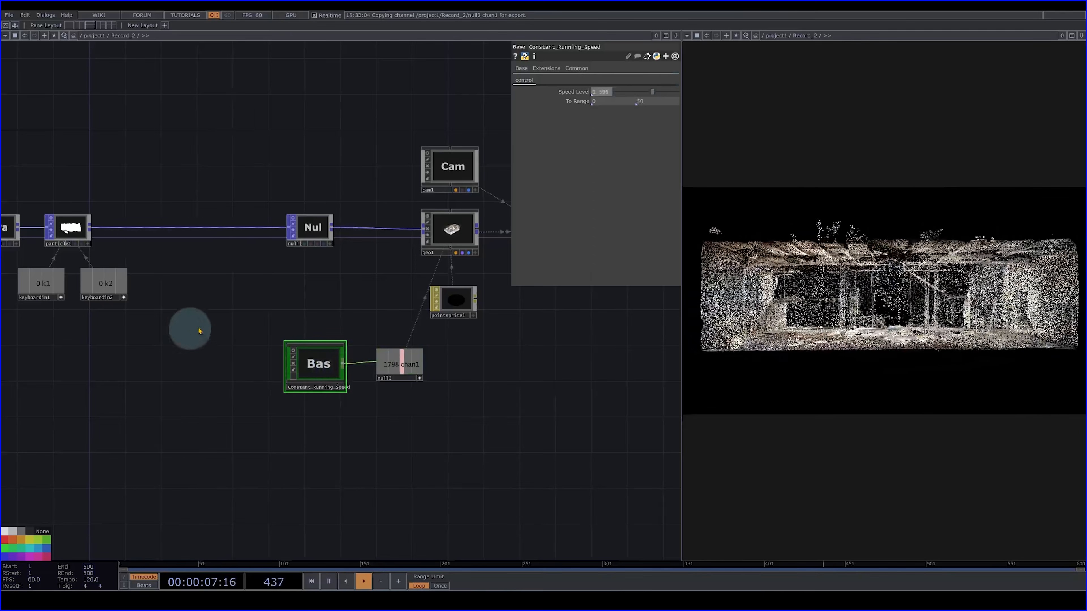
pyautogui.moveTo(220, 297); pyautogui.dragTo(357, 304)
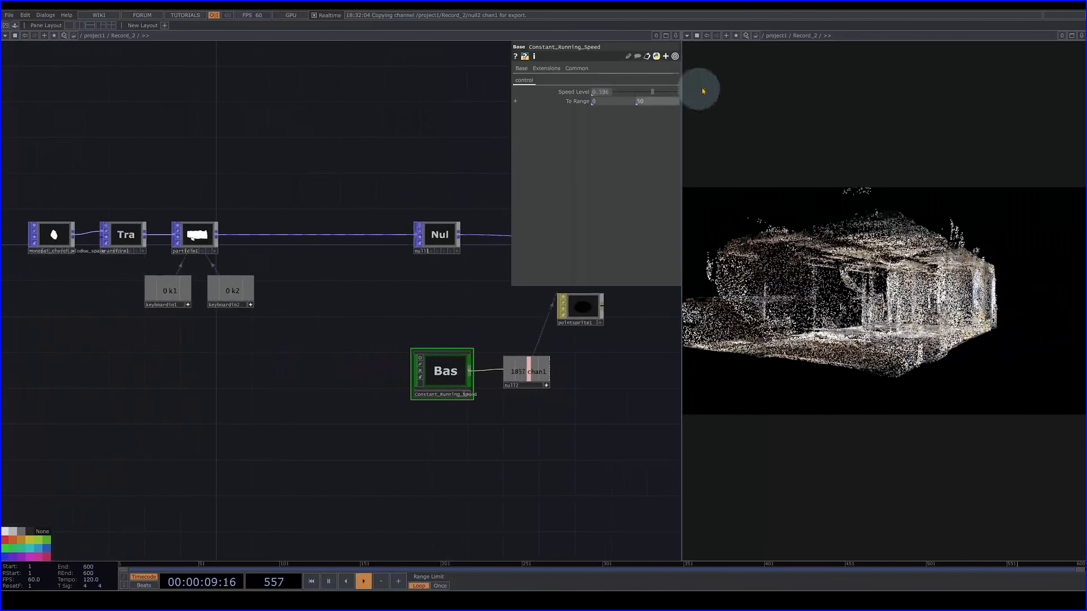
# - Show the Particle operator's birth and life settings and test the emission with the k1 and k2 keyboard triggers
pyautogui.moveTo(157, 393); pyautogui.dragTo(376, 493)
pyautogui.scroll(5, 422, 313)
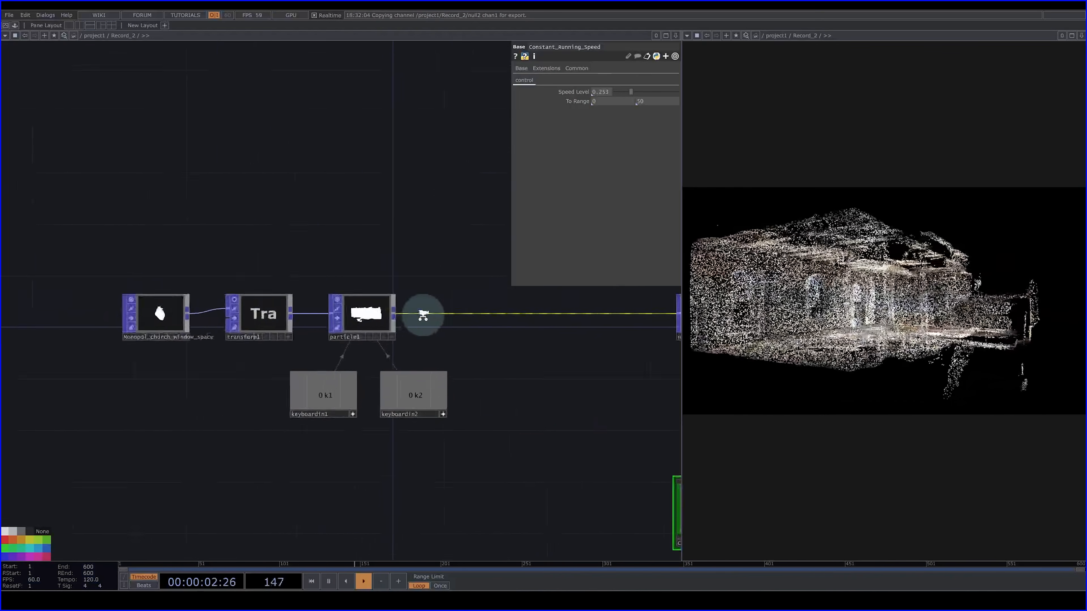
pyautogui.click(315, 282)
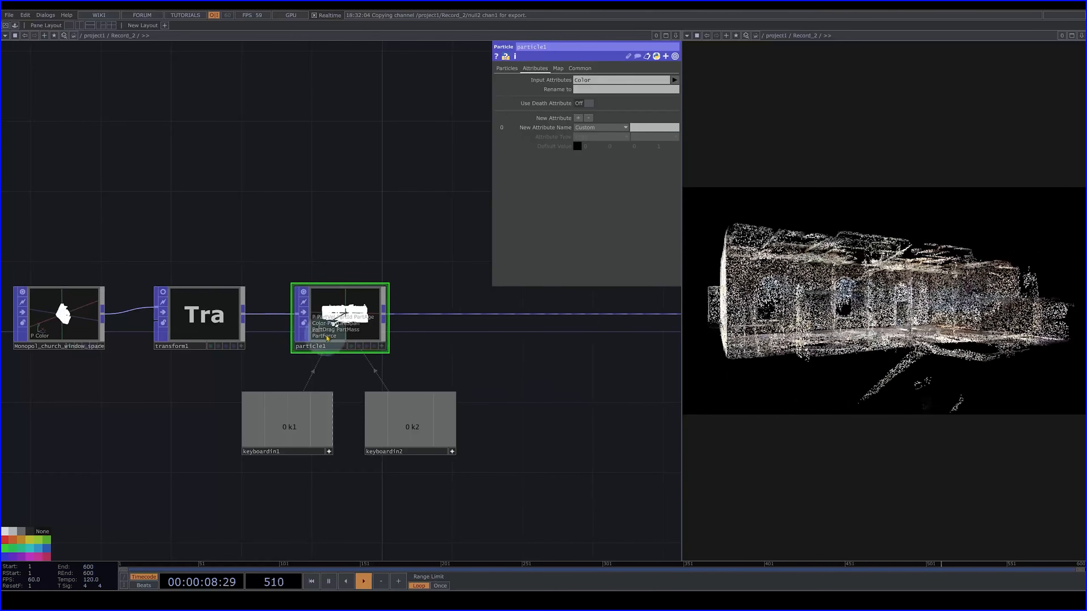
pyautogui.click(507, 68)
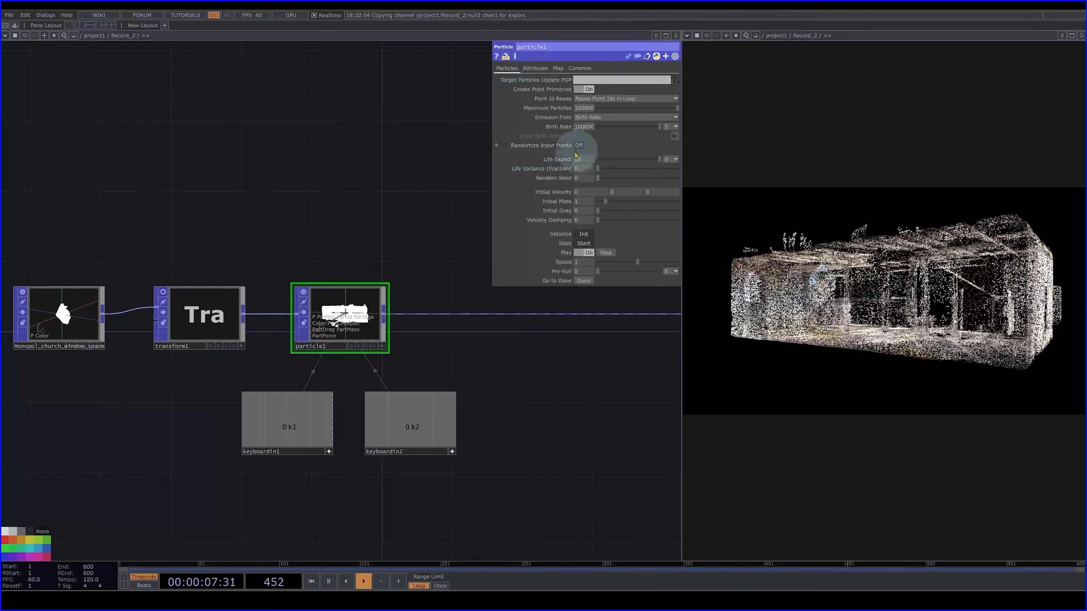
pyautogui.press('1')
pyautogui.press('2')
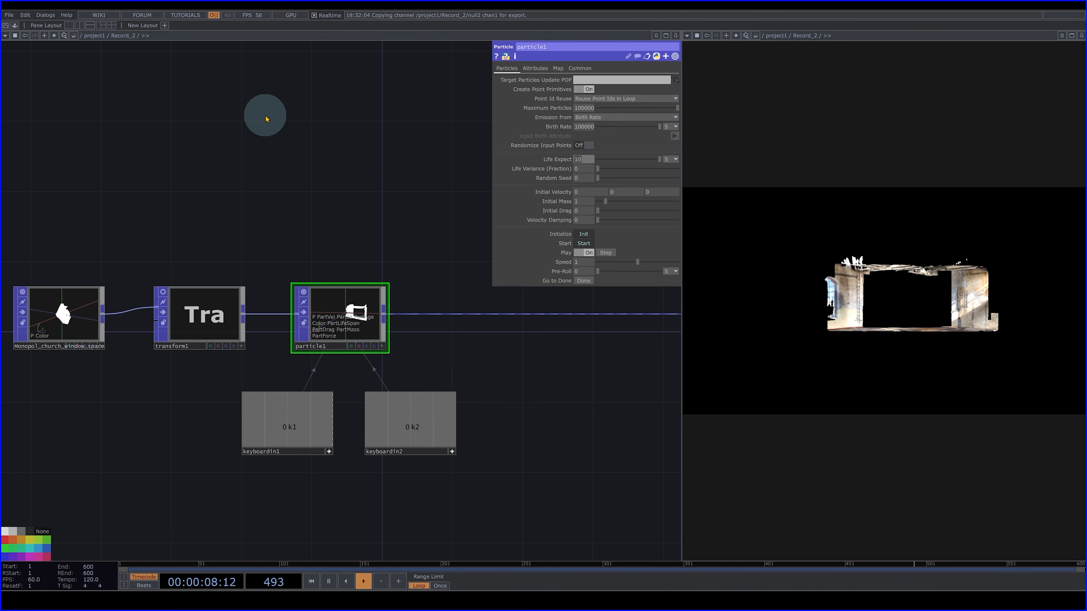
# - Set the Particle operator's Life Expect to 2 and its Speed to 4
pyautogui.press('2')
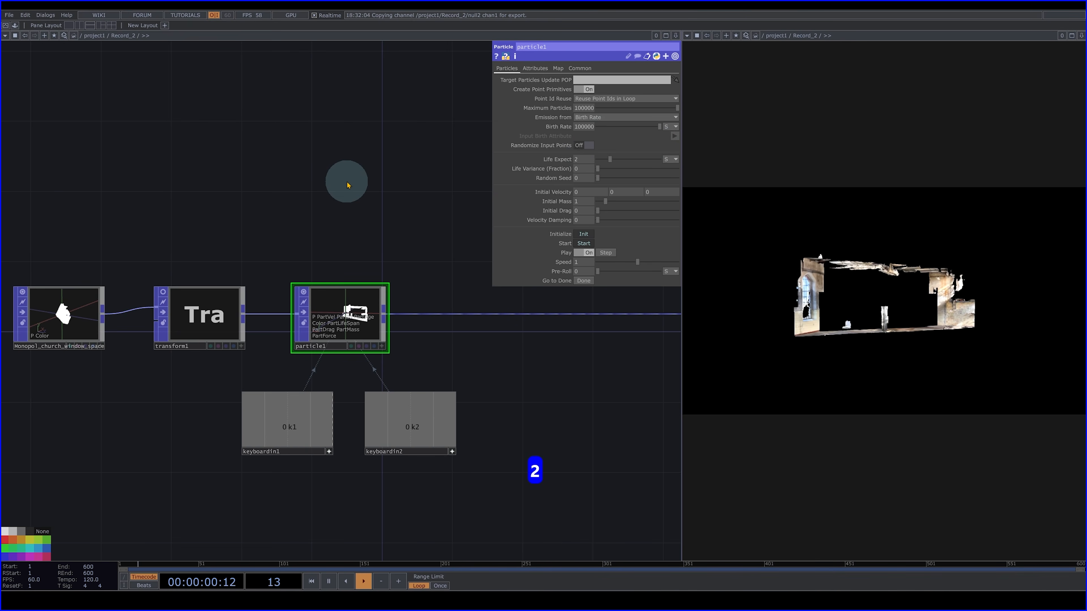
pyautogui.press('1')
pyautogui.press('2')
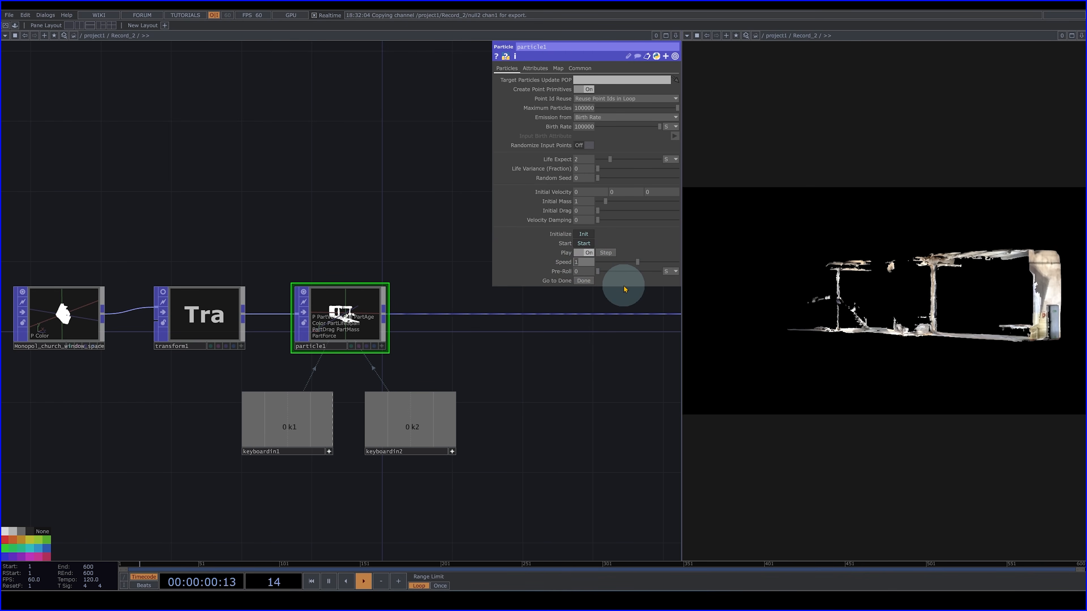
pyautogui.press('4')
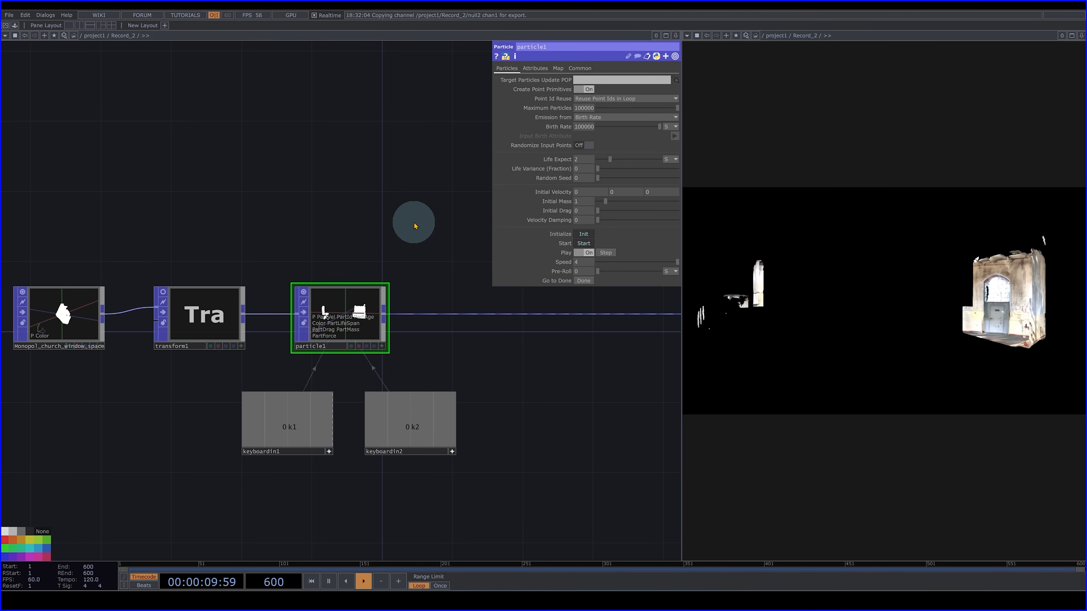
pyautogui.moveTo(370, 222); pyautogui.dragTo(364, 196)
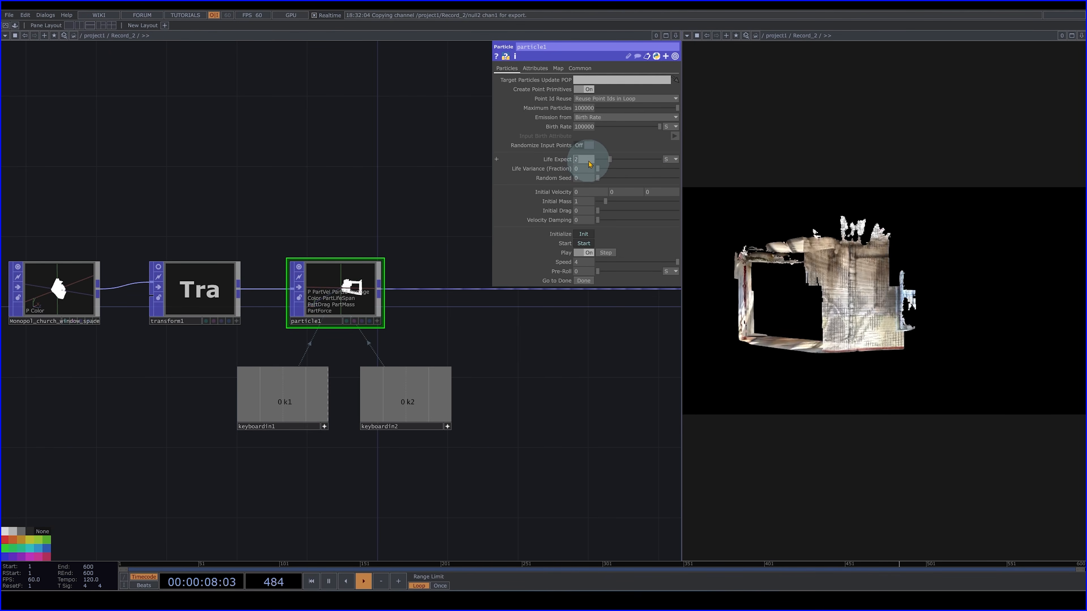
# - Try a Life Expect of 1 and a Speed of 7 on the Particle operator, restoring 2 and 4
pyautogui.write('1')
pyautogui.click(381, 182)
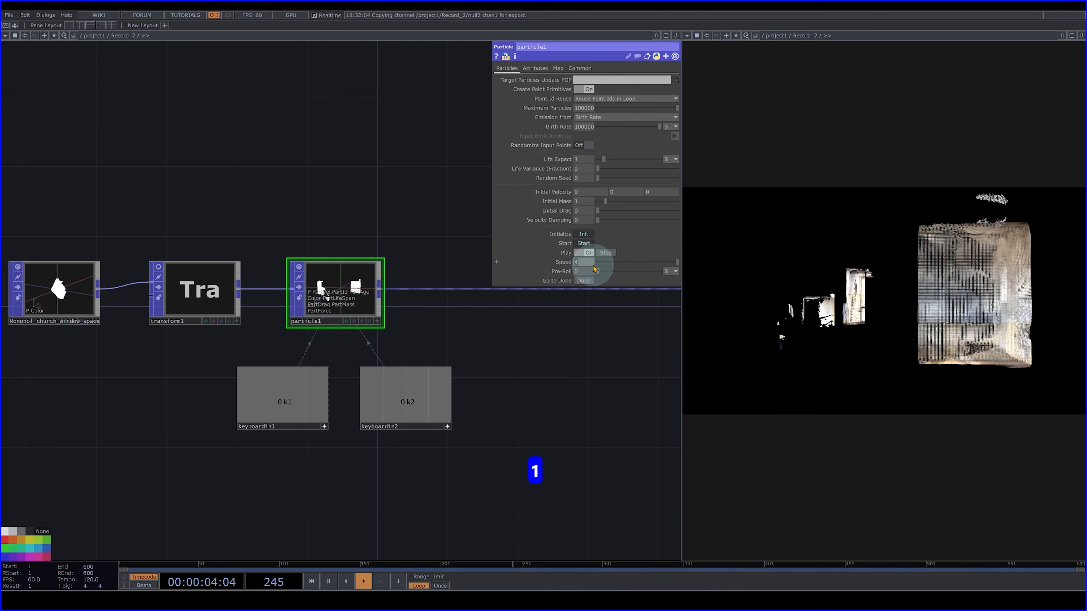
pyautogui.click(376, 189)
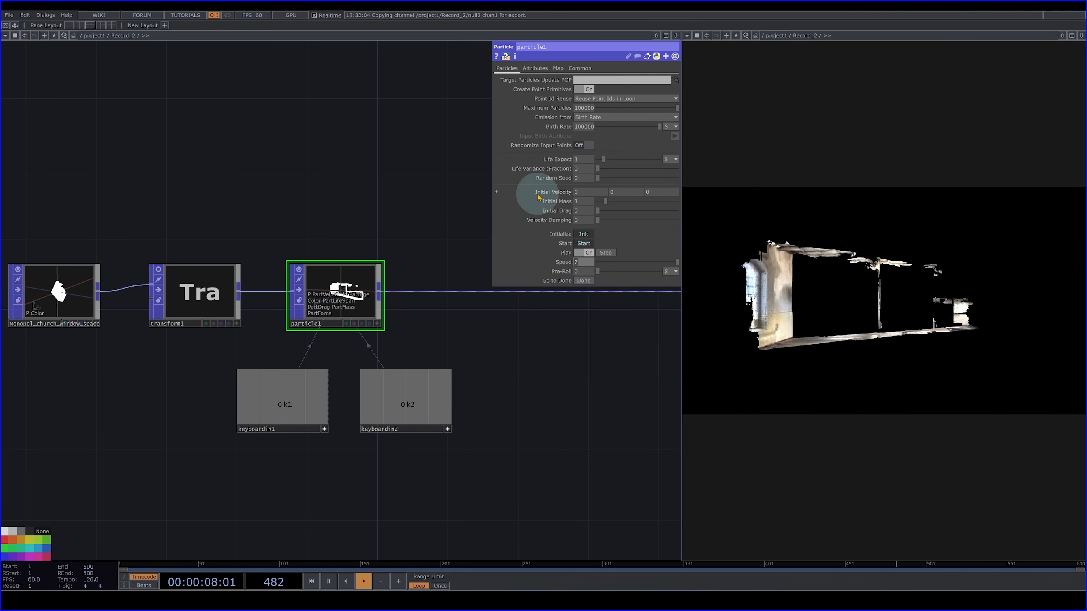
pyautogui.write('4')
pyautogui.click(413, 152)
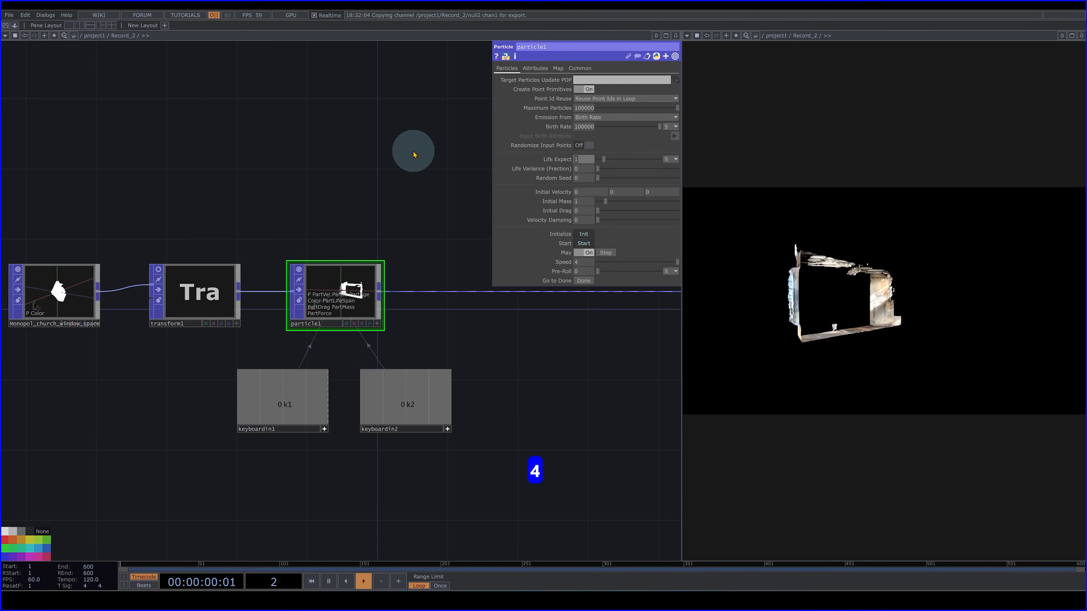
pyautogui.write('2')
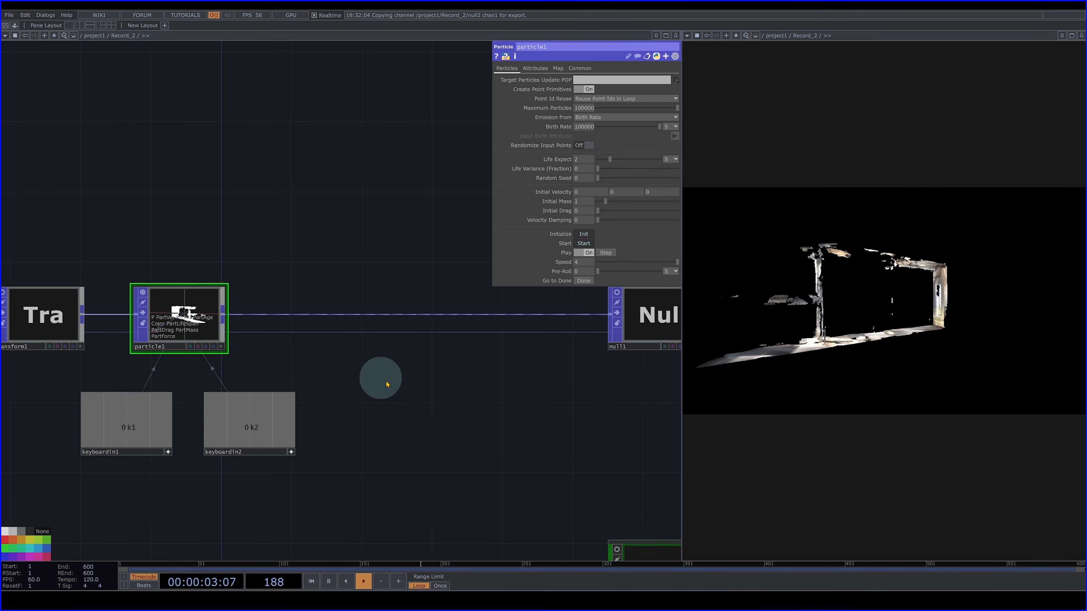
# - Insert a Line Break POP between particle1 and null1 and check the rendered lines in an enlarged view
pyautogui.rightClick(334, 317)
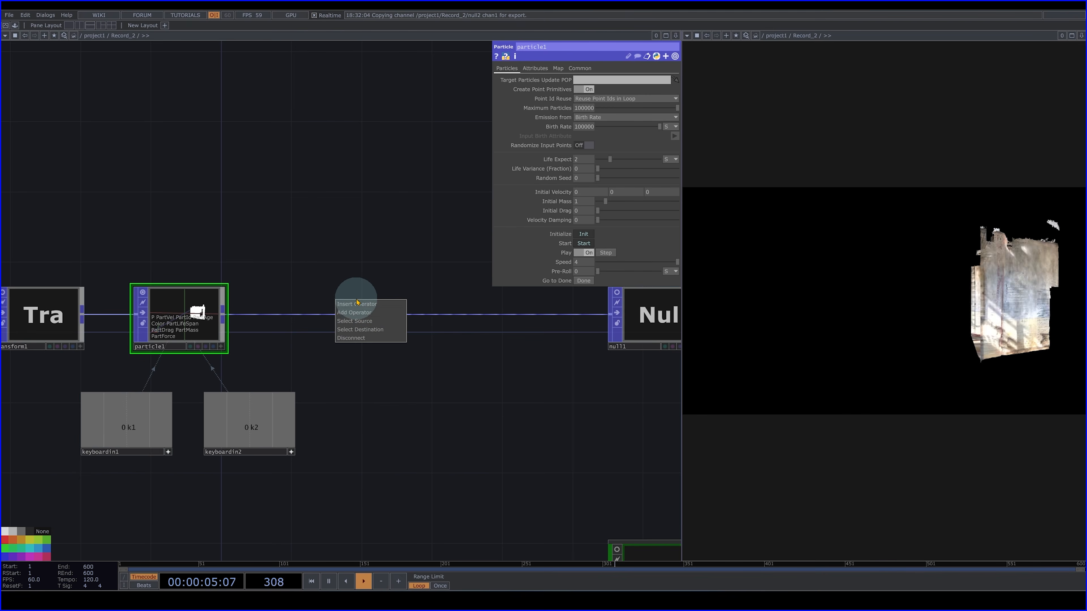
pyautogui.click(350, 305)
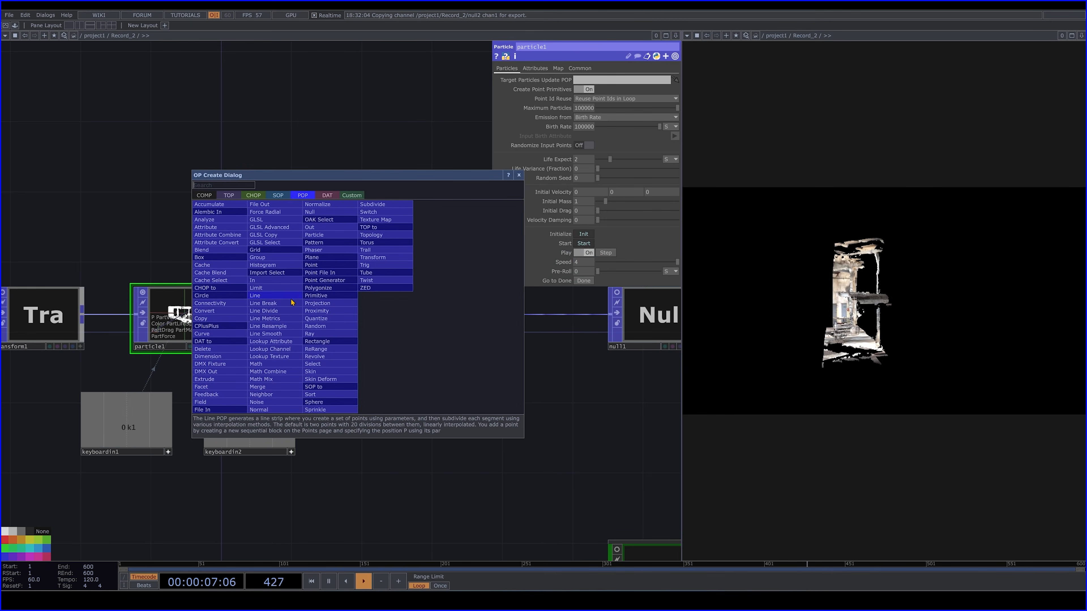
pyautogui.click(268, 305)
pyautogui.click(376, 321)
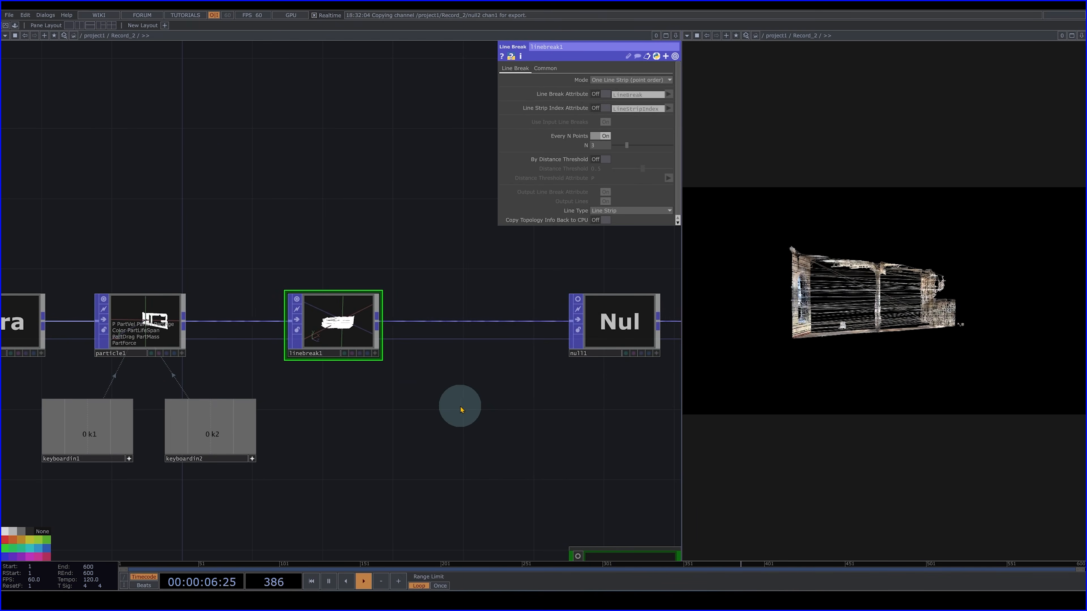
pyautogui.click(1073, 36)
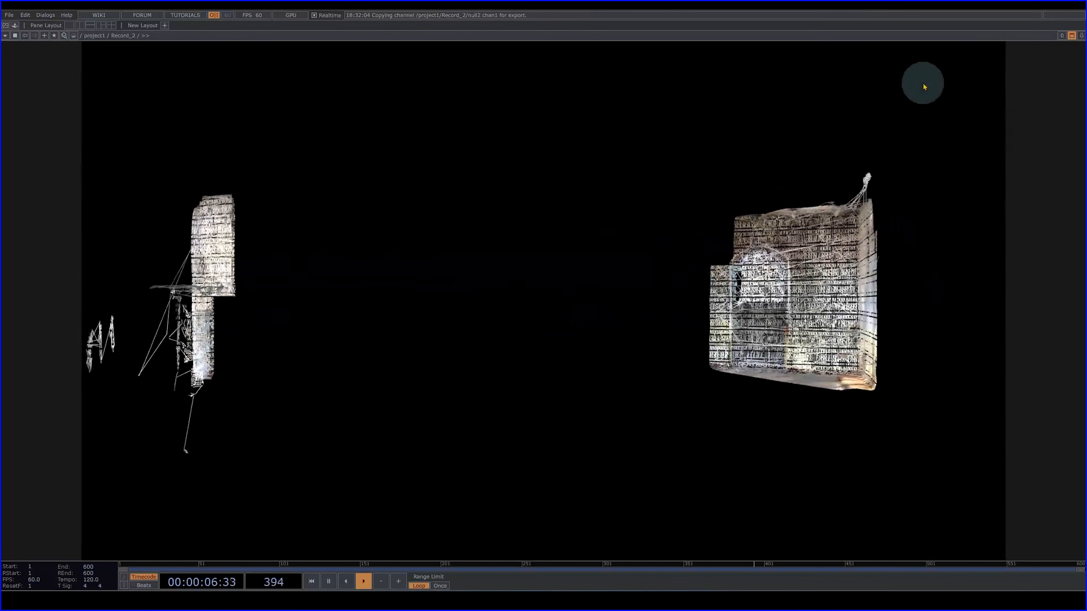
pyautogui.click(1071, 36)
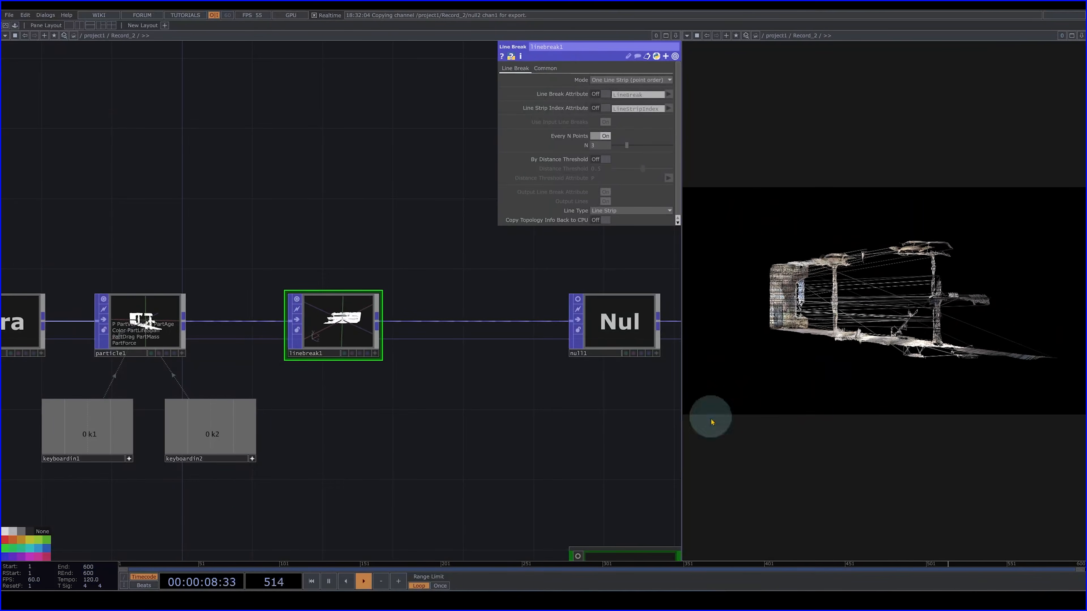
# - Move the Constant_Running_Speed component and null2 up closer beneath null1
pyautogui.scroll(-5, 468, 439)
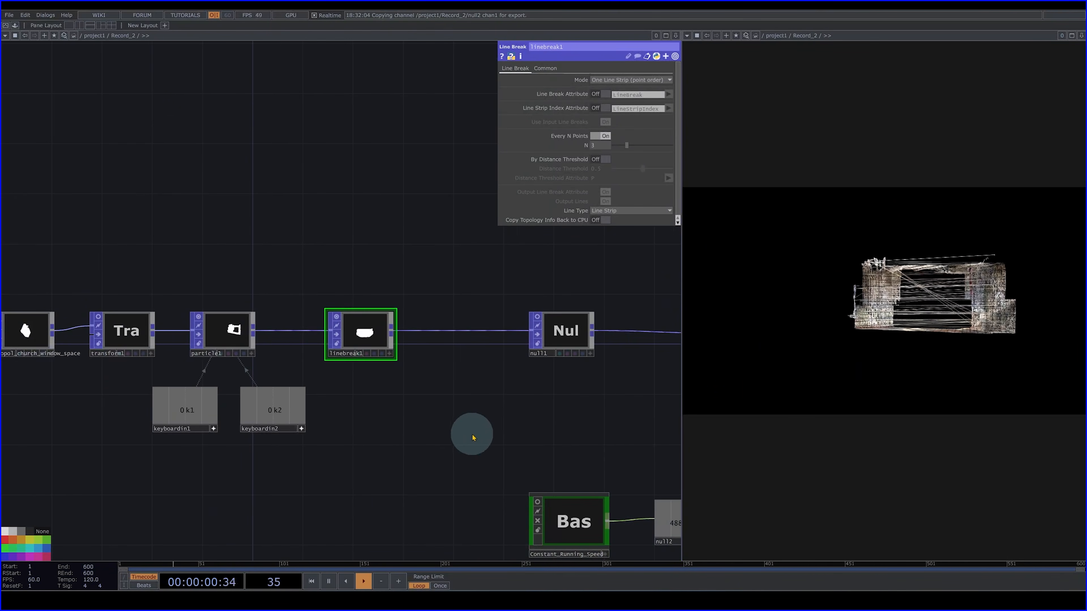
pyautogui.scroll(-4, 597, 458)
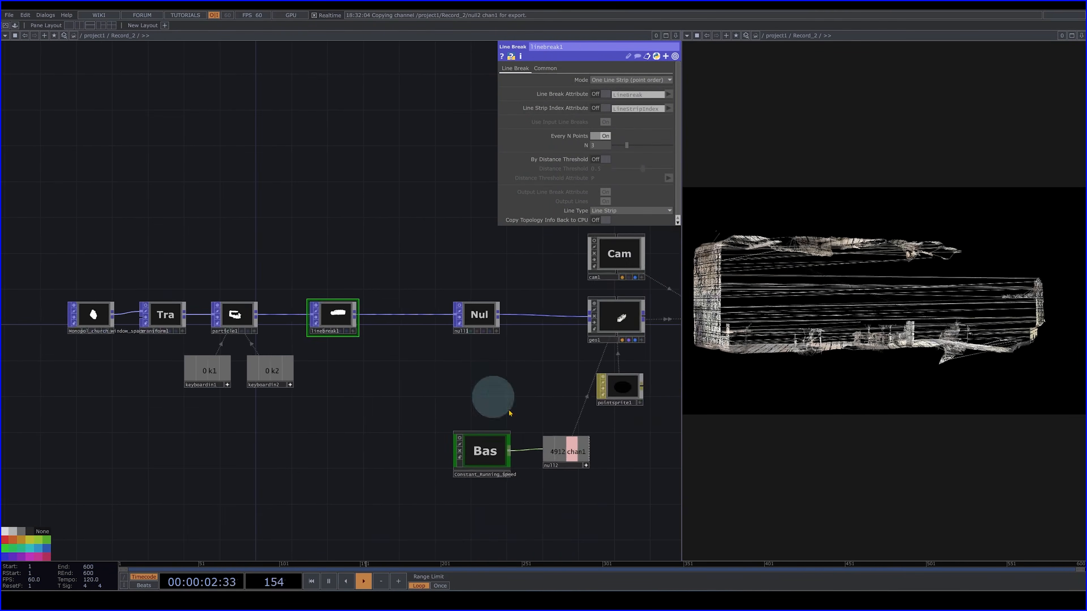
pyautogui.moveTo(606, 512); pyautogui.dragTo(471, 438, button='right')
pyautogui.moveTo(492, 458); pyautogui.dragTo(466, 387)
pyautogui.moveTo(517, 465); pyautogui.dragTo(543, 429)
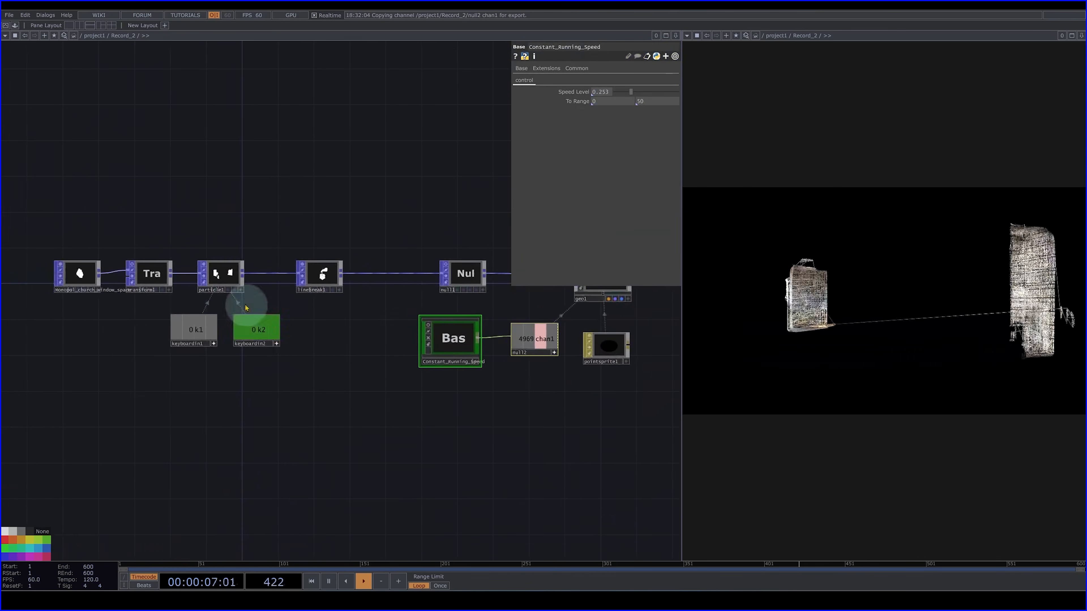
# - Branch the output of particle1 into a new Null POP placed below the Constant_Running_Speed component
pyautogui.click(244, 273)
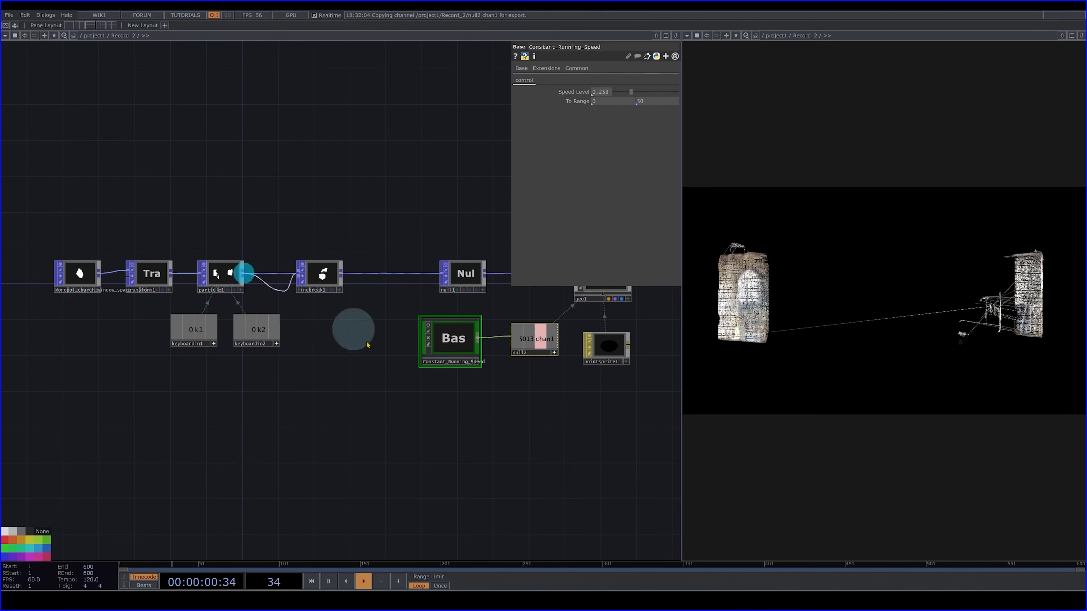
pyautogui.click(443, 466)
pyautogui.write('nu')
pyautogui.click(412, 364)
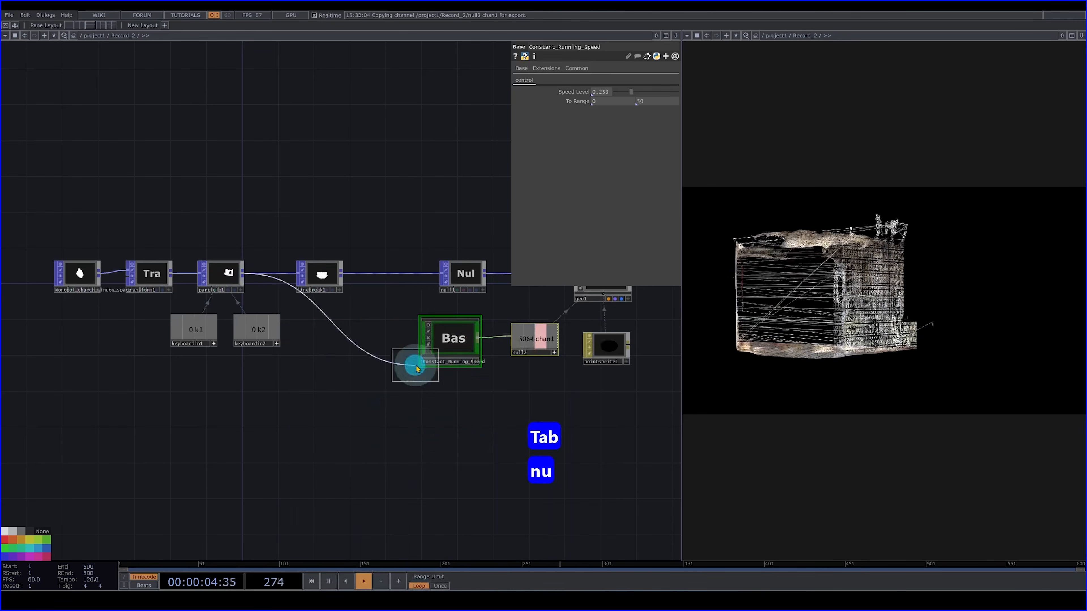
pyautogui.click(461, 437)
pyautogui.moveTo(508, 495); pyautogui.dragTo(441, 418)
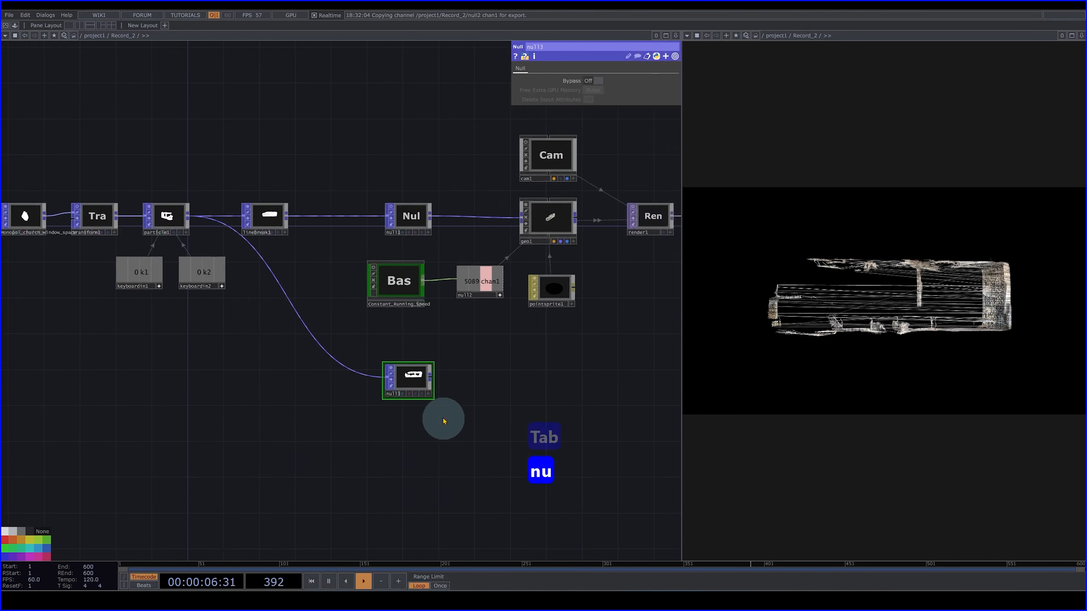
# - Duplicate geo1 as geo2 below pointsprite1, feed it from null3 instead of null1, and check the enlarged render
pyautogui.scroll(3, 441, 403)
pyautogui.click(594, 141)
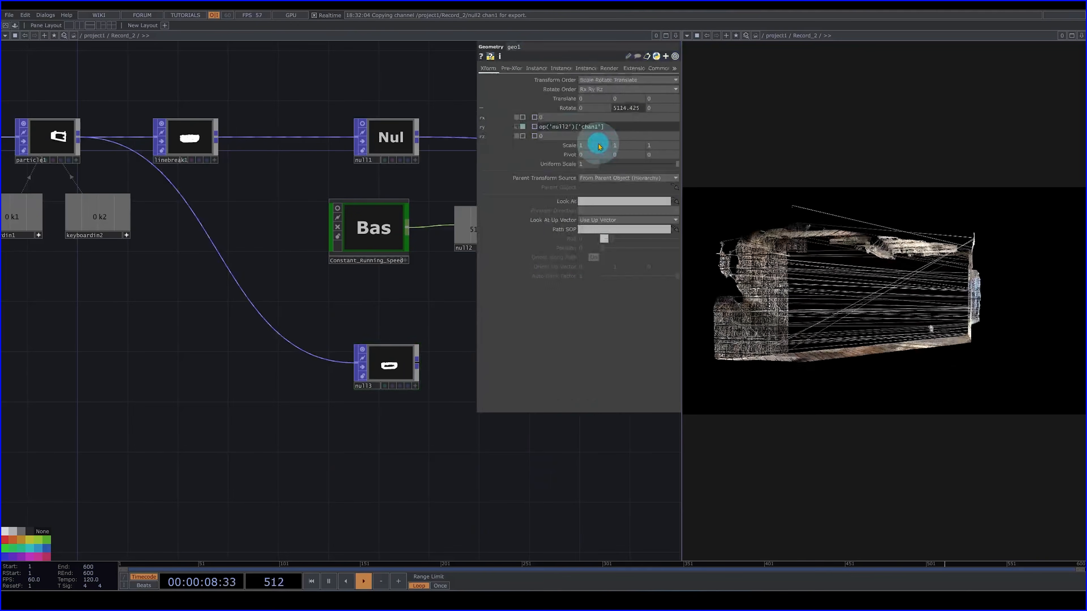
pyautogui.moveTo(384, 327); pyautogui.dragTo(271, 321)
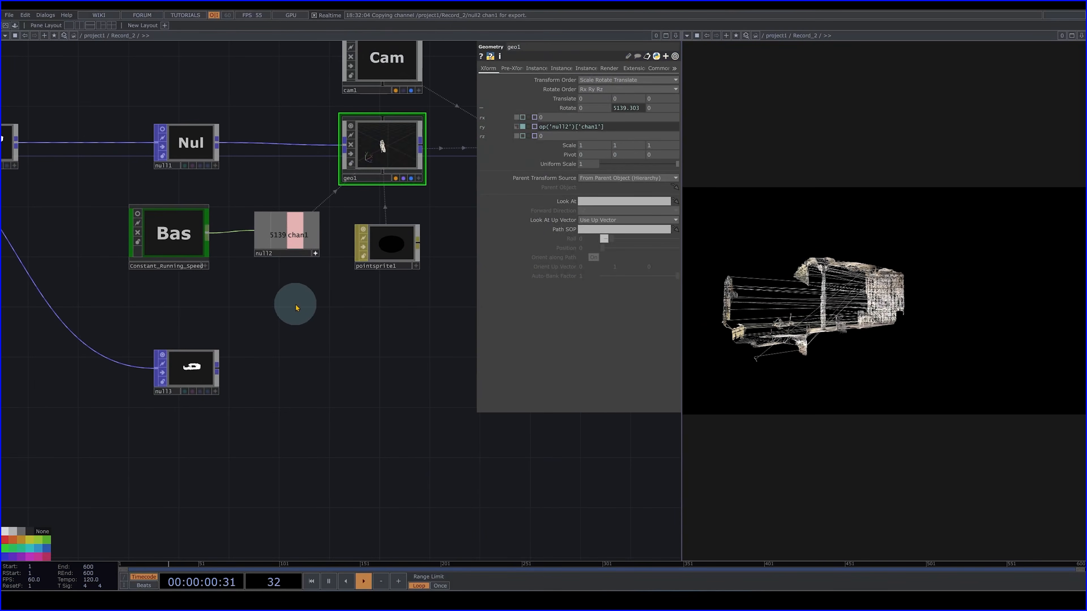
pyautogui.hotkey('ctrl', 'c')
pyautogui.hotkey('ctrl', 'v')
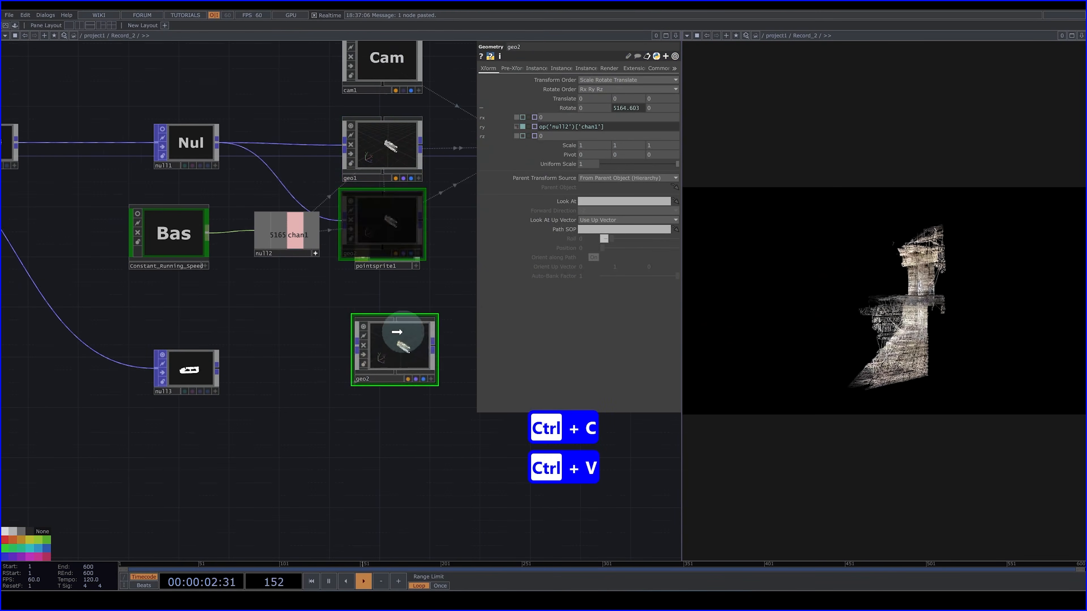
pyautogui.click(396, 347)
pyautogui.moveTo(217, 373); pyautogui.dragTo(303, 326)
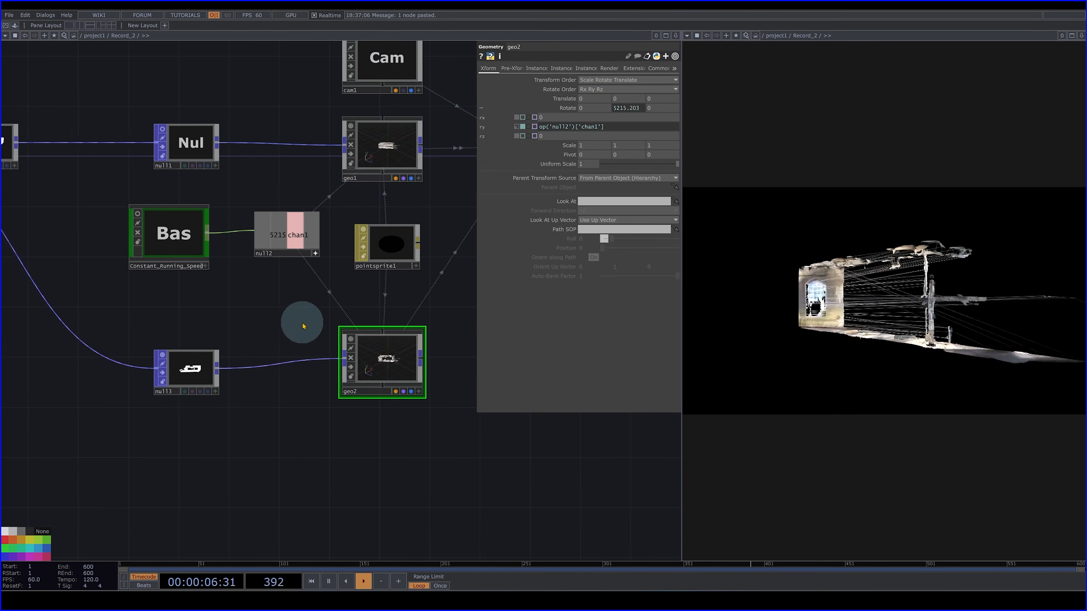
pyautogui.moveTo(381, 355); pyautogui.dragTo(383, 368)
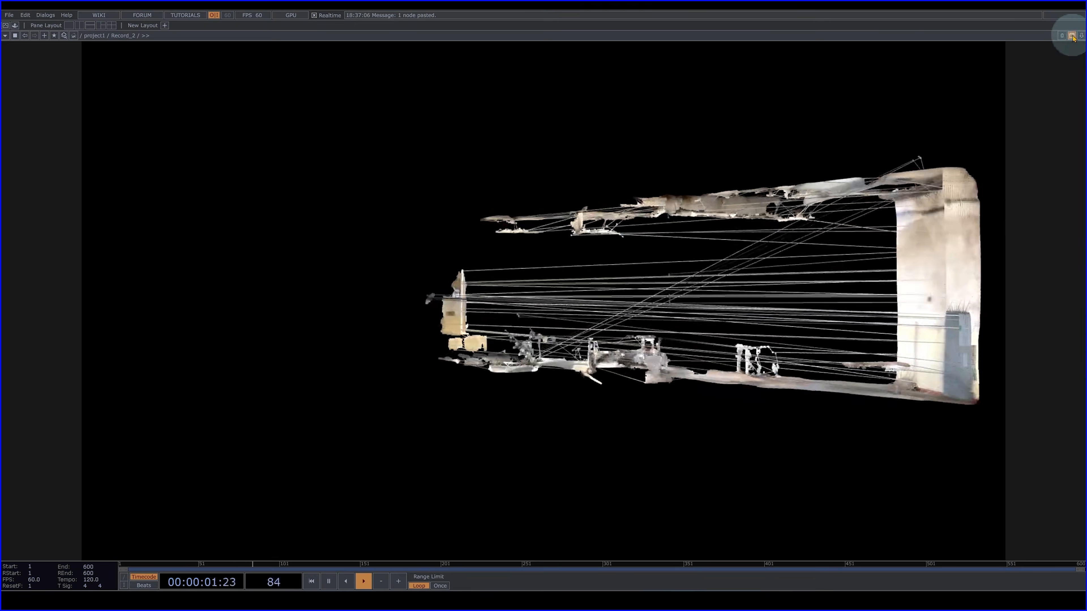
pyautogui.click(1071, 36)
# - Duplicate pointsprite1 as pointsprite2, place it below geo2 and assign it as geo2's material
pyautogui.moveTo(411, 274); pyautogui.dragTo(343, 224)
pyautogui.click(340, 198)
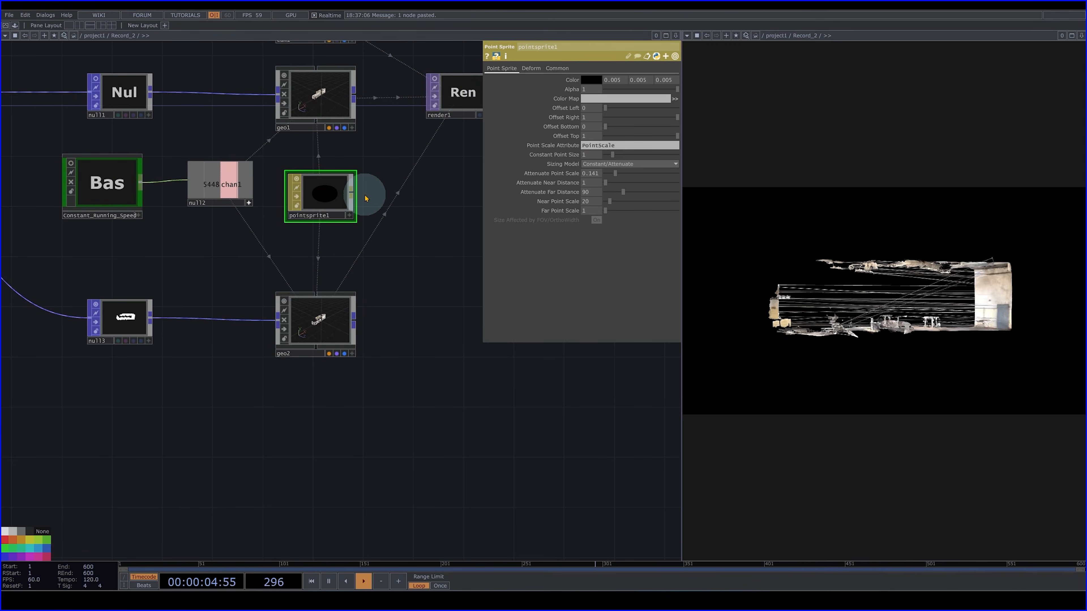
pyautogui.hotkey('ctrl', 'c')
pyautogui.hotkey('ctrl', 'v')
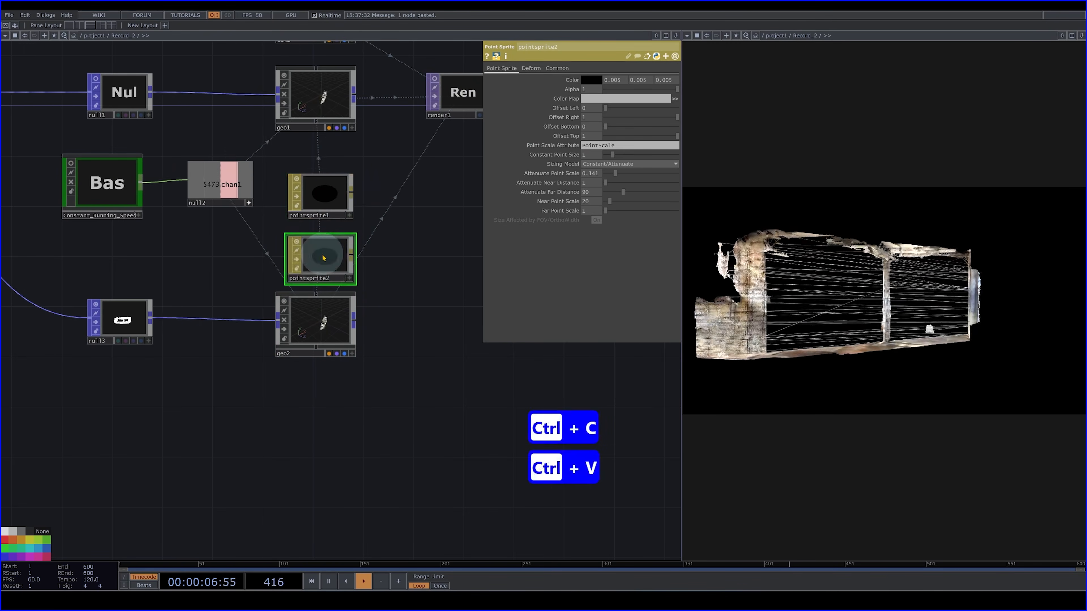
pyautogui.click(319, 405)
pyautogui.moveTo(319, 407); pyautogui.dragTo(332, 330)
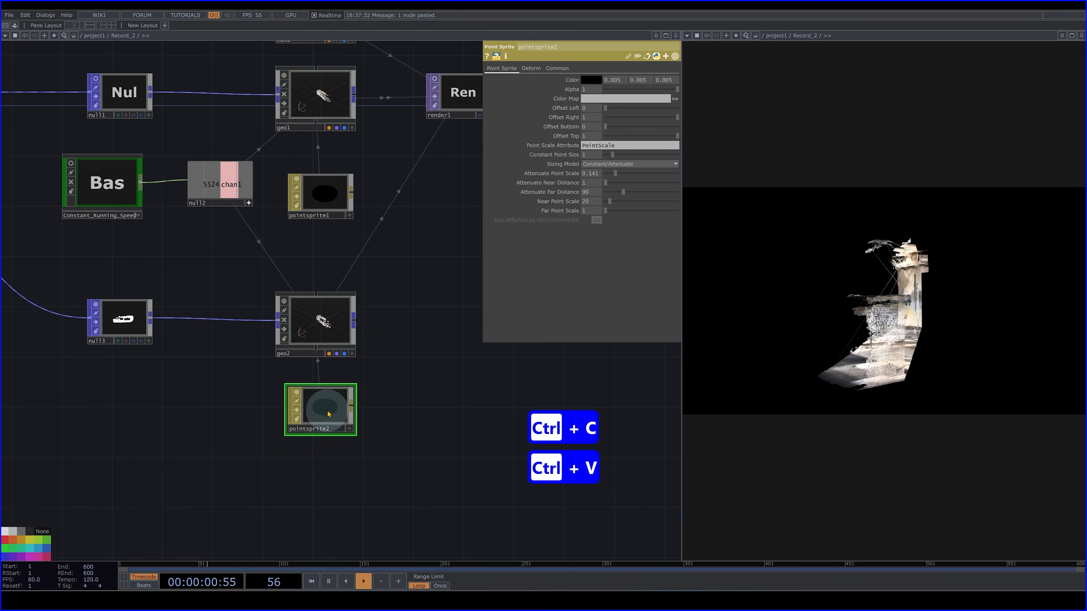
# - Set pointsprite2's Attenuate Point Scale to 0.282 and reduce its Attenuate Far Distance
pyautogui.click(620, 165)
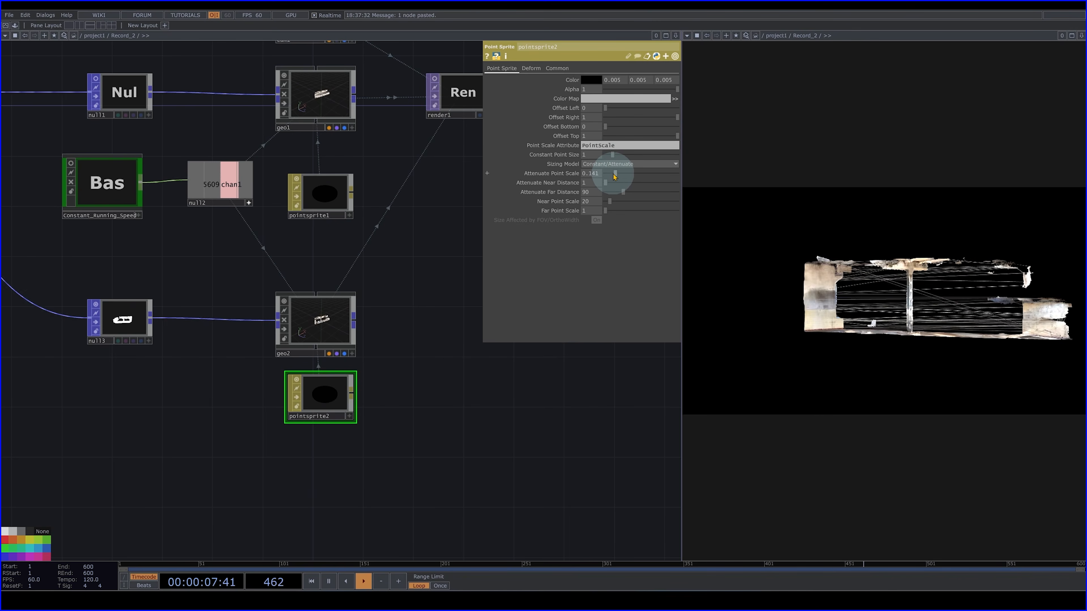
pyautogui.moveTo(643, 182)
pyautogui.mouseDown()
pyautogui.moveTo(619, 183)
pyautogui.moveTo(656, 191)
pyautogui.mouseUp()
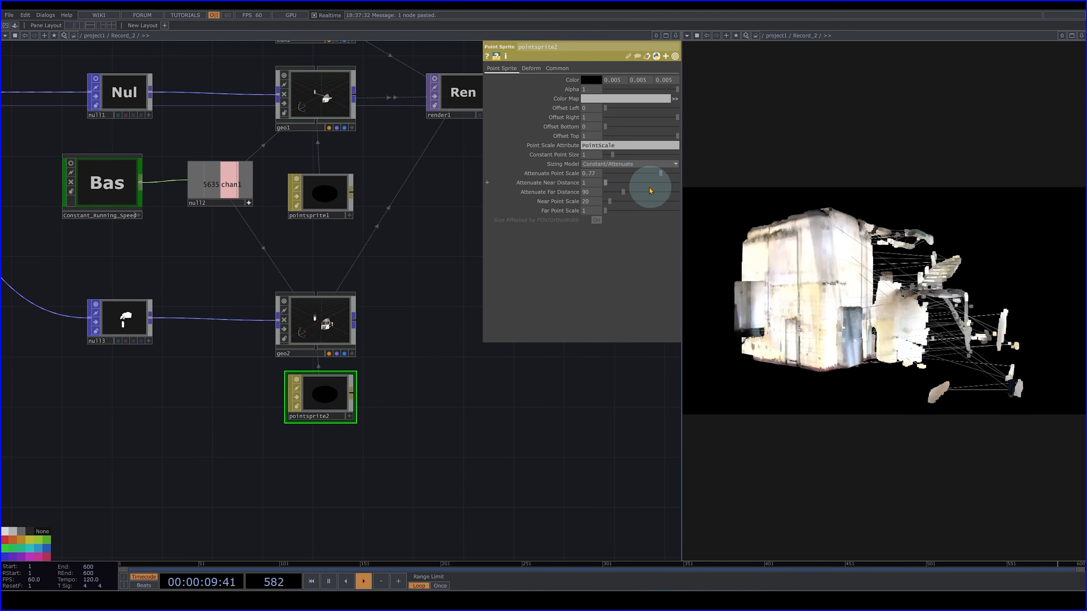
pyautogui.moveTo(610, 196); pyautogui.dragTo(622, 203)
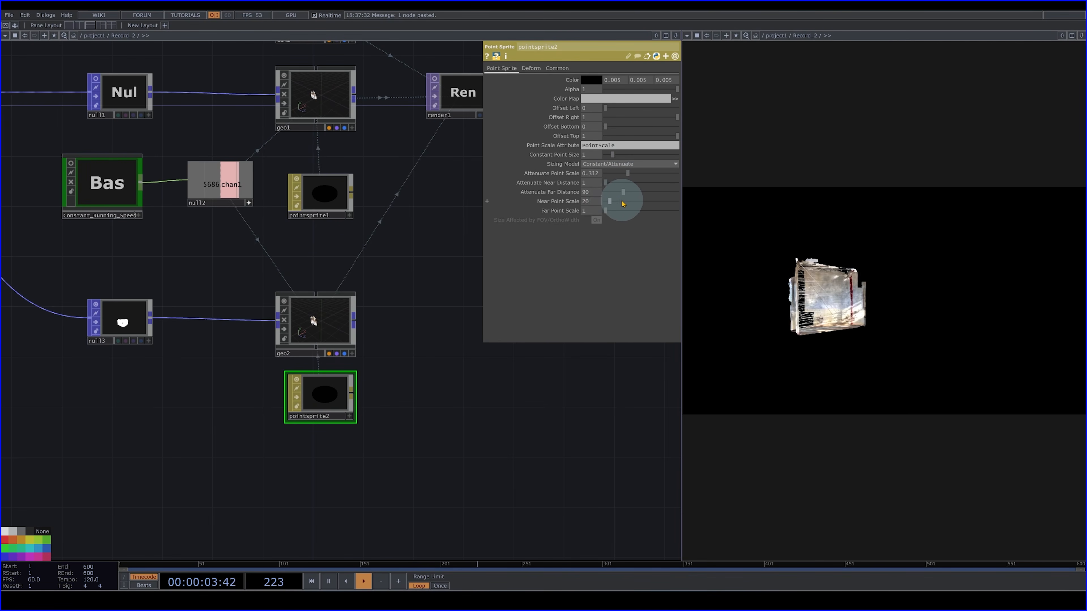
pyautogui.moveTo(644, 206); pyautogui.dragTo(618, 196)
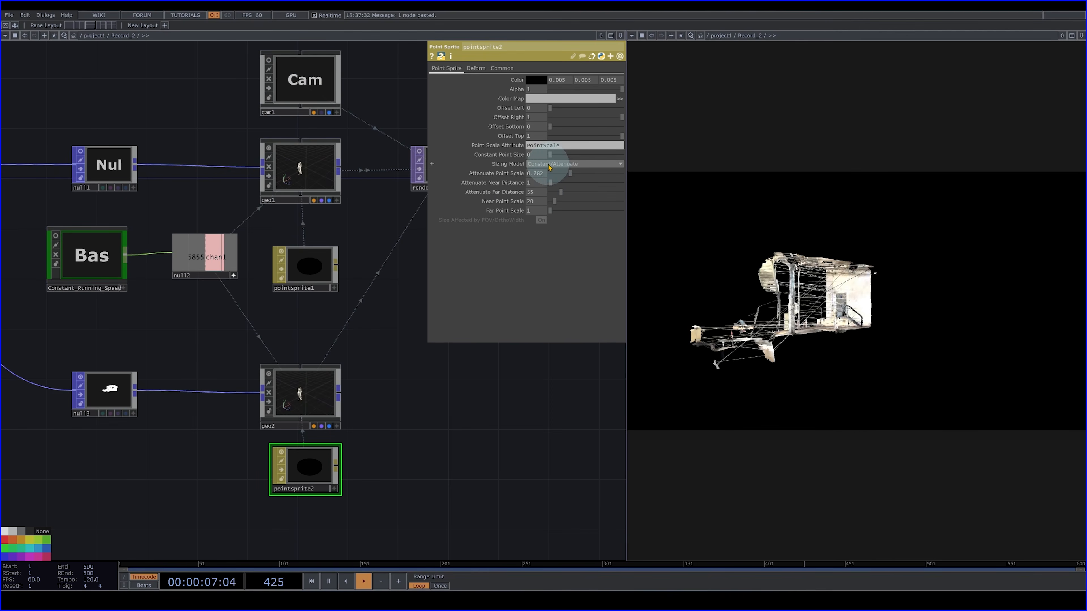
pyautogui.moveTo(548, 165)
pyautogui.mouseDown()
pyautogui.moveTo(561, 172)
pyautogui.moveTo(539, 175)
pyautogui.moveTo(555, 178)
pyautogui.mouseUp()
# - Move pointsprite1 slightly lower beneath geo1 and add a Line MAT beside it
pyautogui.click(325, 279)
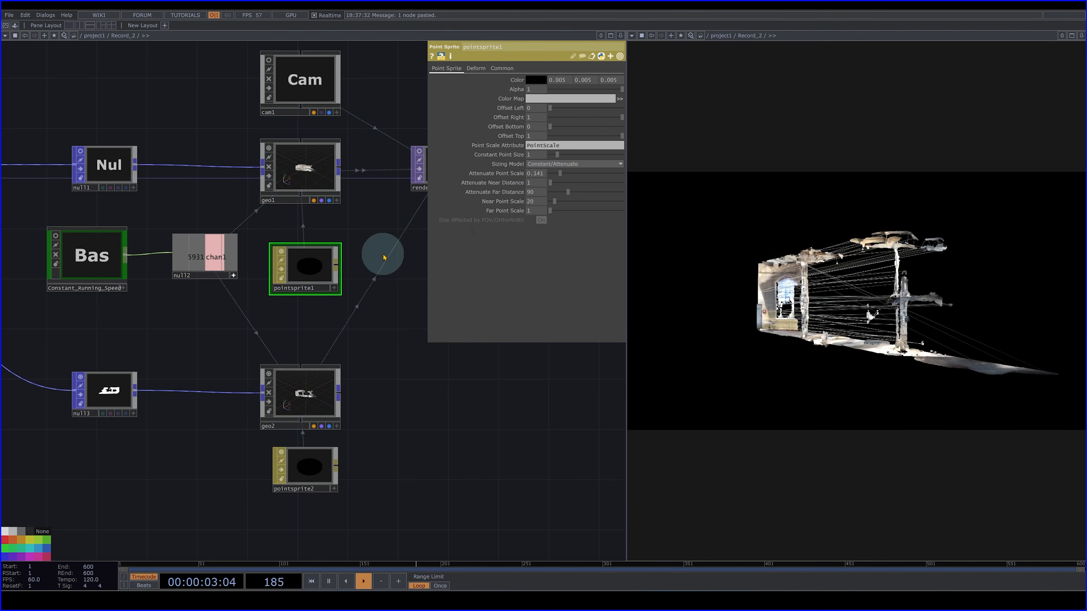
pyautogui.moveTo(378, 305); pyautogui.dragTo(370, 229)
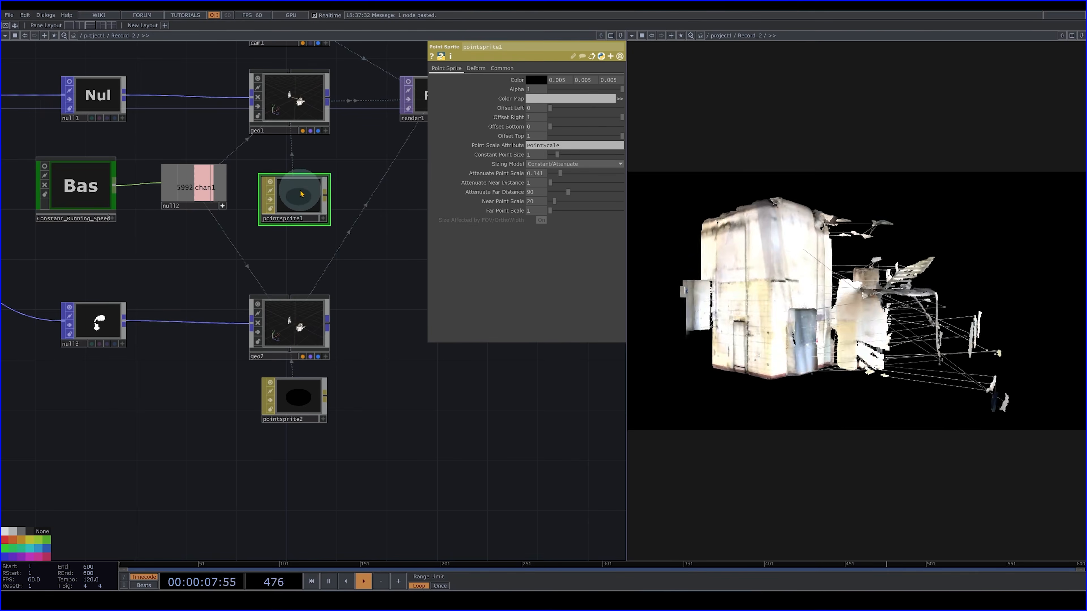
pyautogui.moveTo(297, 210); pyautogui.dragTo(297, 222)
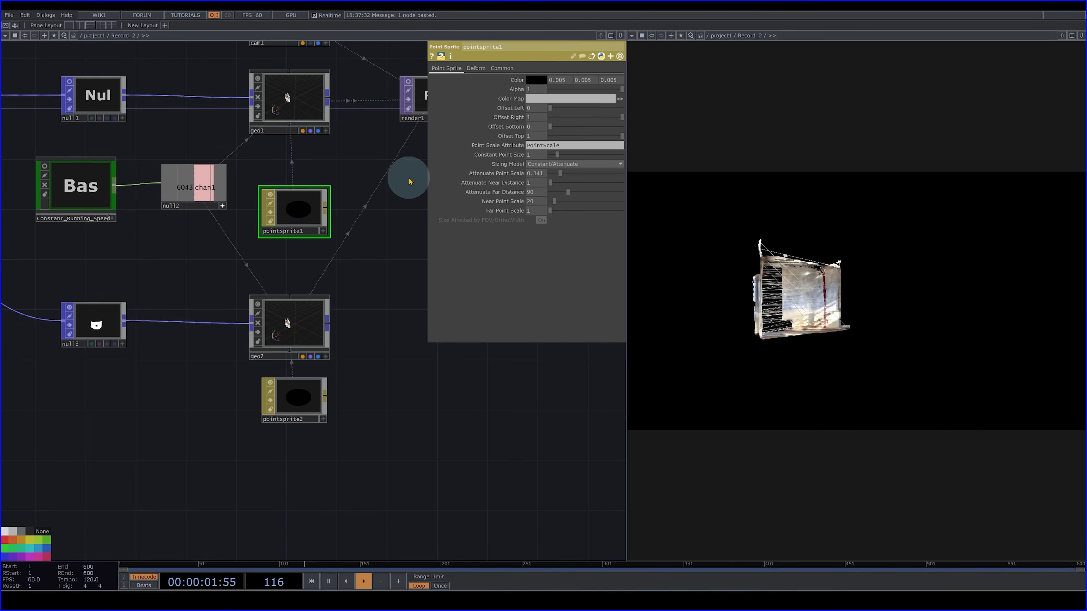
pyautogui.press('Tab')
pyautogui.write('li')
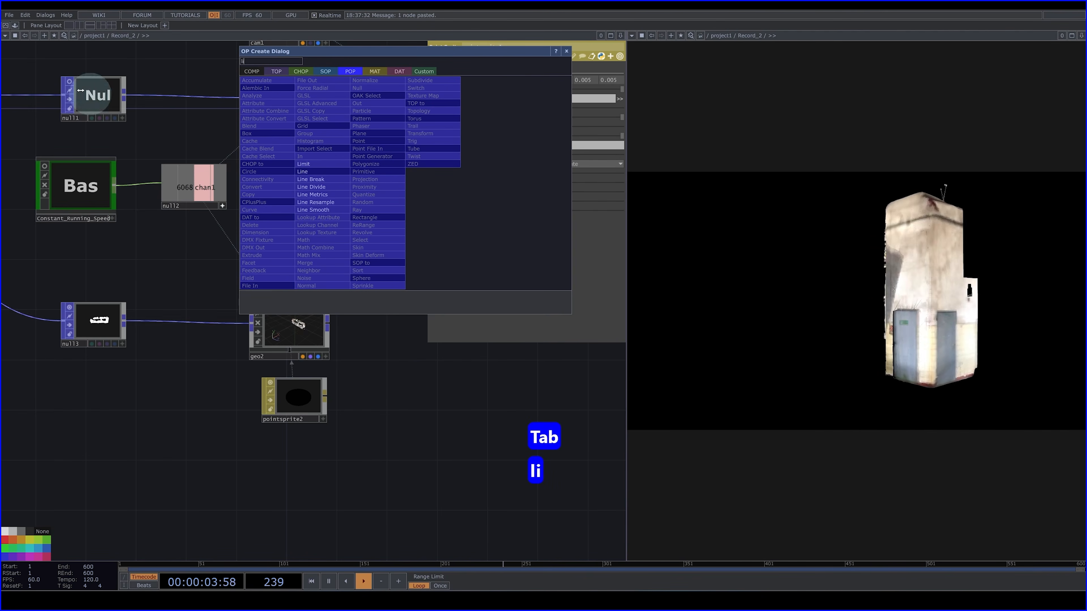
pyautogui.click(374, 71)
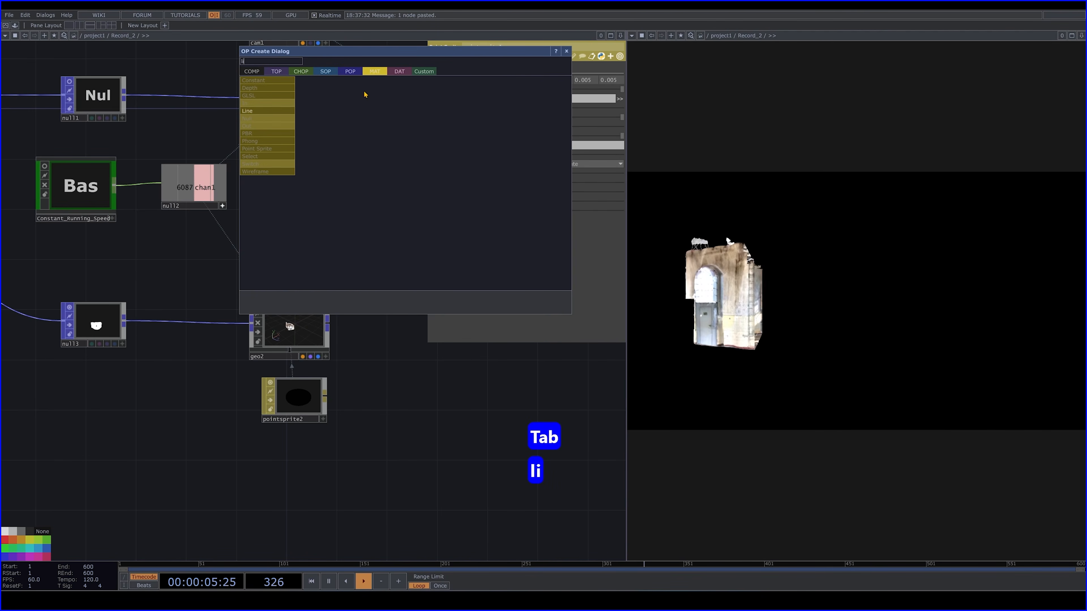
pyautogui.click(263, 112)
pyautogui.click(384, 213)
# - Assign line1 as geo1's material
pyautogui.moveTo(283, 264); pyautogui.dragTo(194, 264)
pyautogui.moveTo(290, 210); pyautogui.dragTo(216, 113)
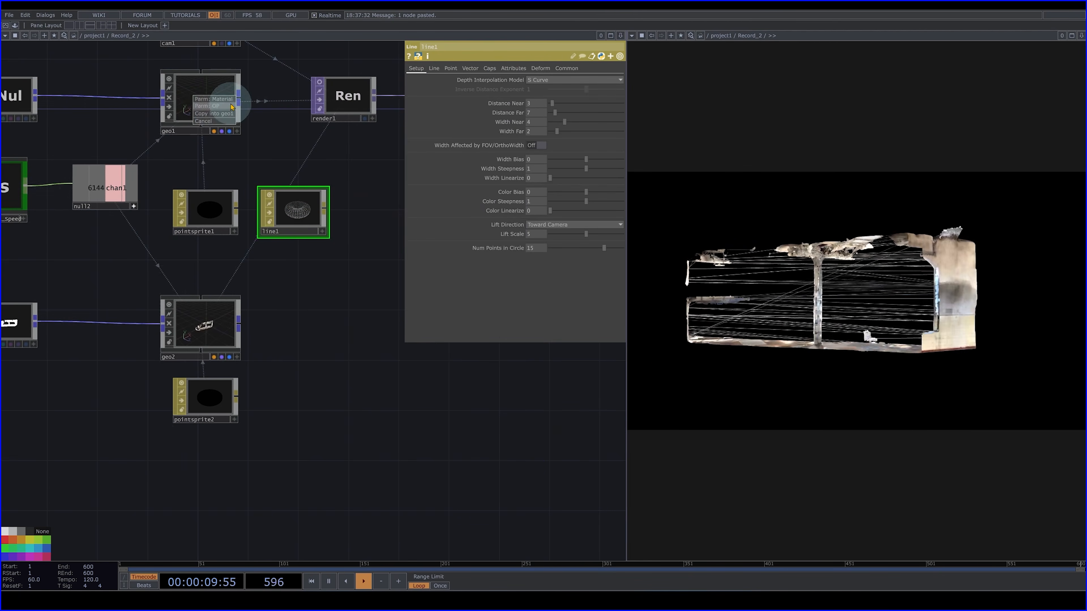
pyautogui.click(224, 101)
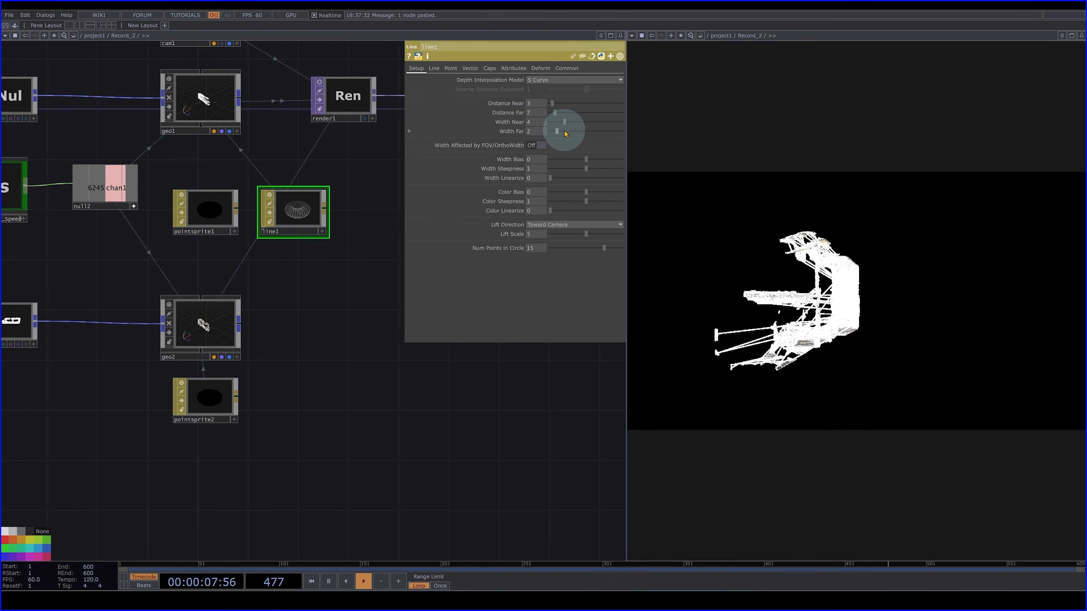
# - Set line1's Width Near to 0, Width Far to 0.1, Distance Far to 0.5 and Line Joint Type to Miter
pyautogui.moveTo(564, 122)
pyautogui.mouseDown()
pyautogui.moveTo(497, 122)
pyautogui.moveTo(557, 115)
pyautogui.mouseUp()
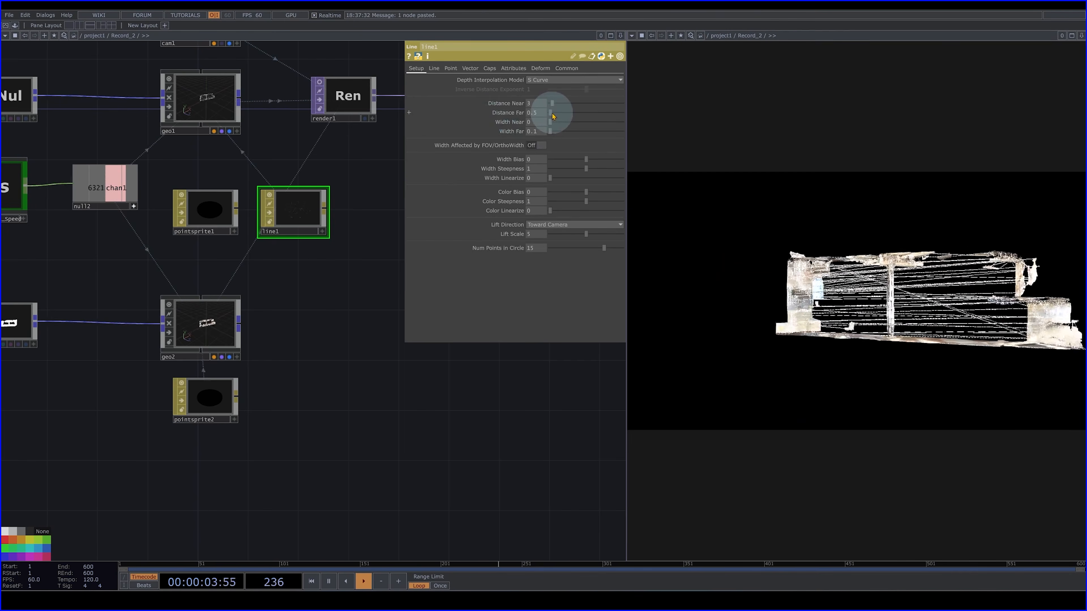
pyautogui.click(433, 69)
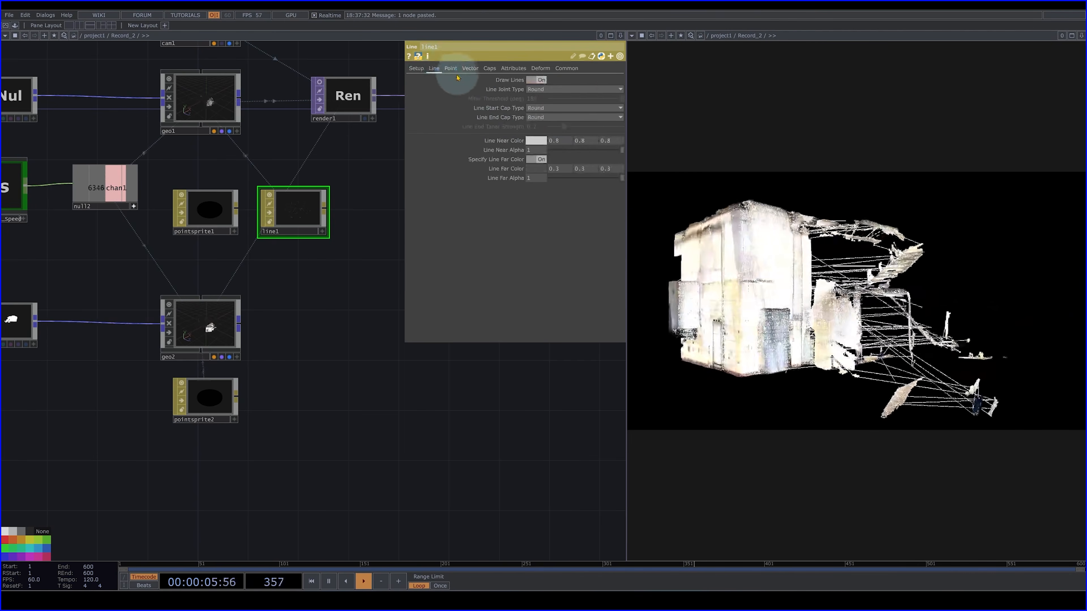
pyautogui.click(618, 90)
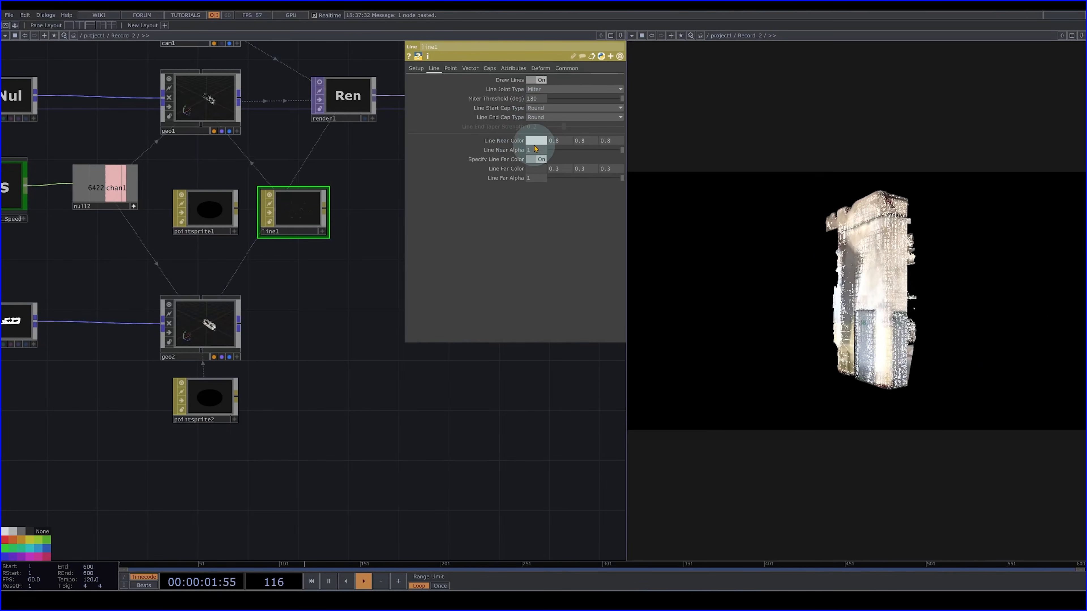
# - Set line1's Line Near Color to blue (0, 0.18431, 1) and its Line Far Color to dark grey at 0.104
pyautogui.click(535, 141)
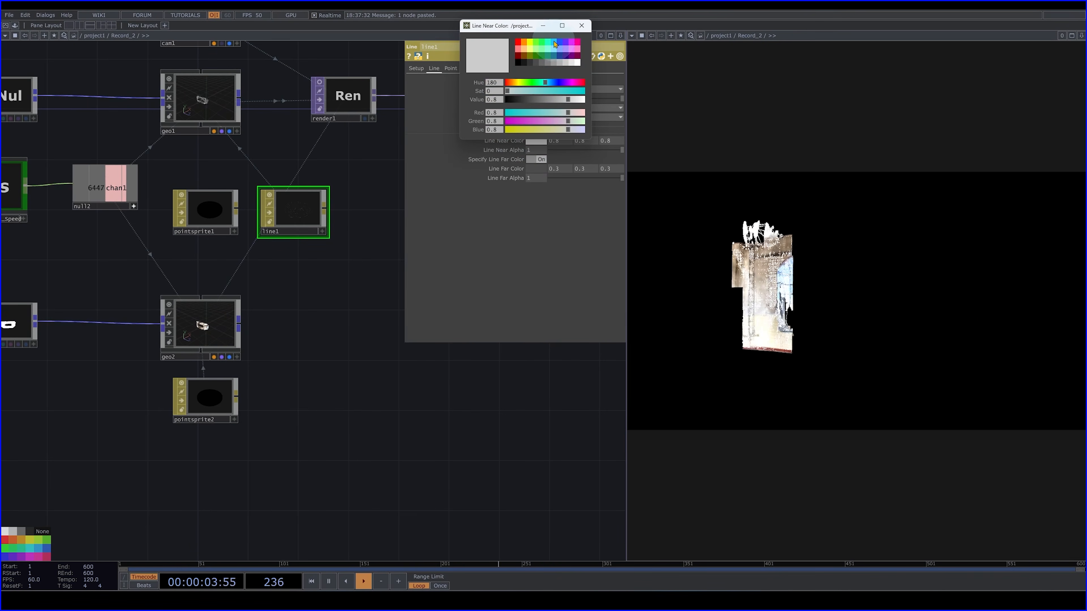
pyautogui.click(562, 47)
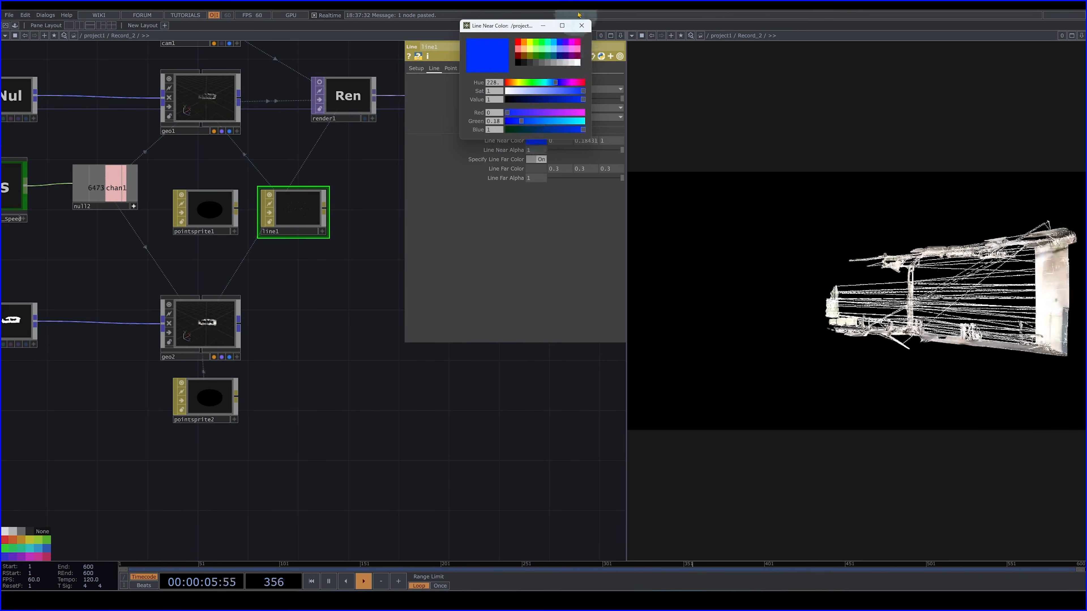
pyautogui.click(581, 26)
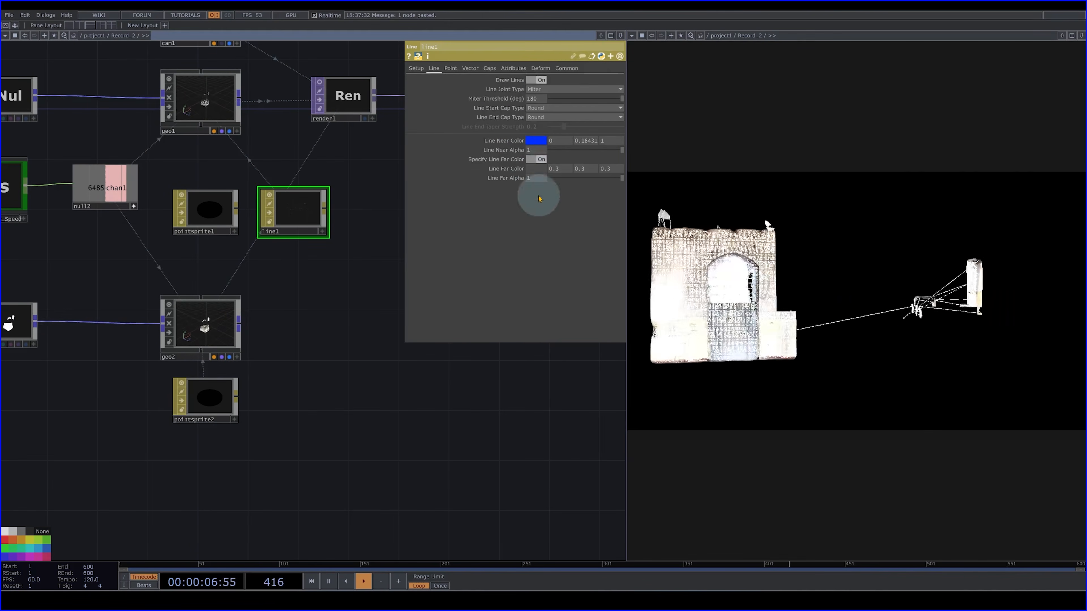
pyautogui.click(537, 169)
pyautogui.moveTo(534, 102); pyautogui.dragTo(520, 109)
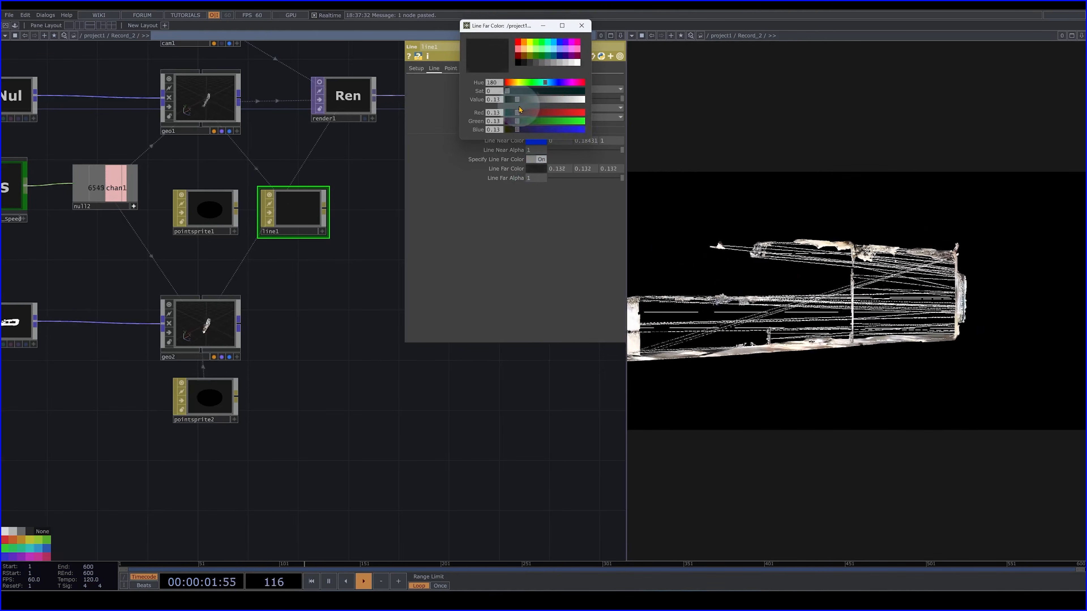
pyautogui.click(610, 53)
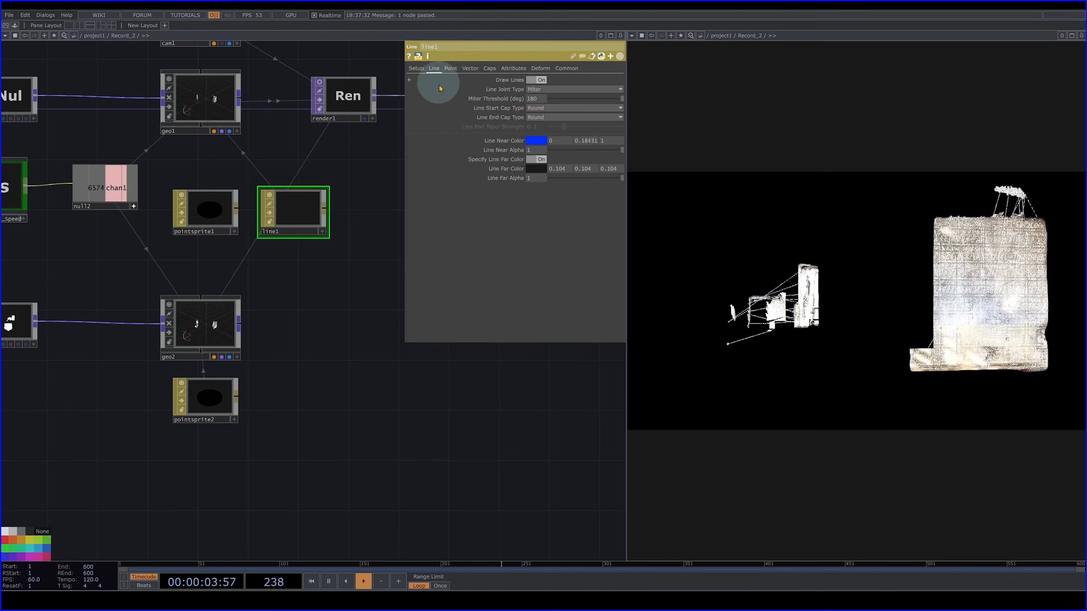
# - Adjust line1's depth settings to Distance Near 11.2, Distance Far 17.1 and Width Near 0.8
pyautogui.click(415, 68)
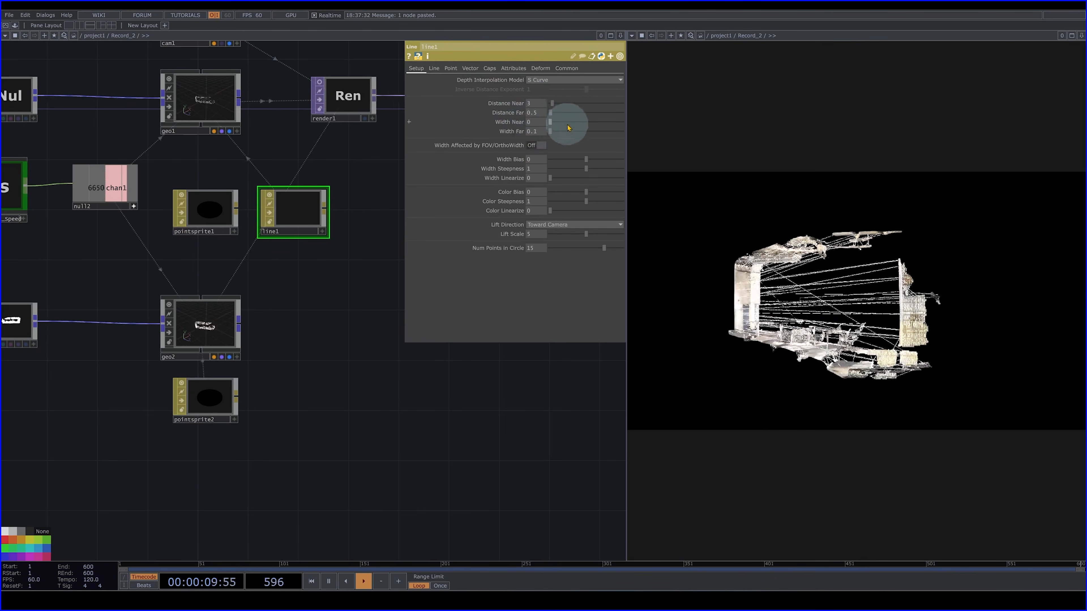
pyautogui.moveTo(551, 117)
pyautogui.mouseDown()
pyautogui.moveTo(572, 114)
pyautogui.moveTo(564, 119)
pyautogui.mouseUp()
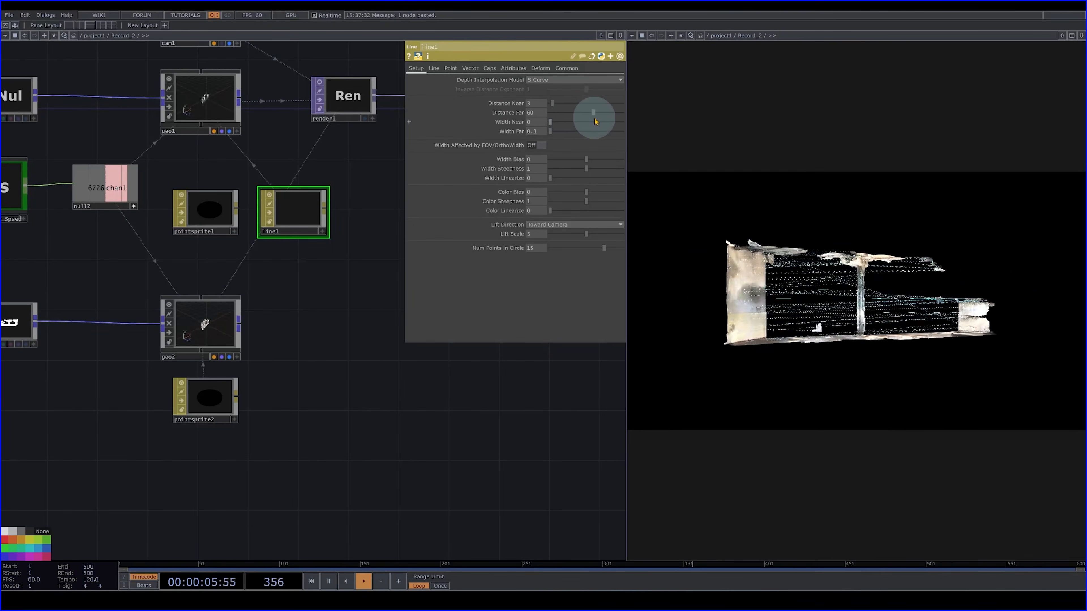
pyautogui.moveTo(595, 122); pyautogui.dragTo(556, 111)
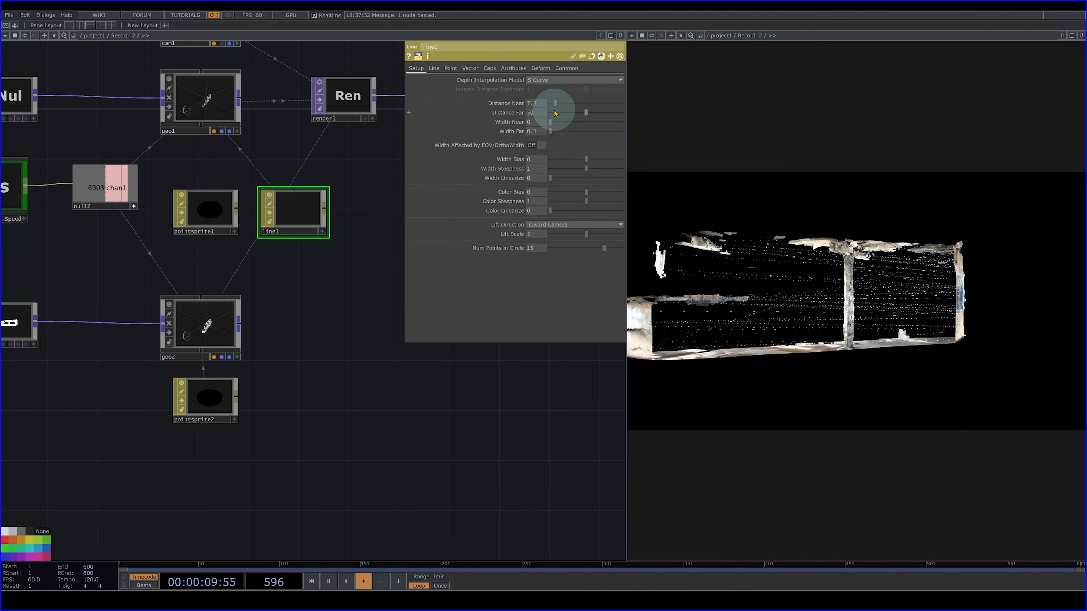
pyautogui.moveTo(561, 114); pyautogui.dragTo(553, 115)
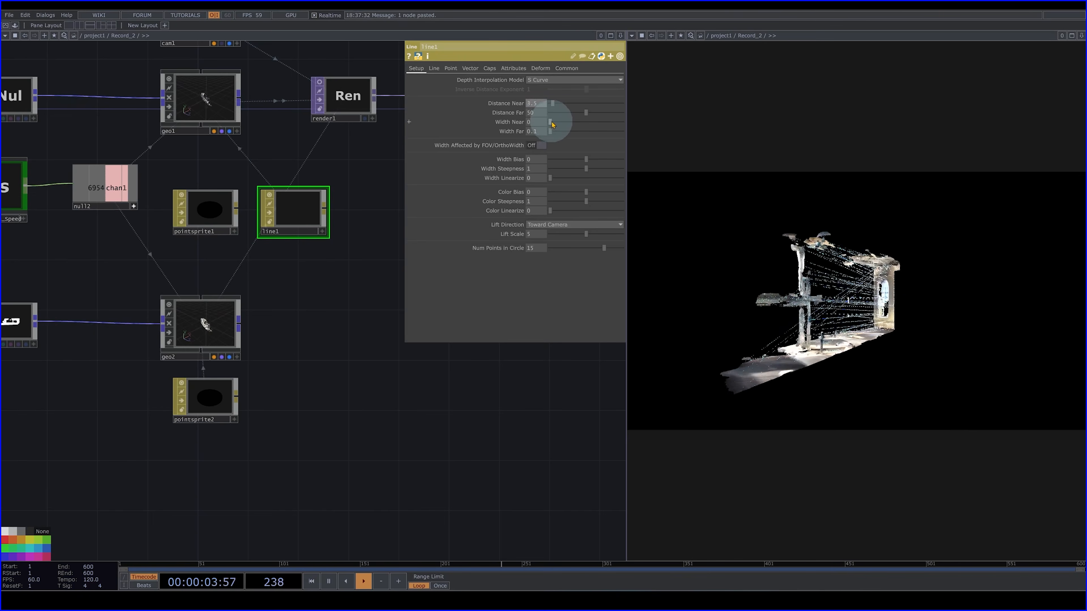
pyautogui.moveTo(557, 124); pyautogui.dragTo(556, 125)
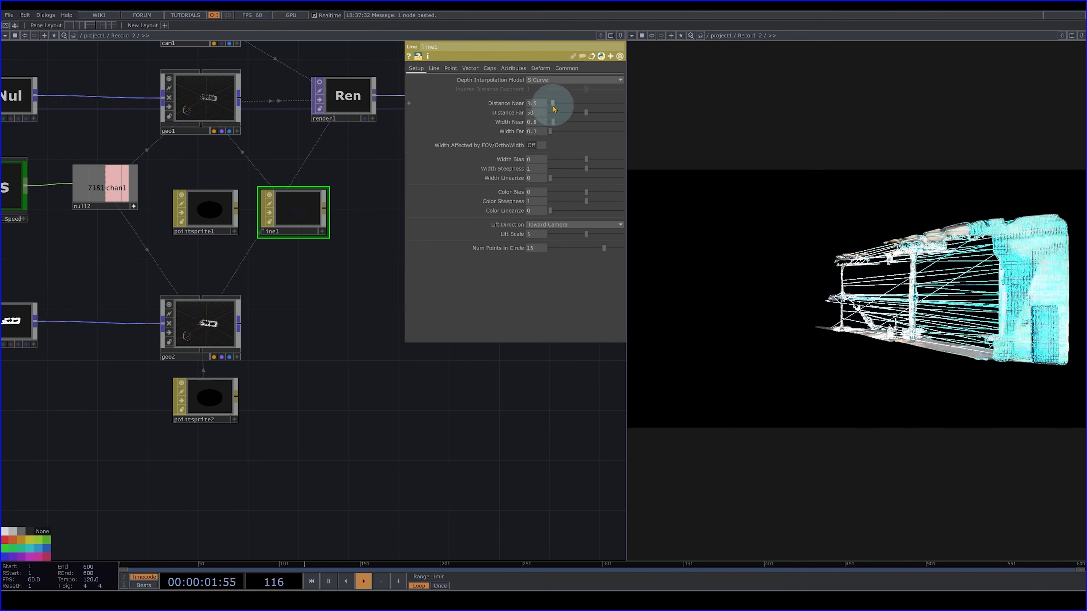
pyautogui.moveTo(584, 113)
pyautogui.mouseDown()
pyautogui.moveTo(572, 114)
pyautogui.moveTo(591, 119)
pyautogui.mouseUp()
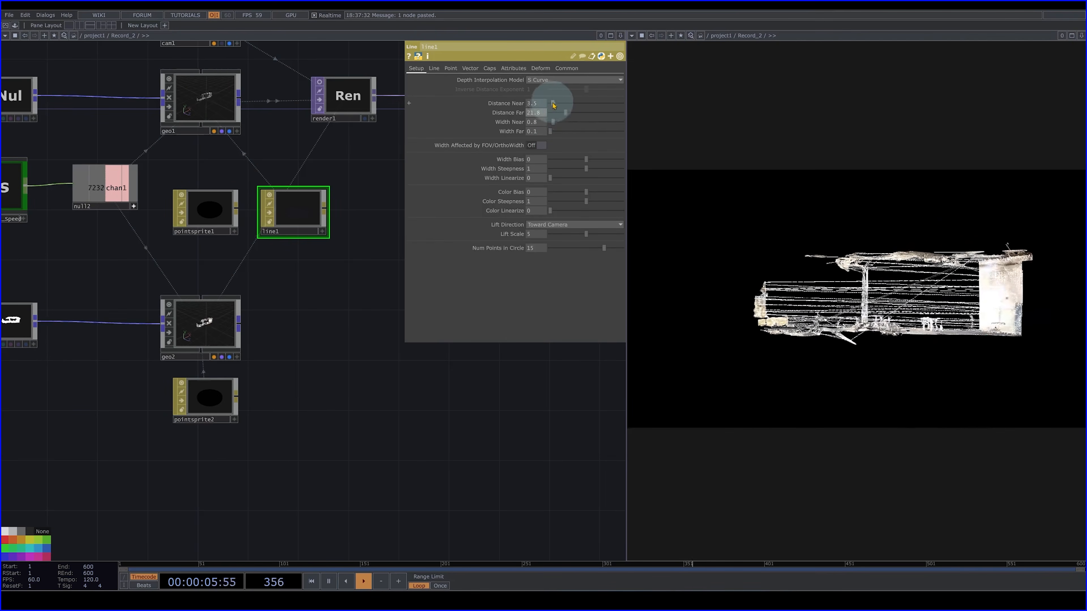
pyautogui.moveTo(575, 108); pyautogui.dragTo(560, 113)
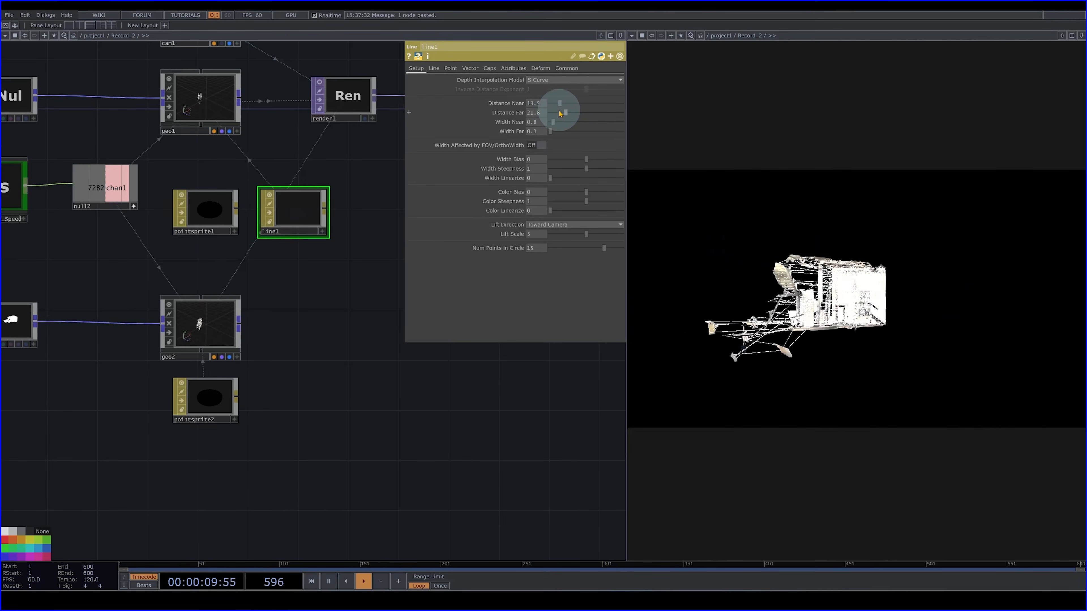
pyautogui.moveTo(563, 113); pyautogui.dragTo(562, 118)
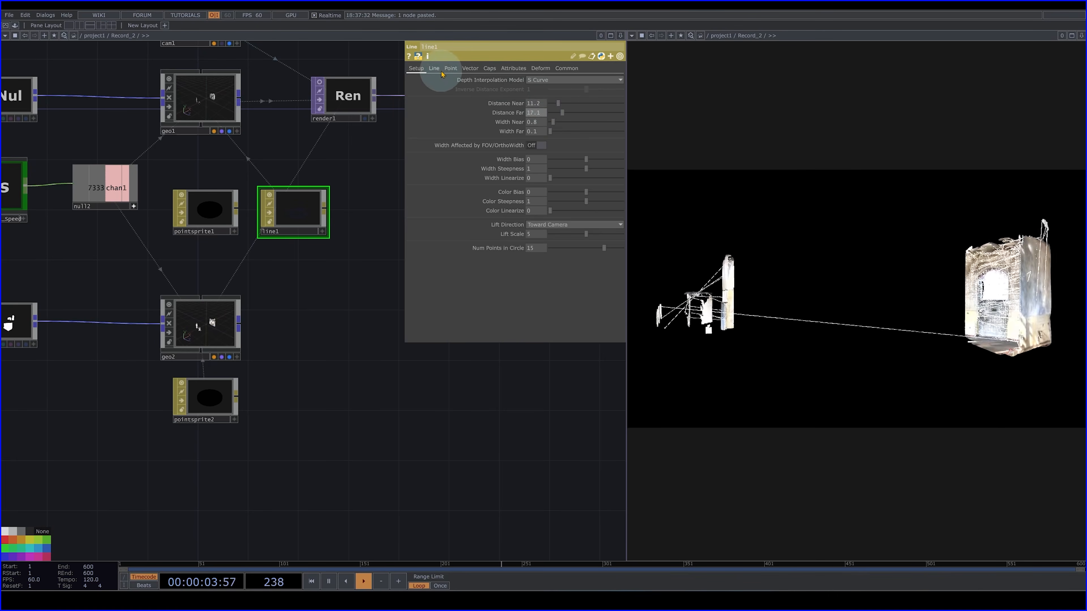
# - Darken line1's Line Far Color to 0.028 in all three channels
pyautogui.click(433, 69)
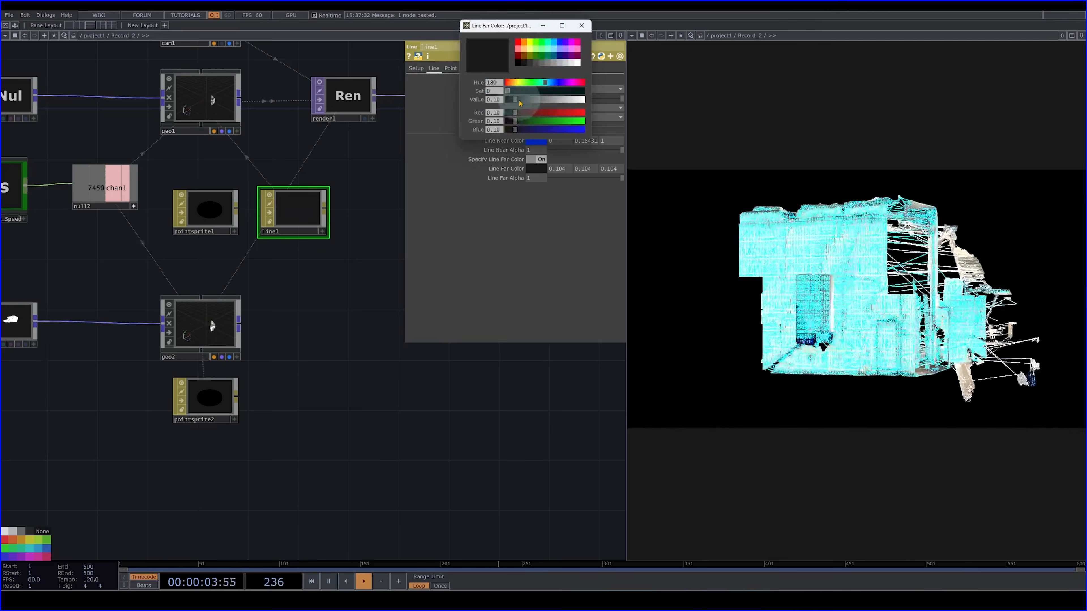
pyautogui.moveTo(519, 102); pyautogui.dragTo(510, 104)
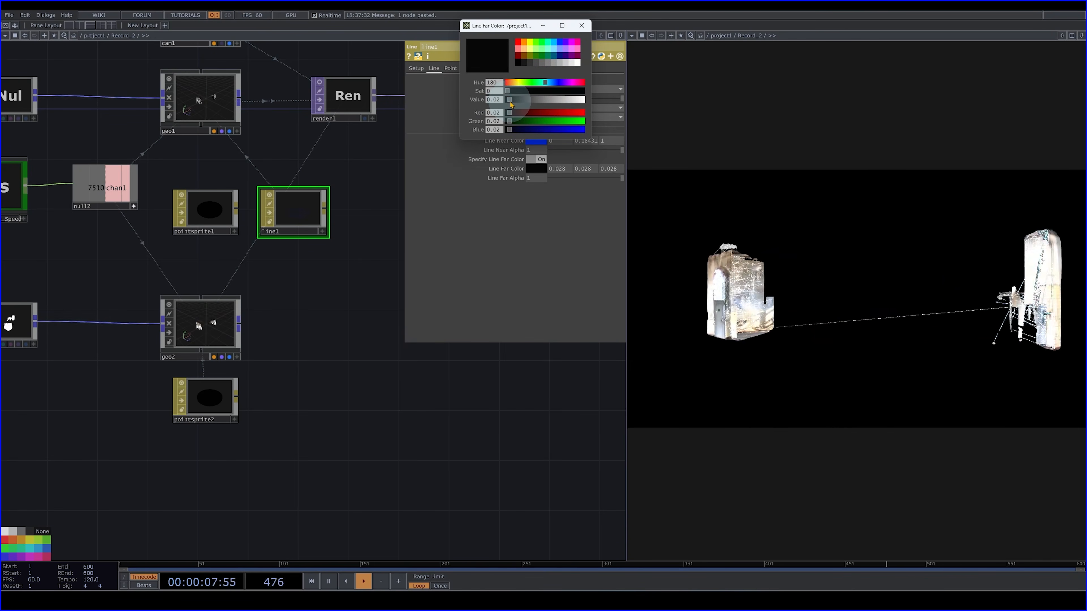
pyautogui.click(582, 27)
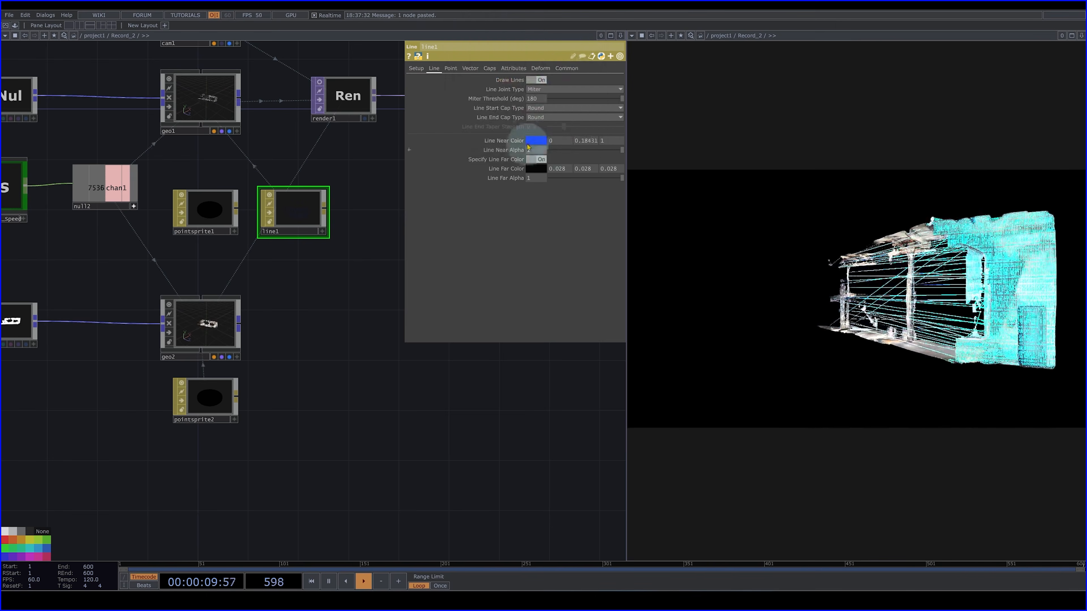
# - Set line1's Width Near to 0.4 and extend its Distance Far to 51.8
pyautogui.click(415, 69)
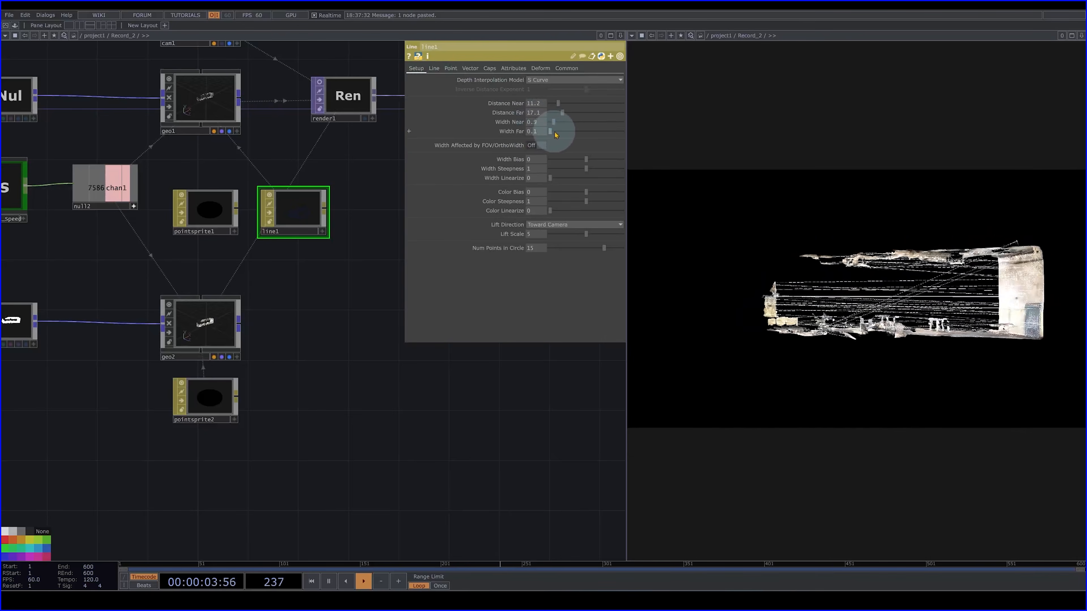
pyautogui.moveTo(553, 135)
pyautogui.mouseDown()
pyautogui.moveTo(566, 118)
pyautogui.moveTo(549, 129)
pyautogui.moveTo(563, 138)
pyautogui.mouseUp()
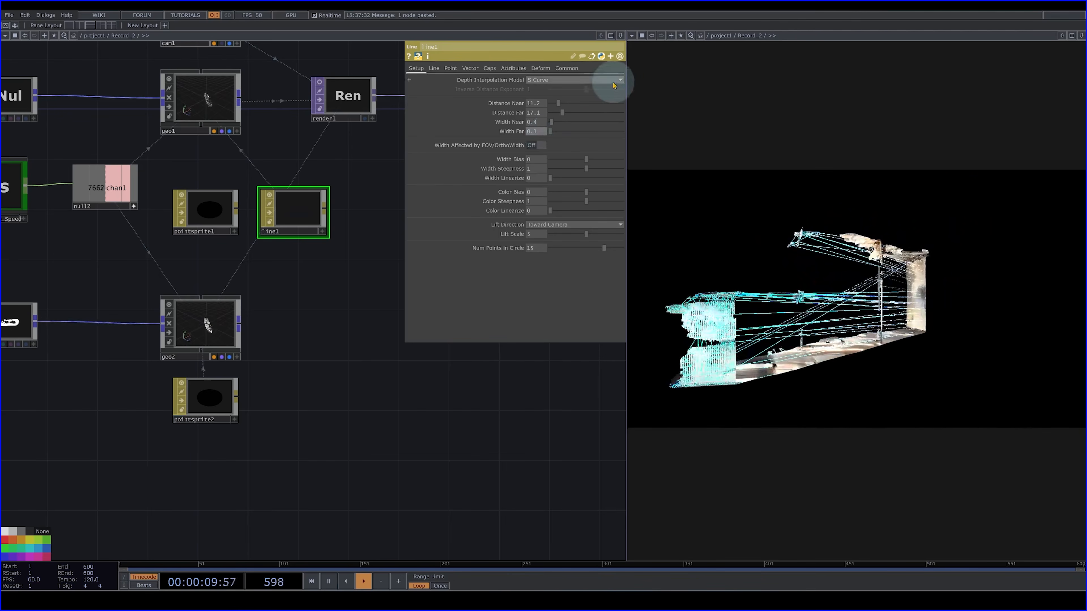
pyautogui.moveTo(562, 119); pyautogui.dragTo(588, 124)
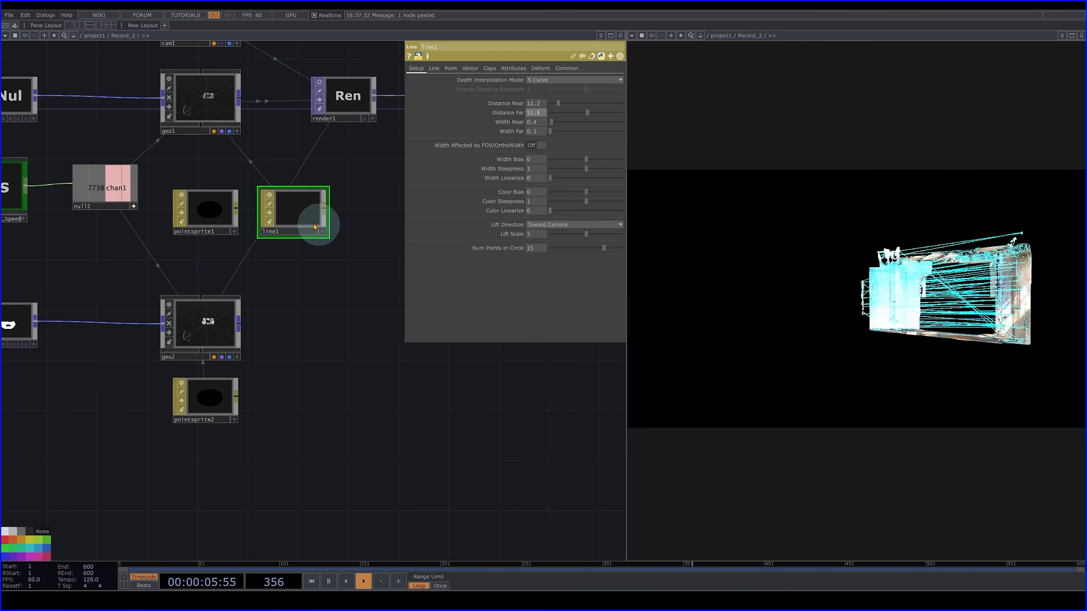
# - Reassign pointsprite1 as geo1's material in place of line1, and widen the render viewer pane to check the result
pyautogui.moveTo(198, 216); pyautogui.dragTo(216, 104)
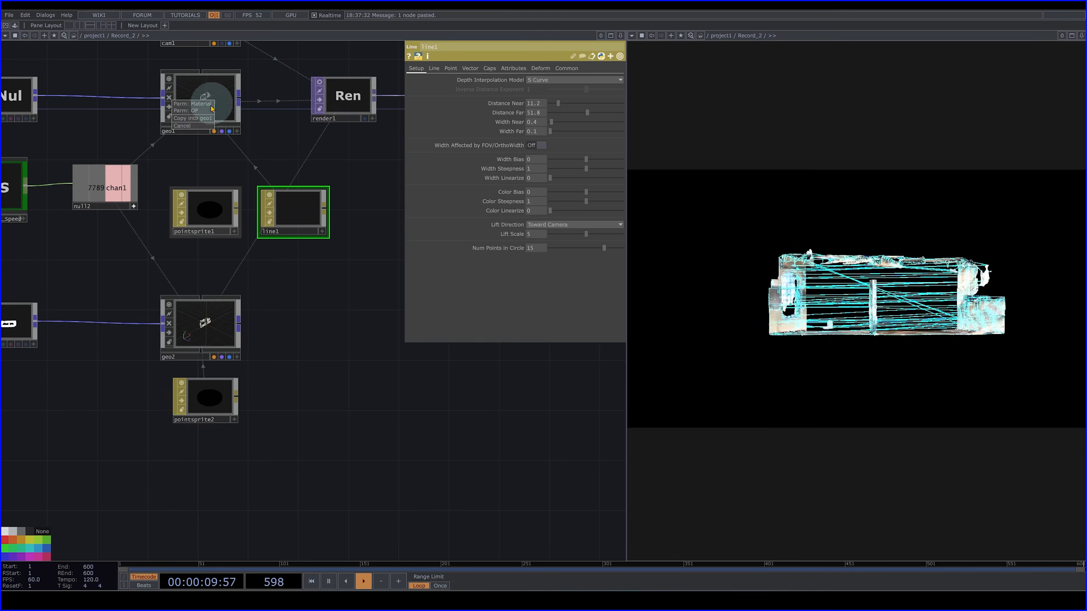
pyautogui.click(208, 105)
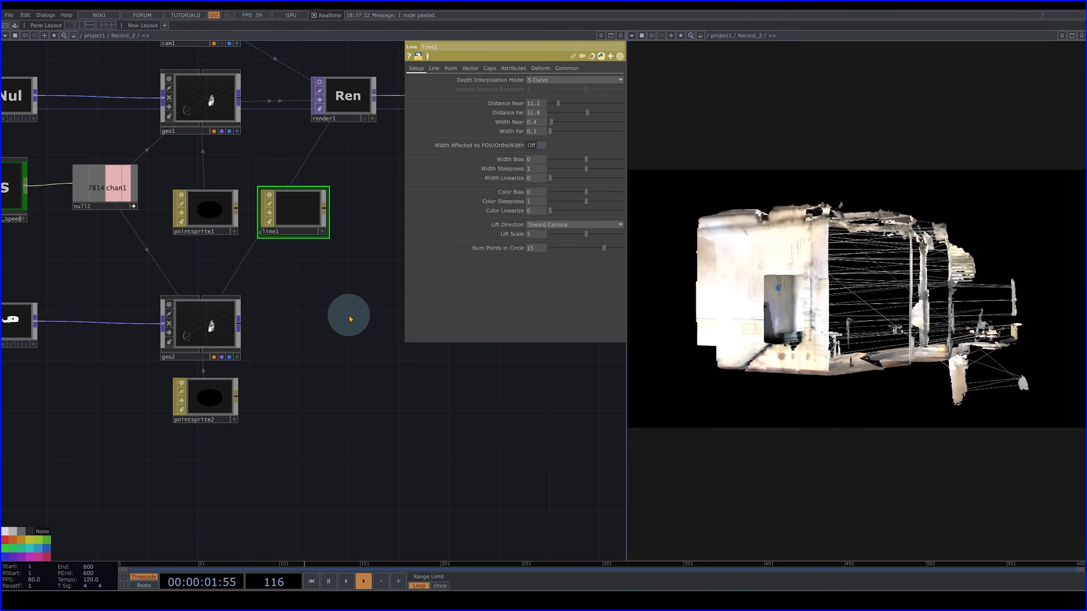
pyautogui.moveTo(258, 376); pyautogui.dragTo(155, 488)
pyautogui.click(245, 212)
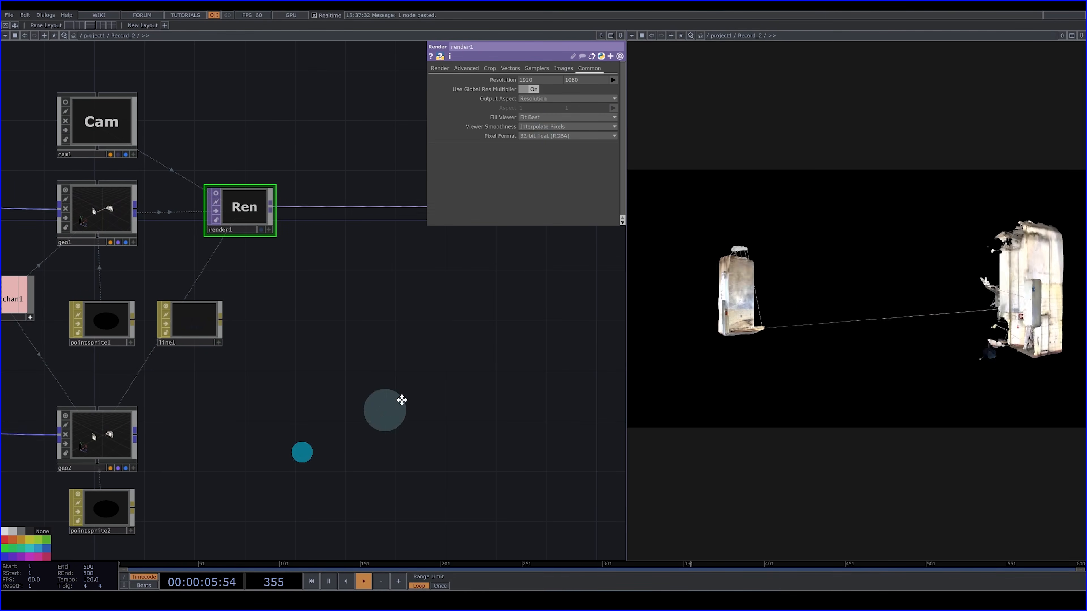
pyautogui.moveTo(316, 424); pyautogui.dragTo(452, 333)
pyautogui.click(237, 221)
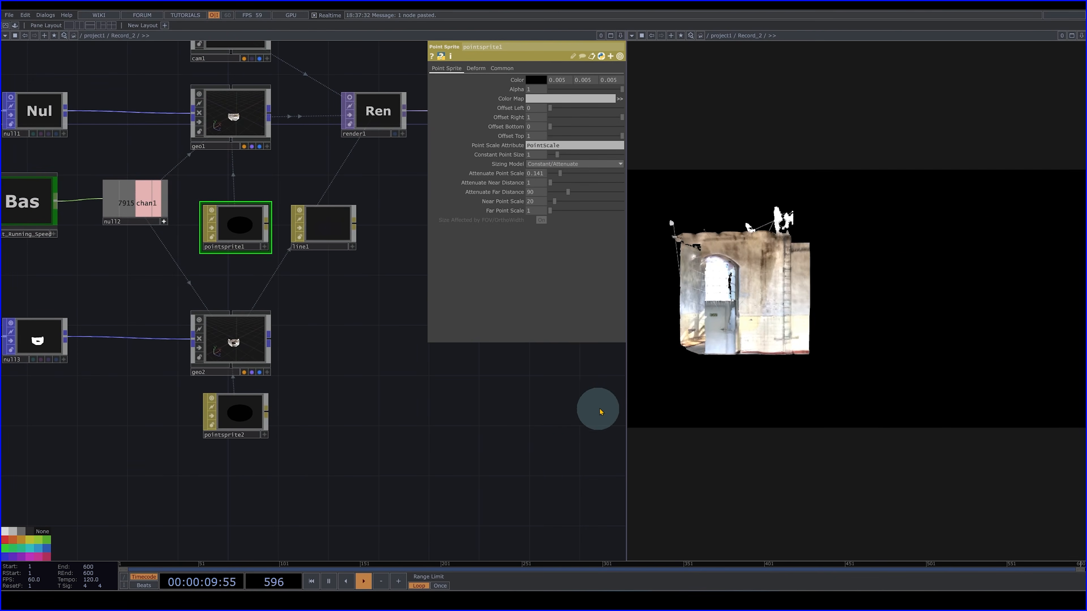
pyautogui.moveTo(621, 397); pyautogui.dragTo(503, 377)
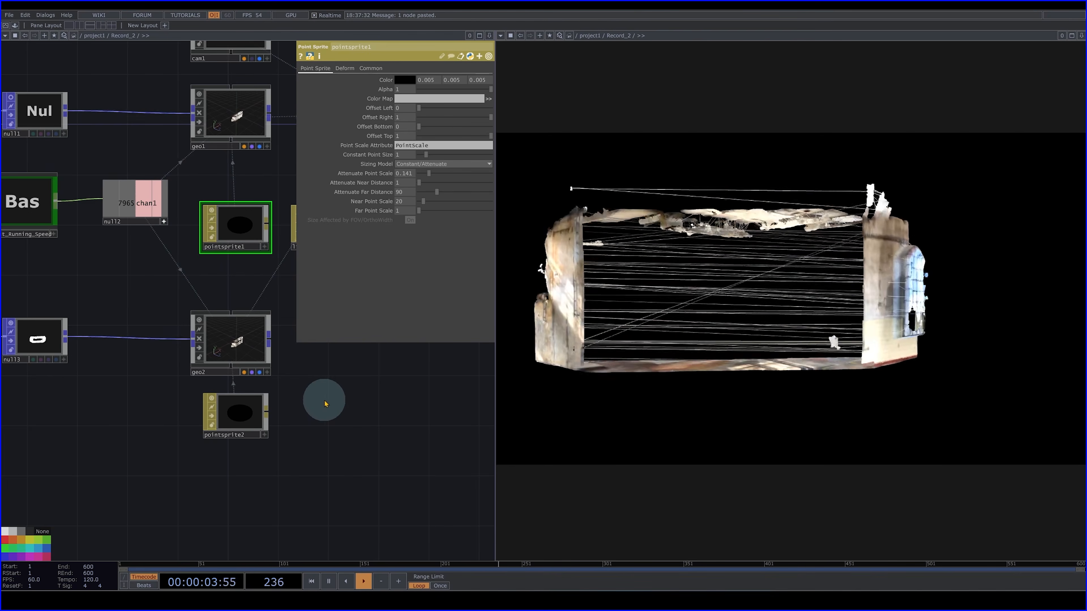
pyautogui.moveTo(283, 499); pyautogui.dragTo(381, 420)
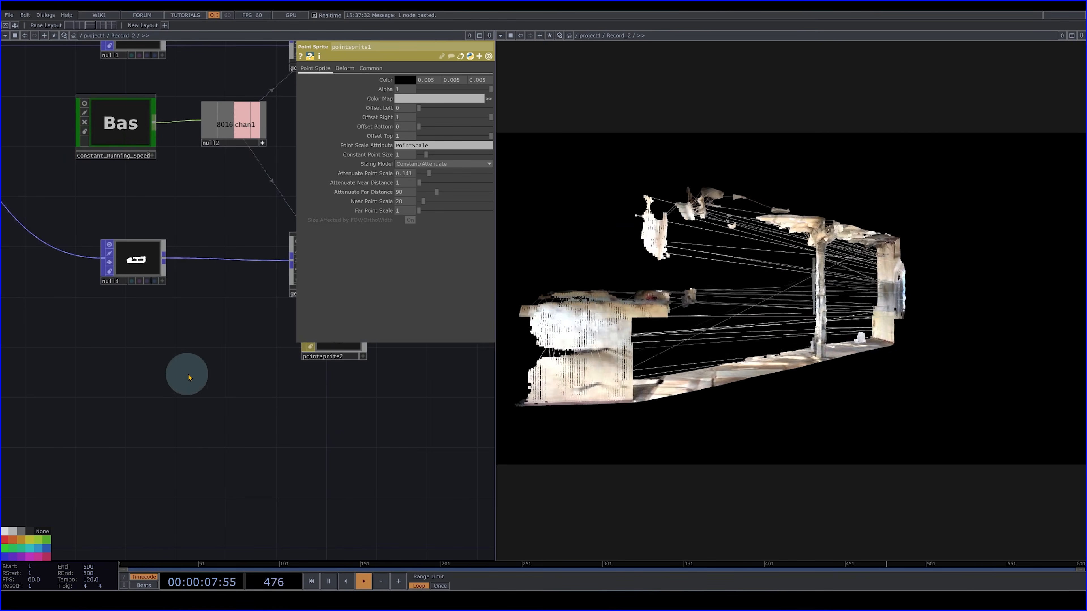
# - Examine the null3, geo2 and pointsprite2 branch and how it compares with geo1 and its pointsprite1 material
pyautogui.scroll(-3, 210, 384)
pyautogui.moveTo(147, 400); pyautogui.dragTo(242, 432)
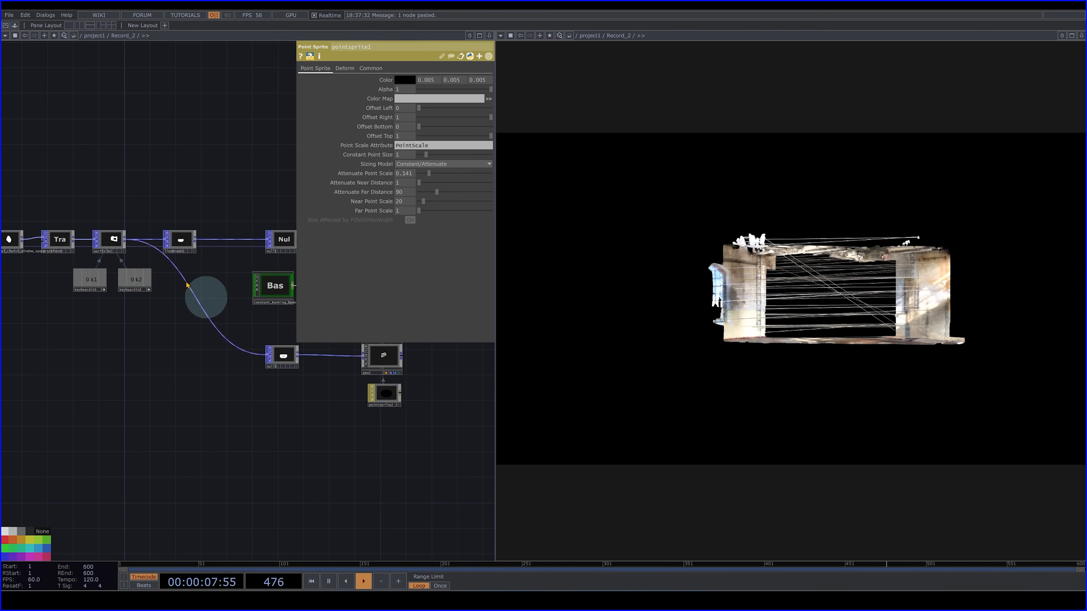
pyautogui.scroll(3, 257, 313)
pyautogui.scroll(9, 430, 389)
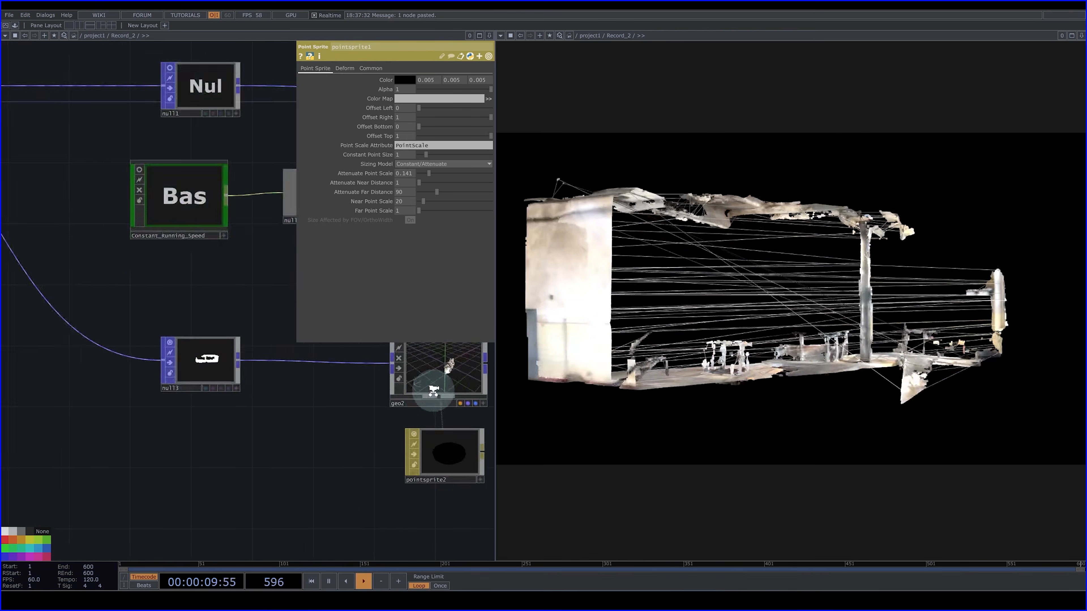
pyautogui.moveTo(17, 351); pyautogui.dragTo(238, 387)
pyautogui.scroll(8, 198, 382)
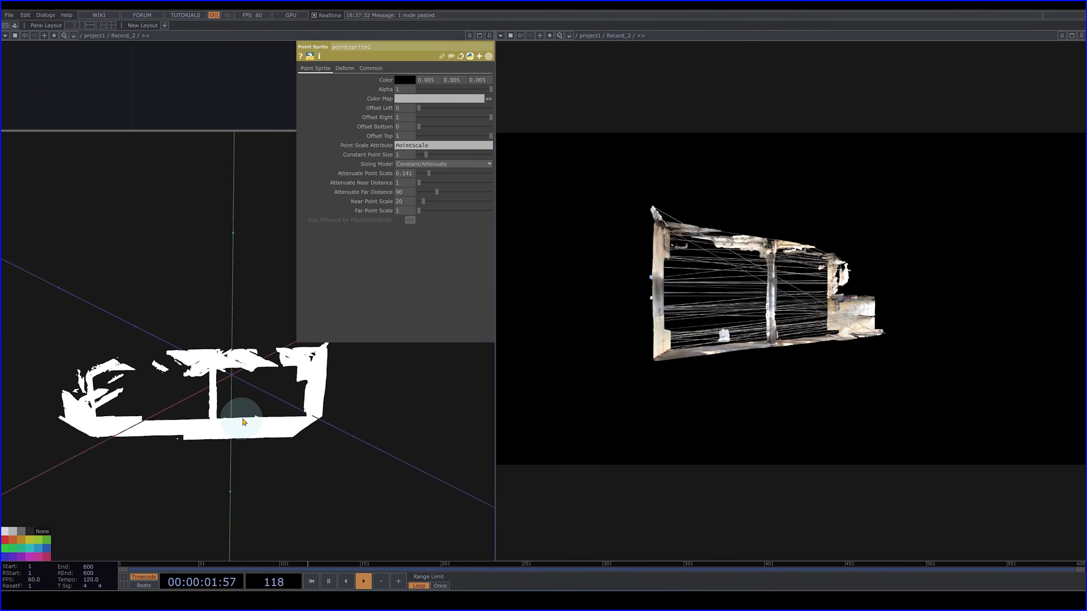
pyautogui.scroll(-5, 250, 423)
pyautogui.scroll(4, 242, 419)
pyautogui.scroll(3, 242, 418)
pyautogui.scroll(-8, 241, 418)
pyautogui.moveTo(189, 133); pyautogui.dragTo(205, 295)
pyautogui.scroll(-5, 211, 413)
pyautogui.moveTo(235, 160); pyautogui.dragTo(100, 150)
pyautogui.scroll(5, 268, 333)
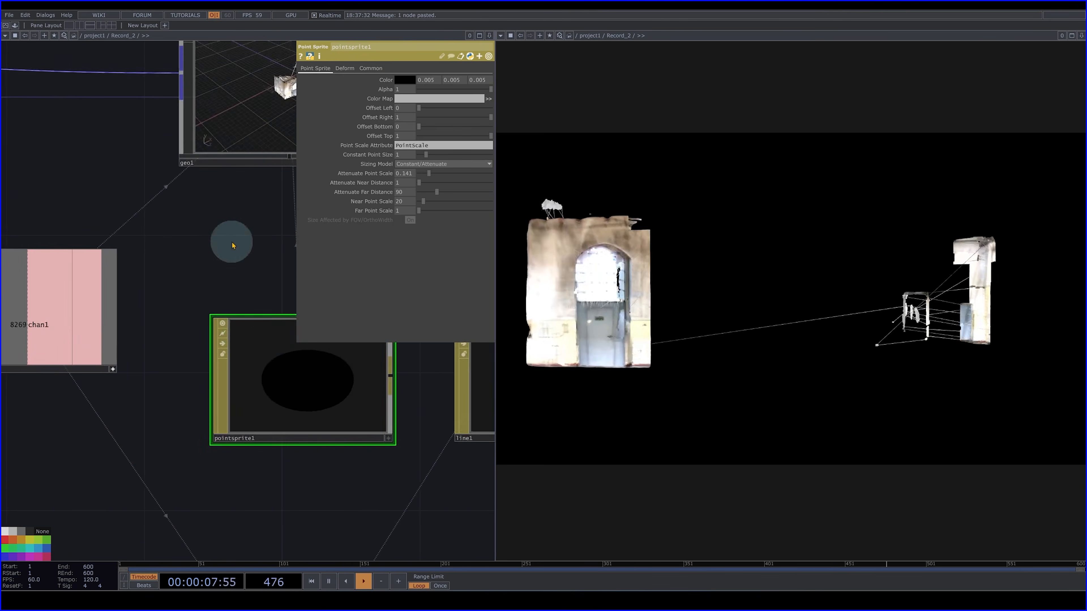
pyautogui.moveTo(284, 70); pyautogui.dragTo(188, 240)
pyautogui.scroll(6, 188, 241)
pyautogui.scroll(-10, 208, 243)
# - Insert a Noise POP on the wire between the particle operator and null3, placing it just before null3
pyautogui.moveTo(131, 476); pyautogui.dragTo(337, 446)
pyautogui.rightClick(230, 343)
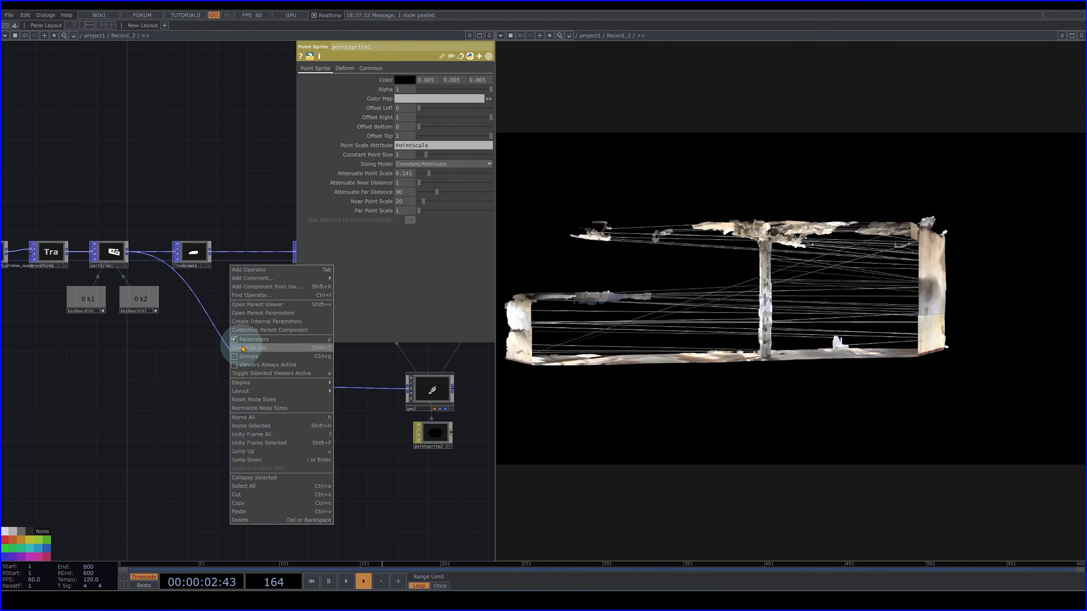
pyautogui.click(228, 342)
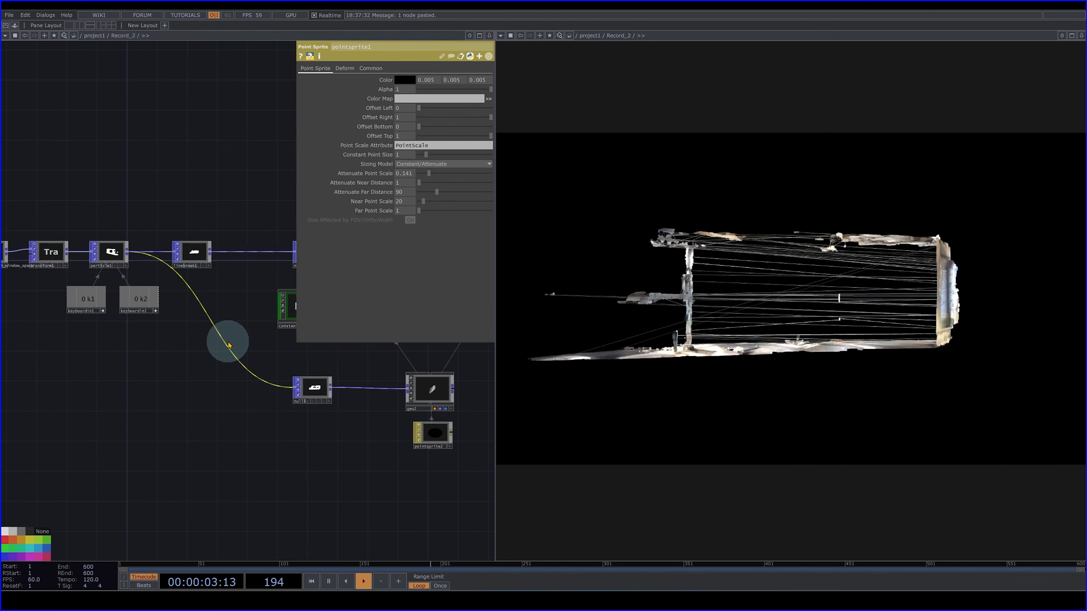
pyautogui.click(239, 337)
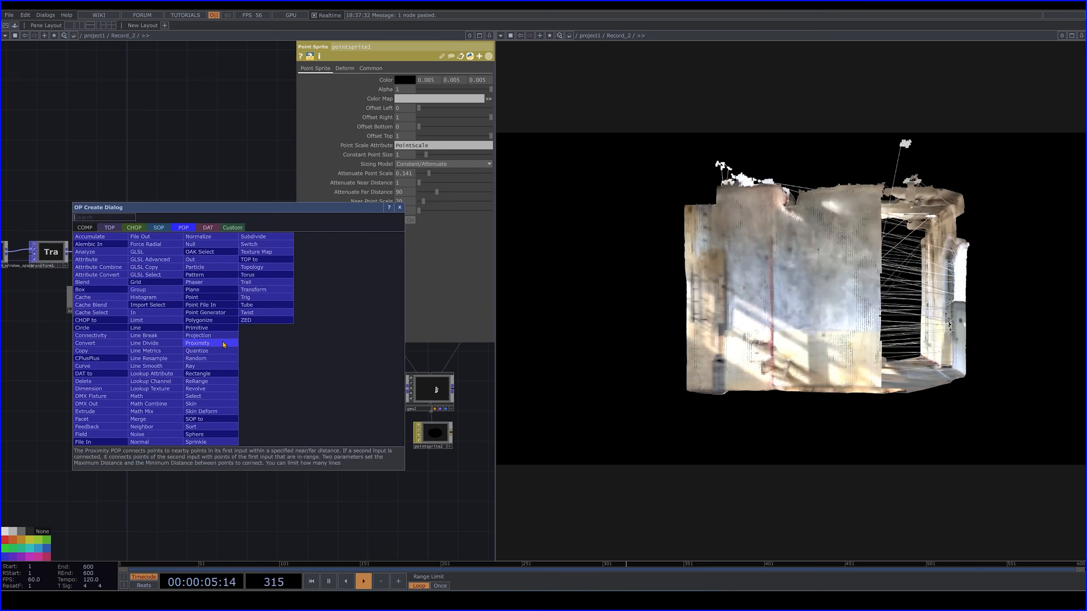
pyautogui.write('noi')
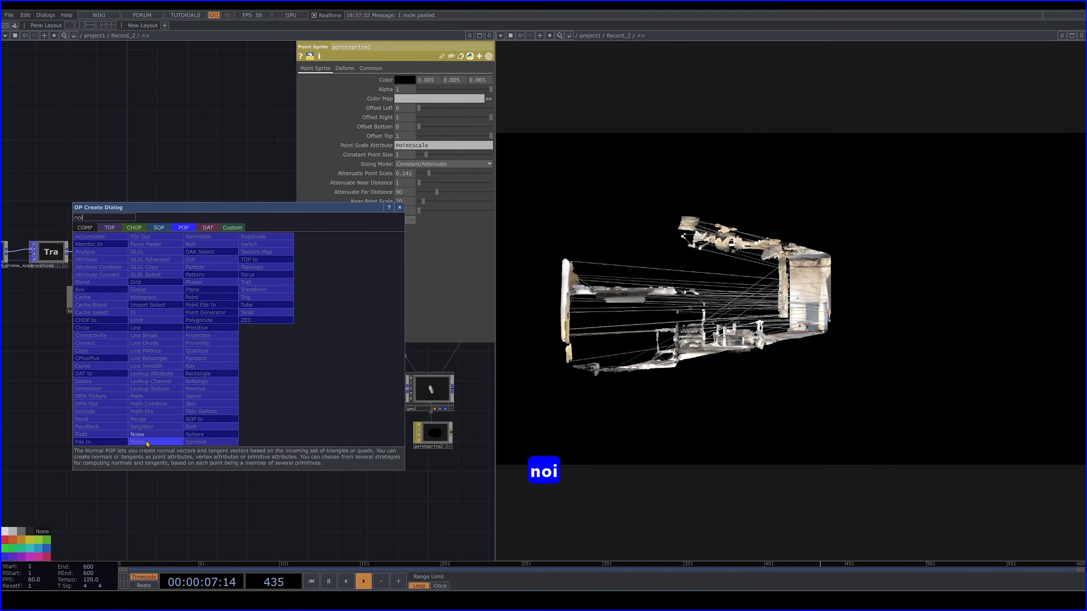
pyautogui.press('Return')
pyautogui.click(222, 388)
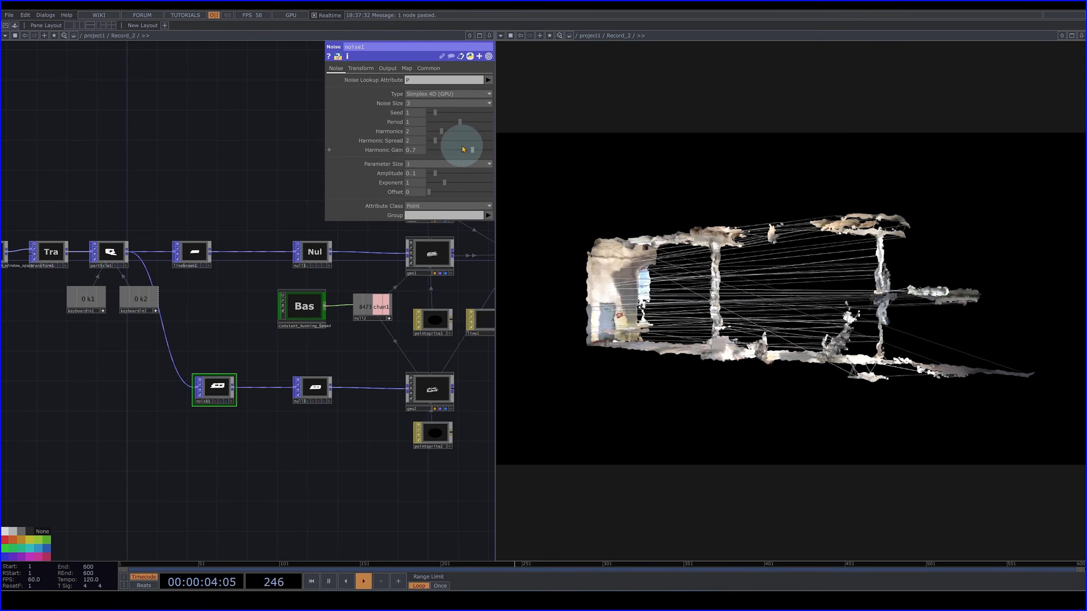
# - Set noise1's Seed to 3.49 and its Period to 3
pyautogui.click(450, 115)
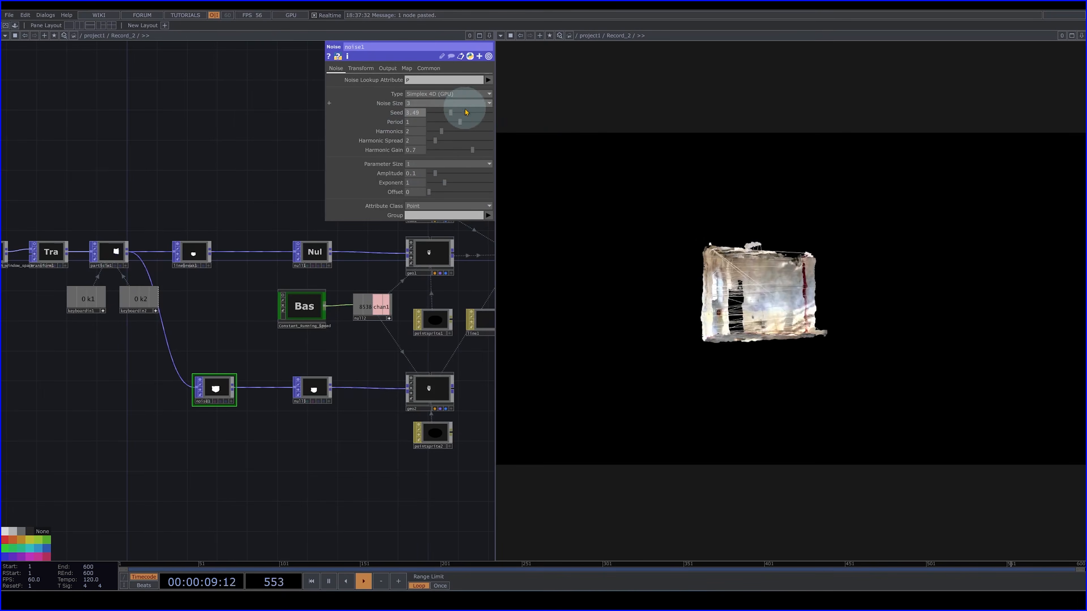
pyautogui.moveTo(393, 123); pyautogui.dragTo(427, 124, button='middle')
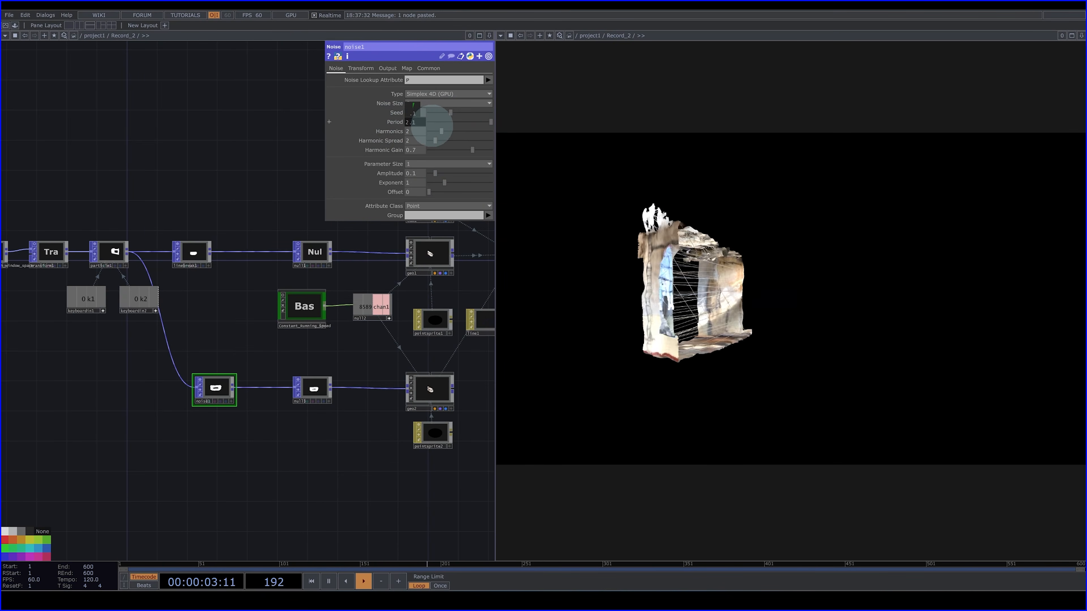
pyautogui.moveTo(496, 139); pyautogui.dragTo(548, 147, button='middle')
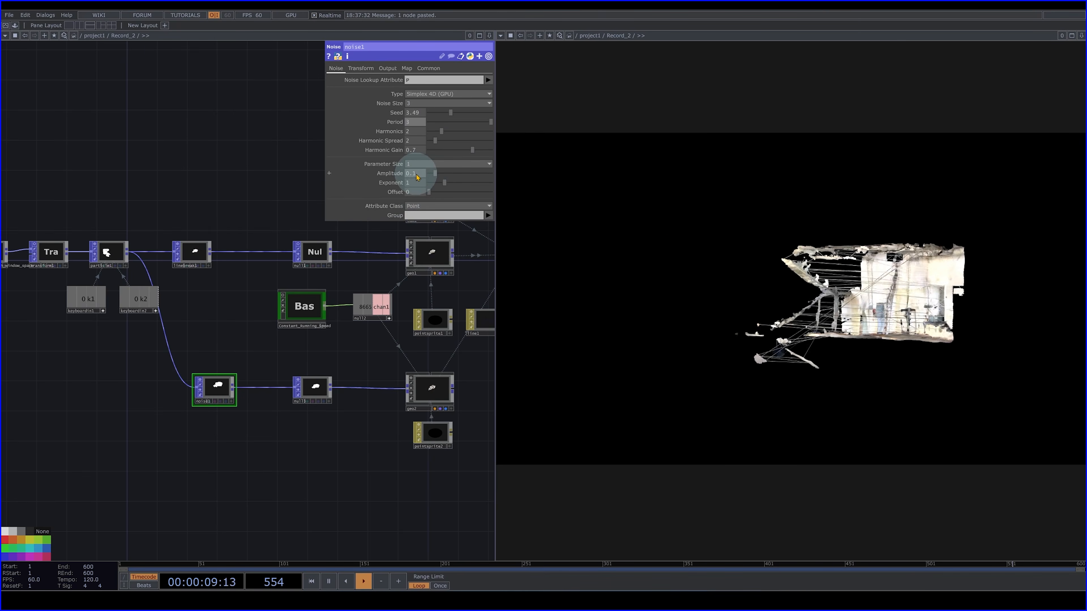
# - Try stronger distortion on noise1, settling on an Amplitude of 0.174 and an Exponent of 1.23
pyautogui.moveTo(417, 177); pyautogui.dragTo(436, 180, button='middle')
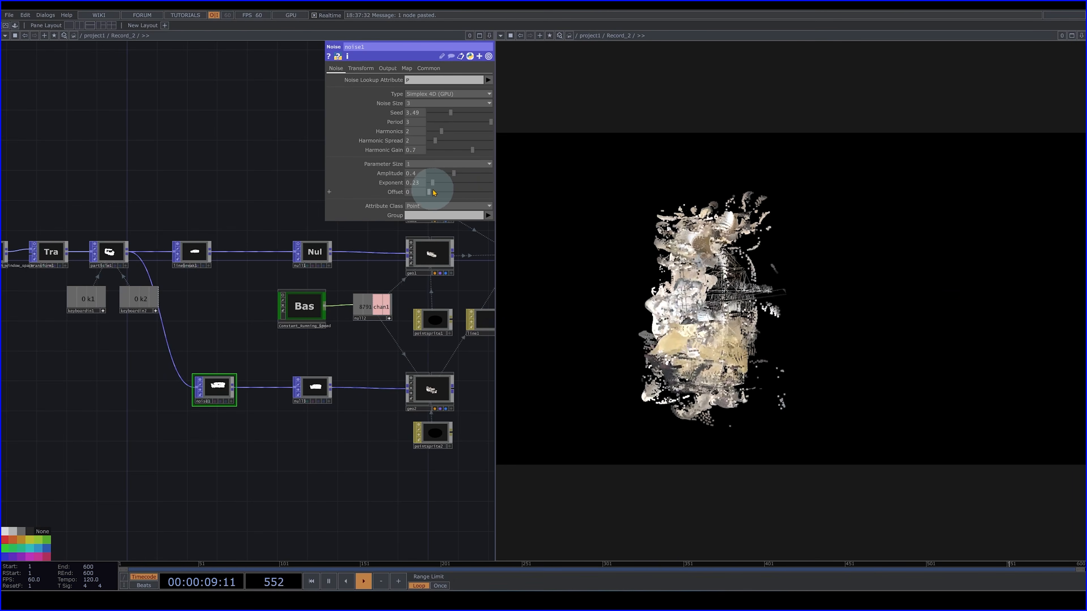
pyautogui.moveTo(438, 192); pyautogui.dragTo(442, 219)
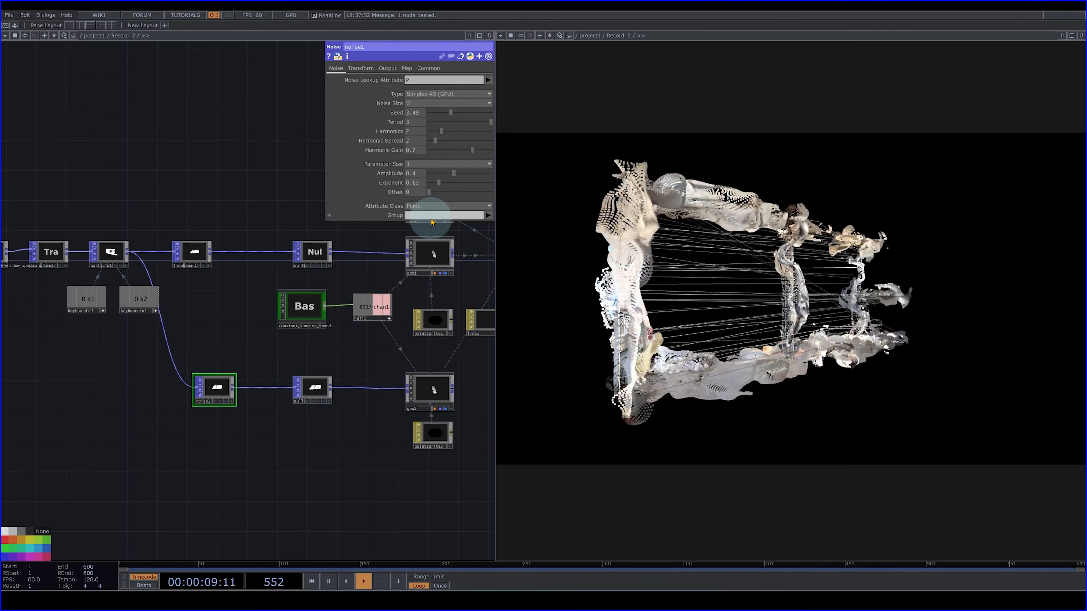
pyautogui.click(306, 306)
pyautogui.moveTo(326, 352); pyautogui.dragTo(176, 404)
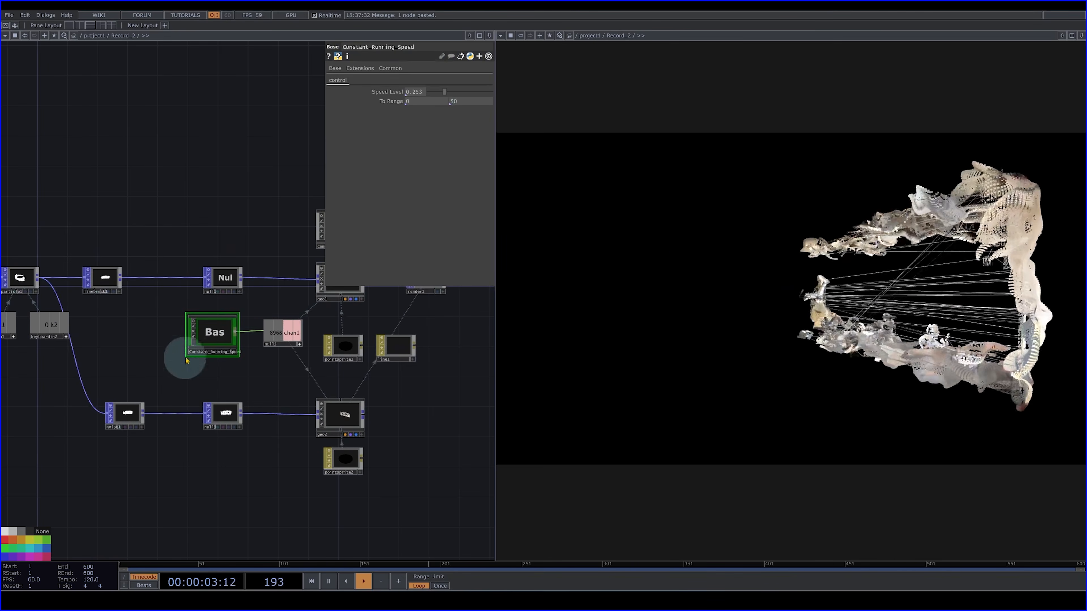
pyautogui.click(126, 414)
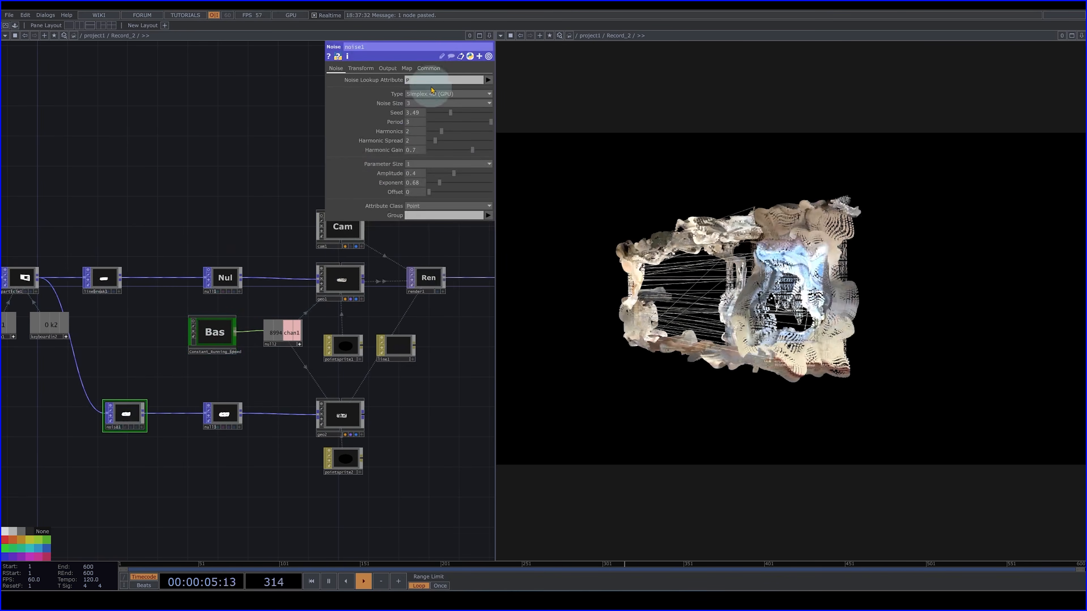
pyautogui.moveTo(454, 184)
pyautogui.mouseDown()
pyautogui.moveTo(453, 171)
pyautogui.moveTo(437, 171)
pyautogui.moveTo(458, 188)
pyautogui.moveTo(451, 193)
pyautogui.mouseUp()
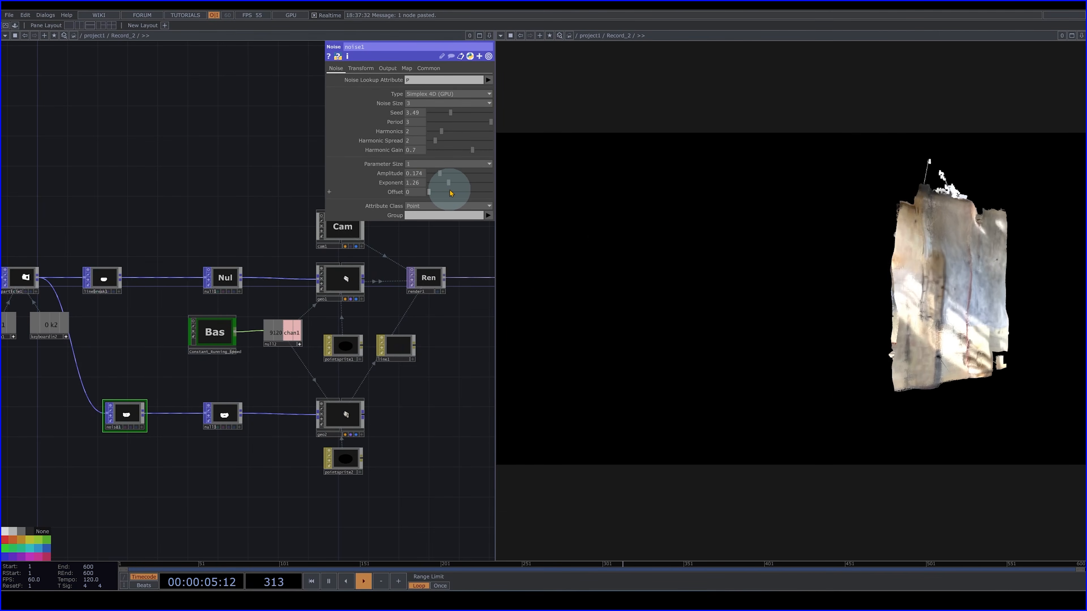
# - Move Constant_Running_Speed and null2 above the upper branch, and place a copy of the pair above noise1 and null3
pyautogui.moveTo(218, 501); pyautogui.dragTo(326, 505)
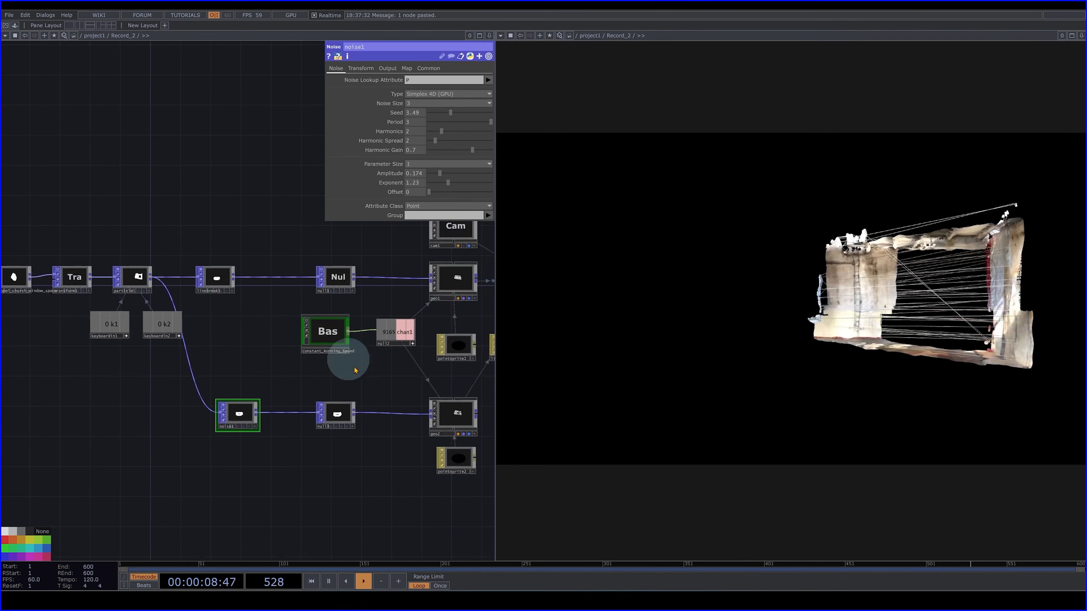
pyautogui.click(299, 339)
pyautogui.moveTo(319, 344); pyautogui.dragTo(235, 220)
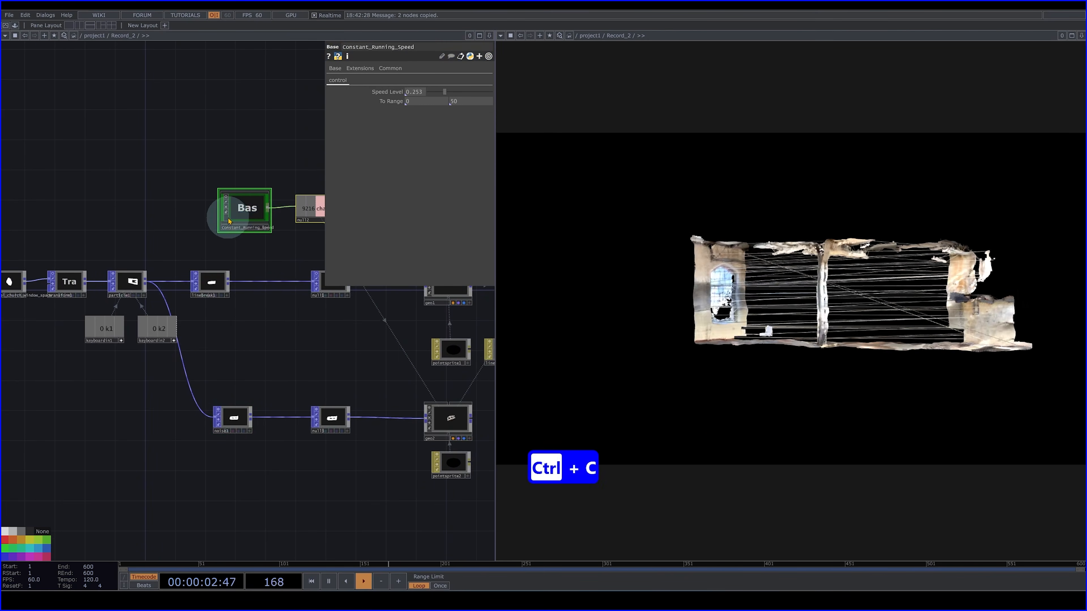
pyautogui.hotkey('ctrl', 'v')
pyautogui.click(256, 341)
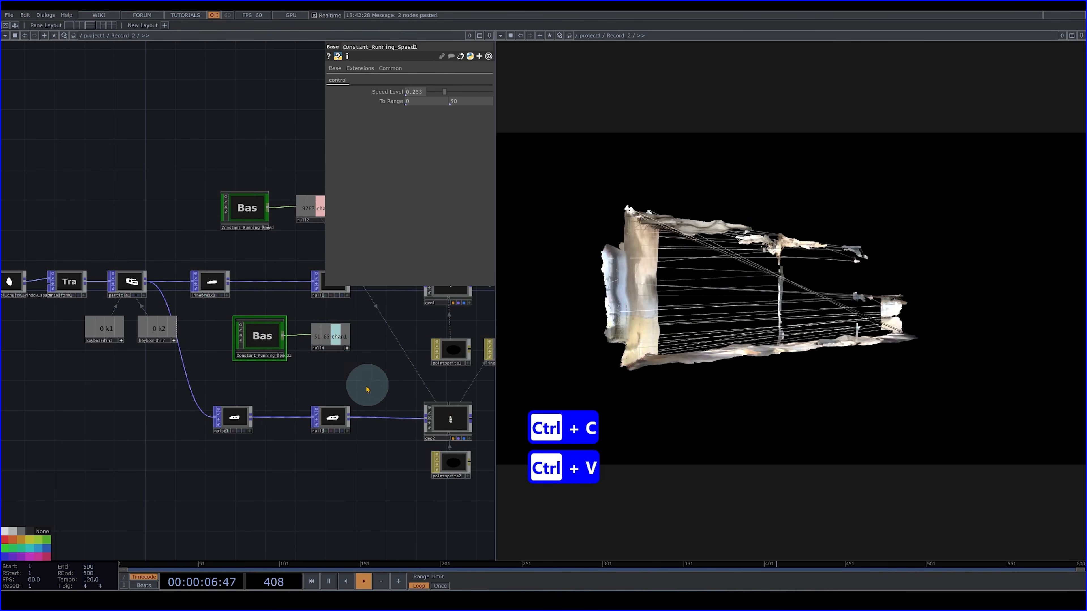
# - Drive noise1's Translate Z with the chan1 channel of null4
pyautogui.click(234, 418)
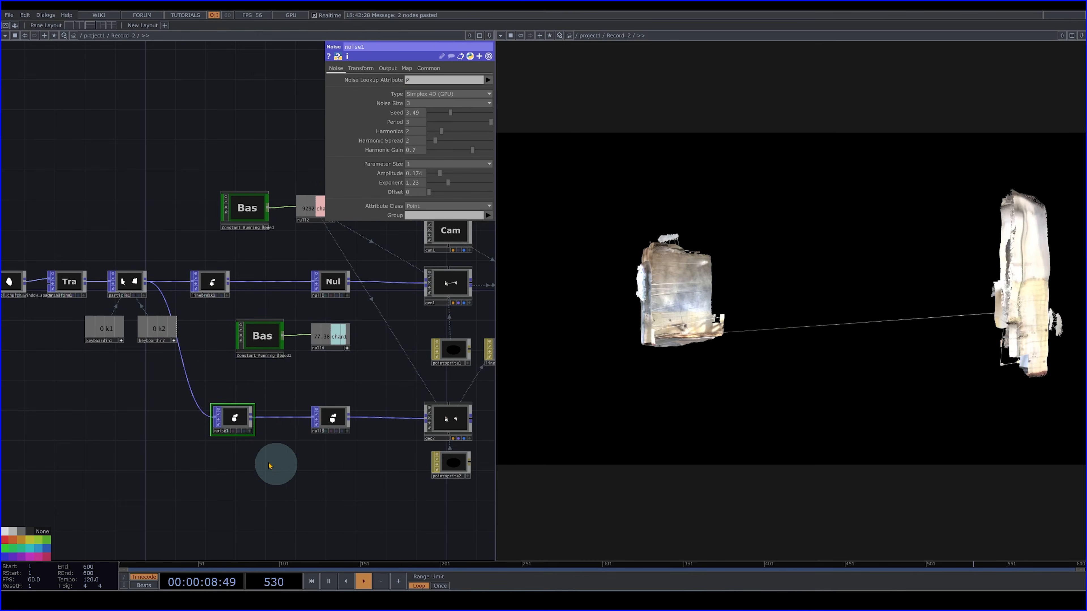
pyautogui.click(361, 69)
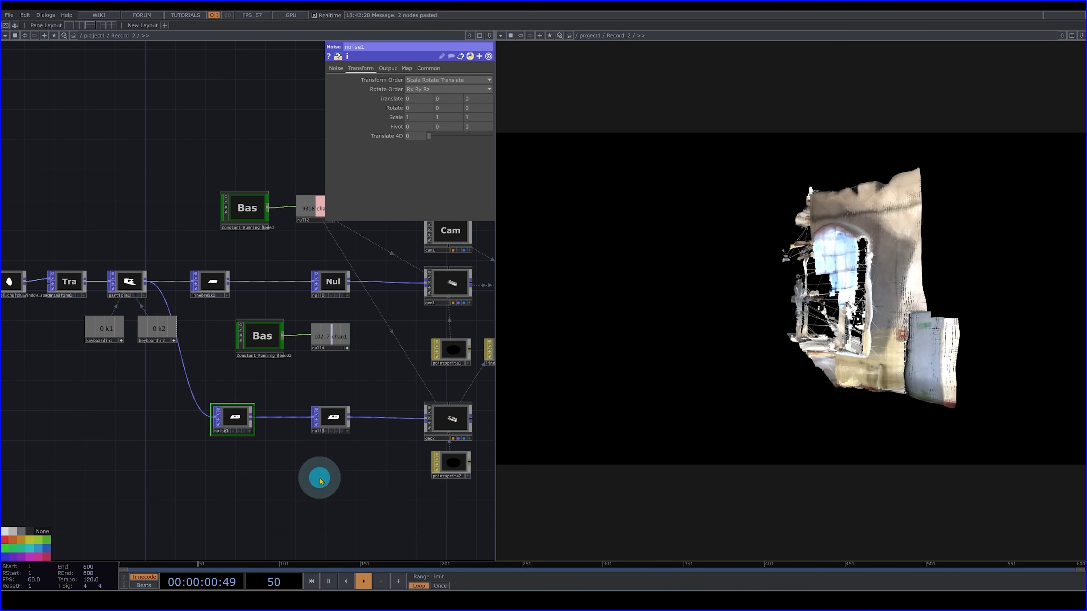
pyautogui.moveTo(320, 479); pyautogui.dragTo(321, 477)
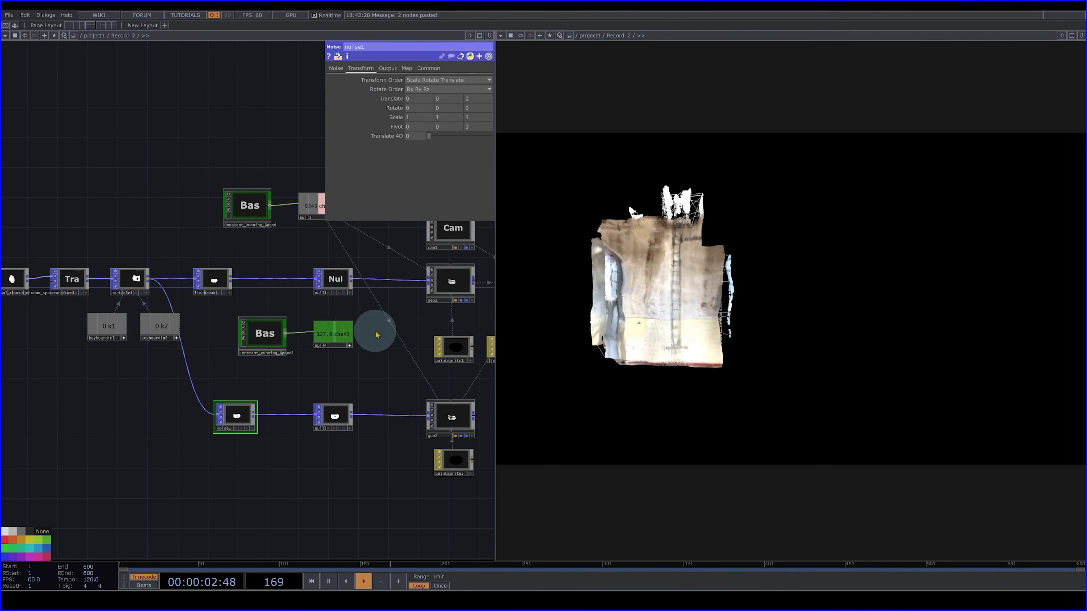
pyautogui.moveTo(339, 328); pyautogui.dragTo(472, 98)
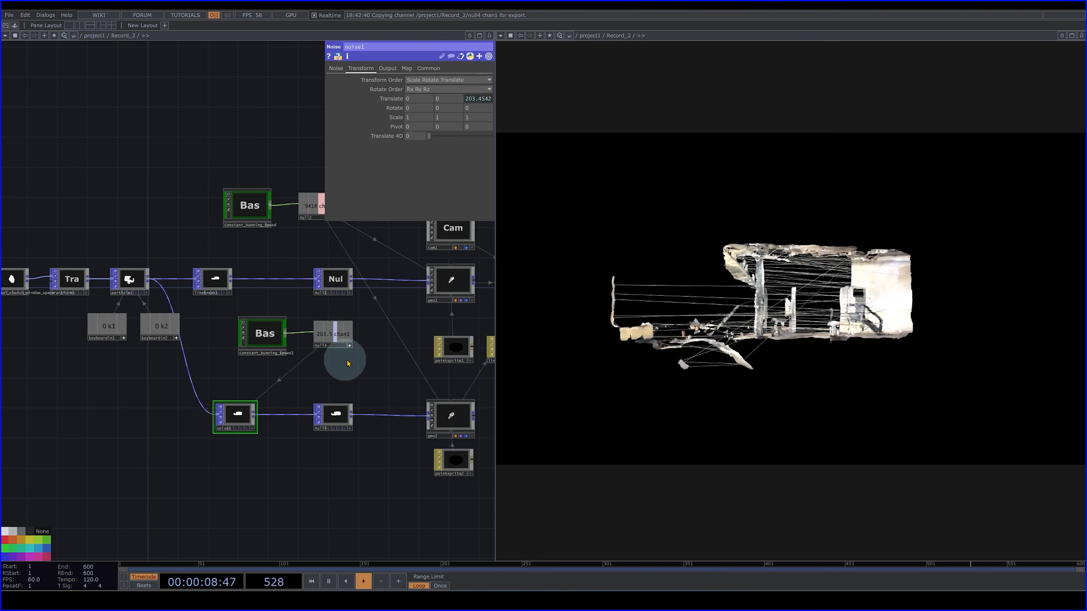
# - Set Constant_Running_Speed1's upper To Range value to 5 and its Speed Level to 0.157
pyautogui.click(267, 341)
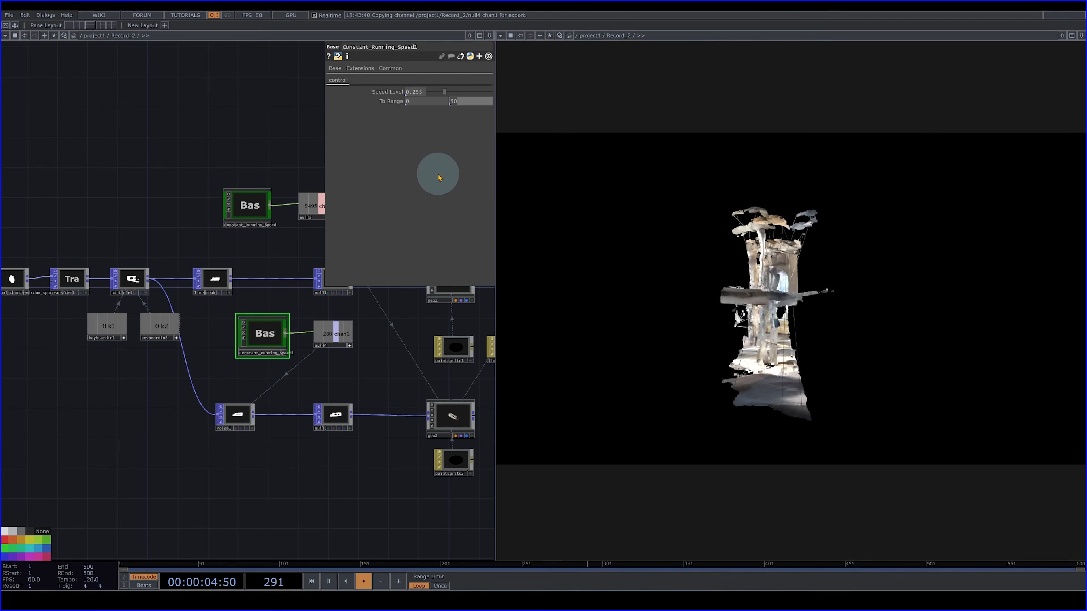
pyautogui.write('10')
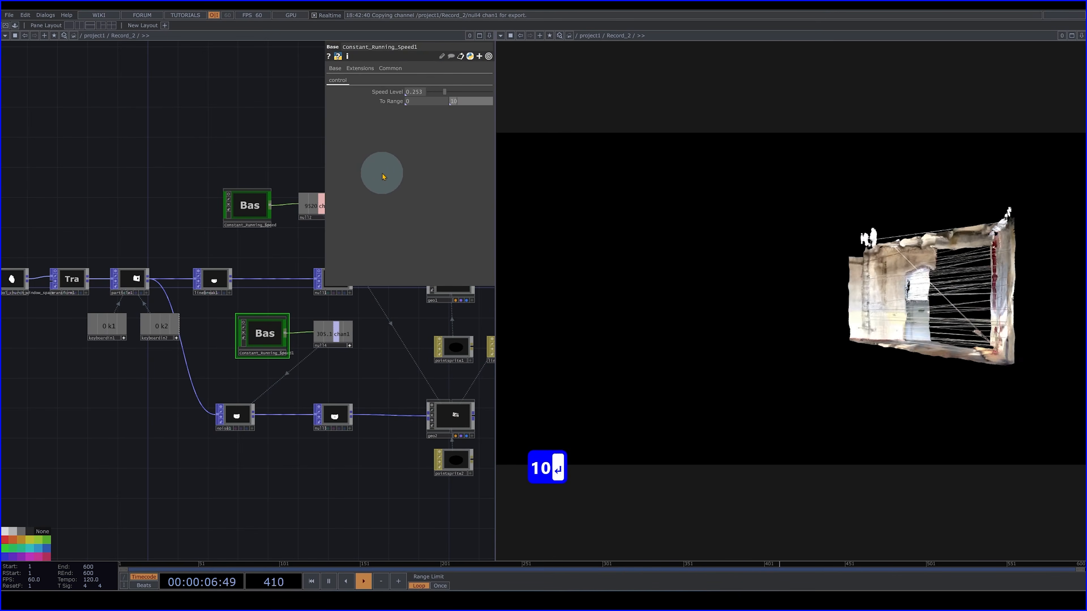
pyautogui.press('Return')
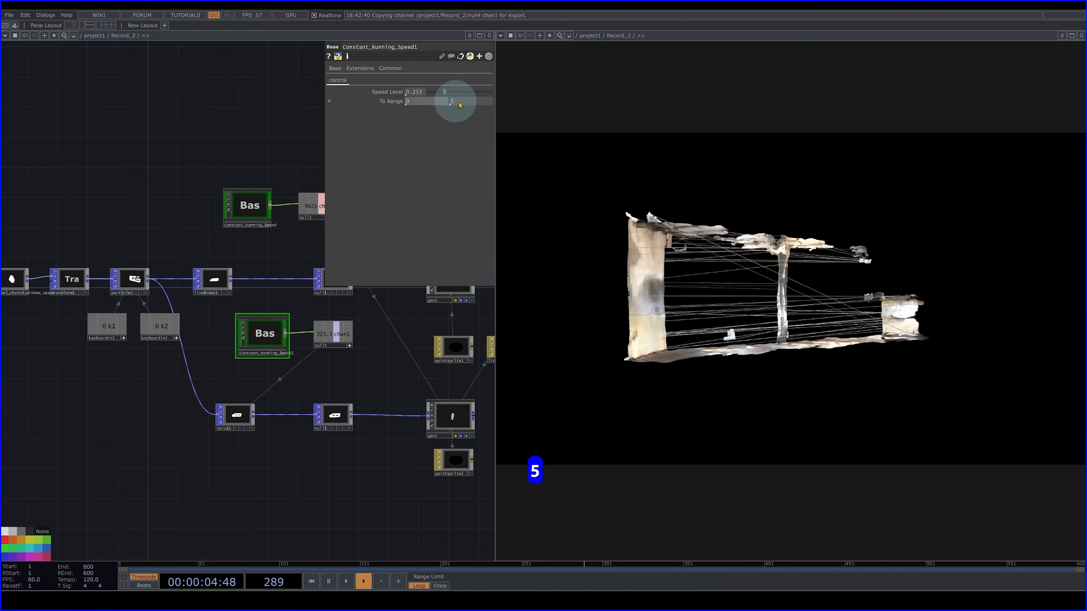
pyautogui.moveTo(442, 94); pyautogui.dragTo(442, 100)
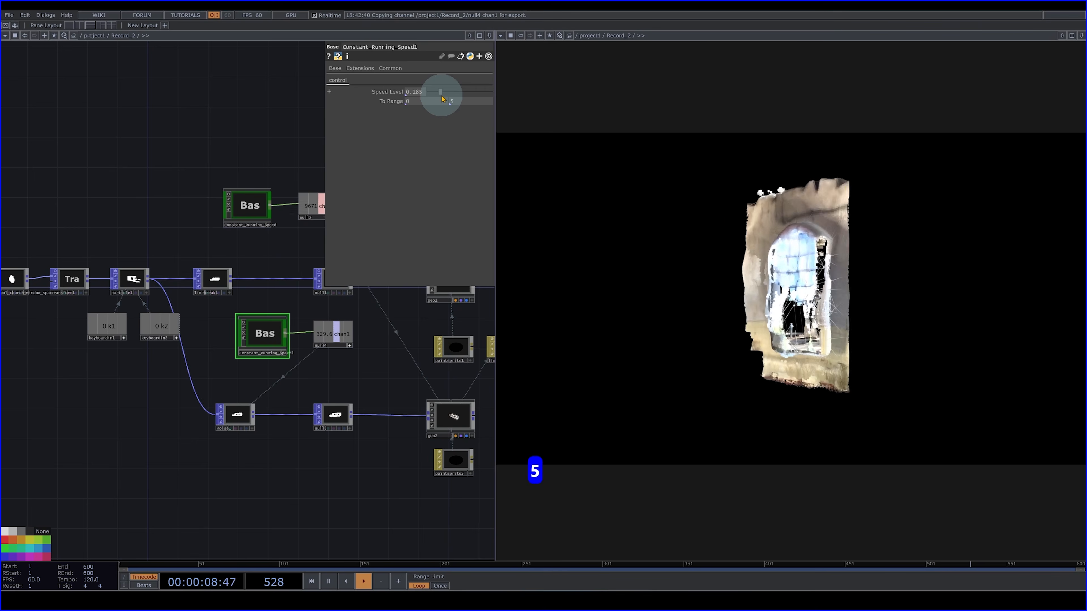
pyautogui.moveTo(443, 99); pyautogui.dragTo(441, 99)
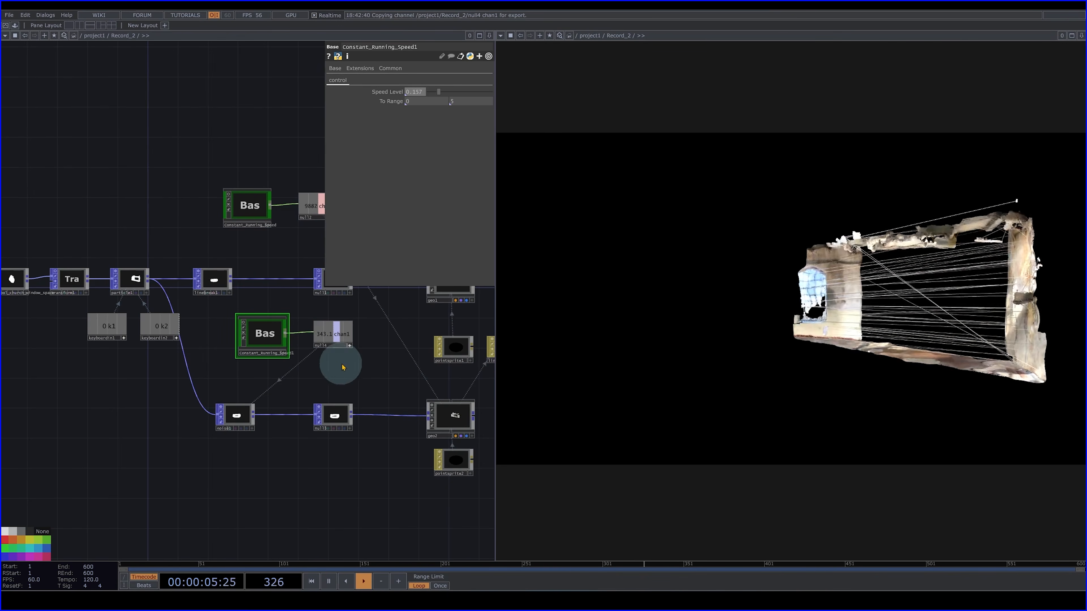
# - Set noise1's Amplitude to 0
pyautogui.click(247, 413)
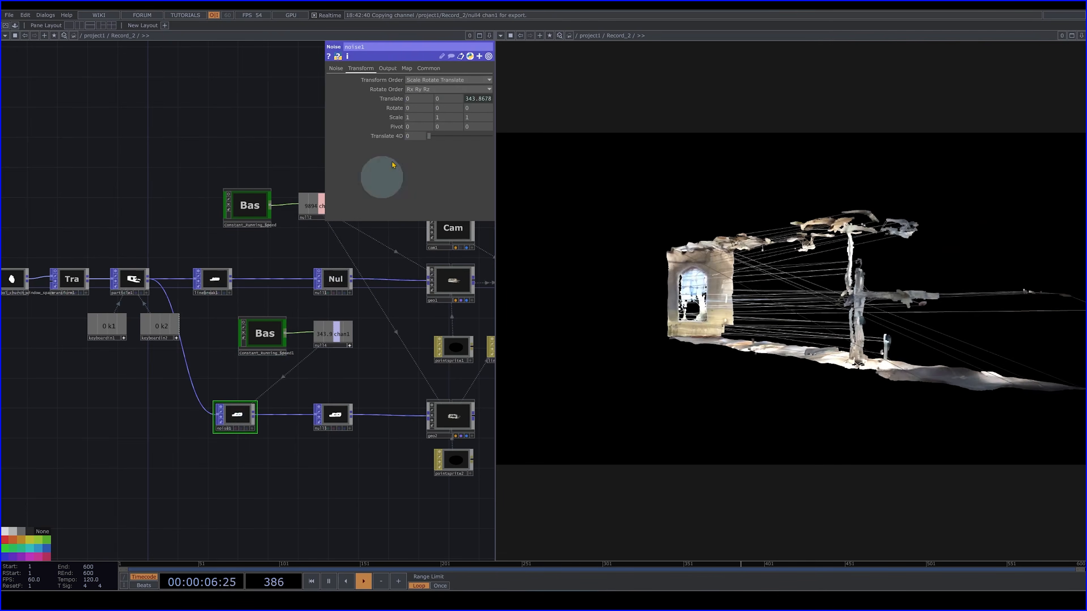
pyautogui.click(336, 68)
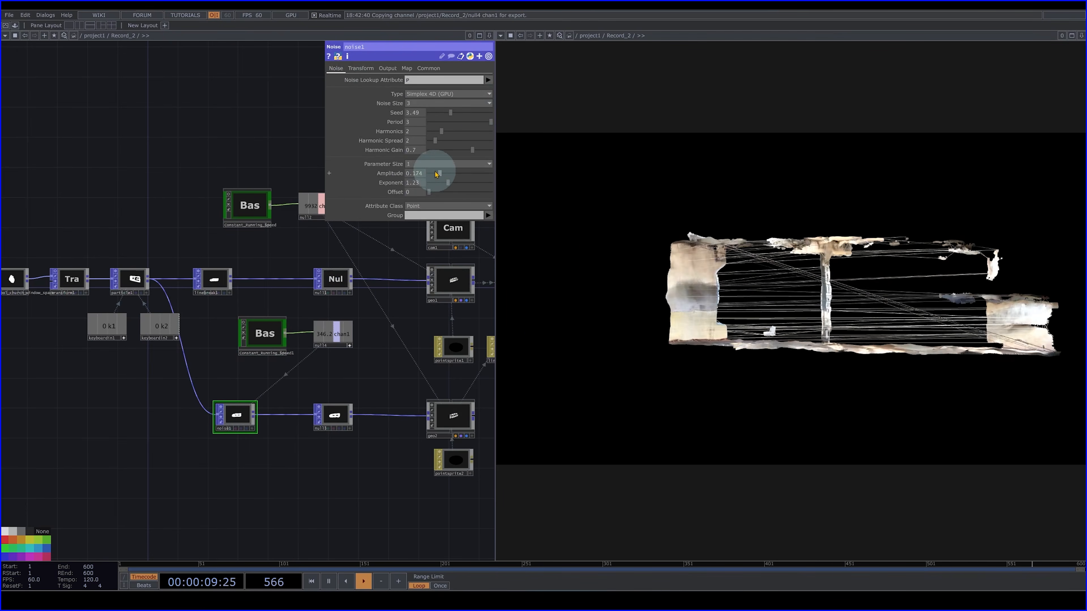
pyautogui.moveTo(439, 174); pyautogui.dragTo(138, 139)
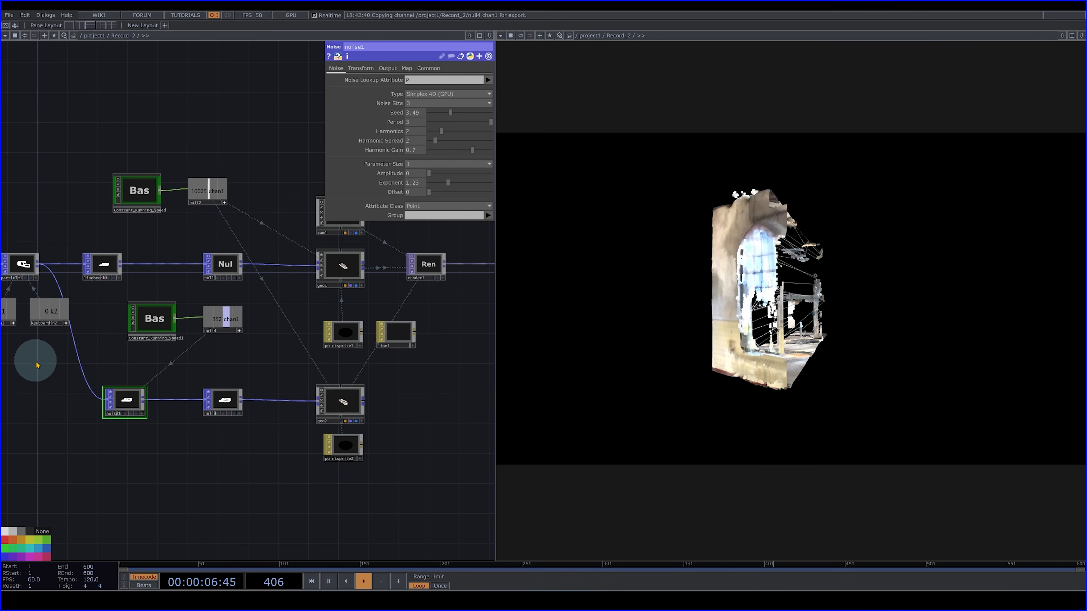
pyautogui.moveTo(37, 365); pyautogui.dragTo(129, 446)
pyautogui.scroll(-3, 107, 410)
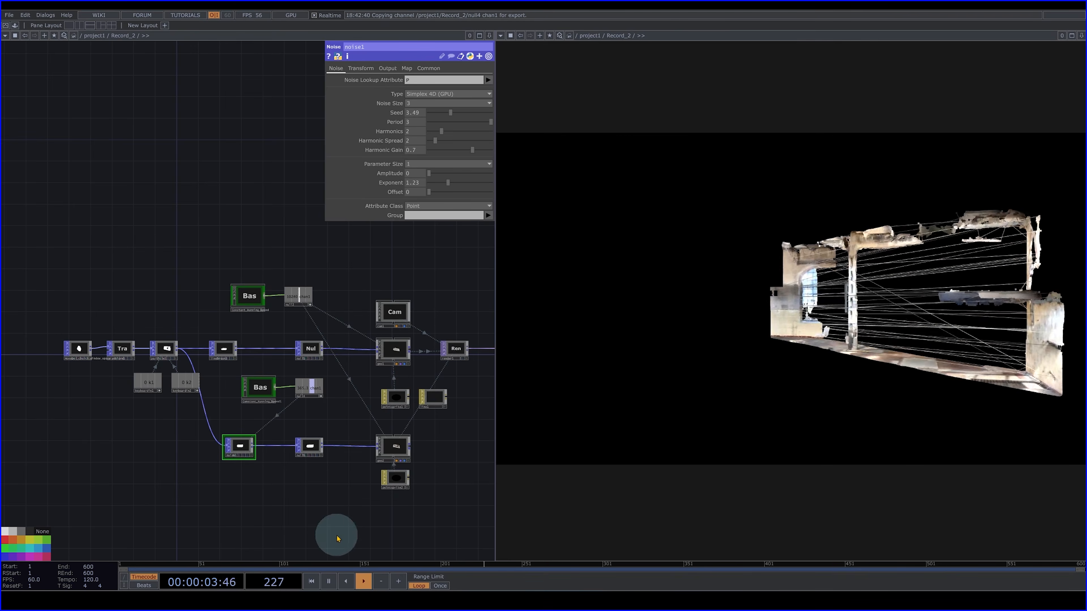
pyautogui.moveTo(315, 504); pyautogui.dragTo(281, 492)
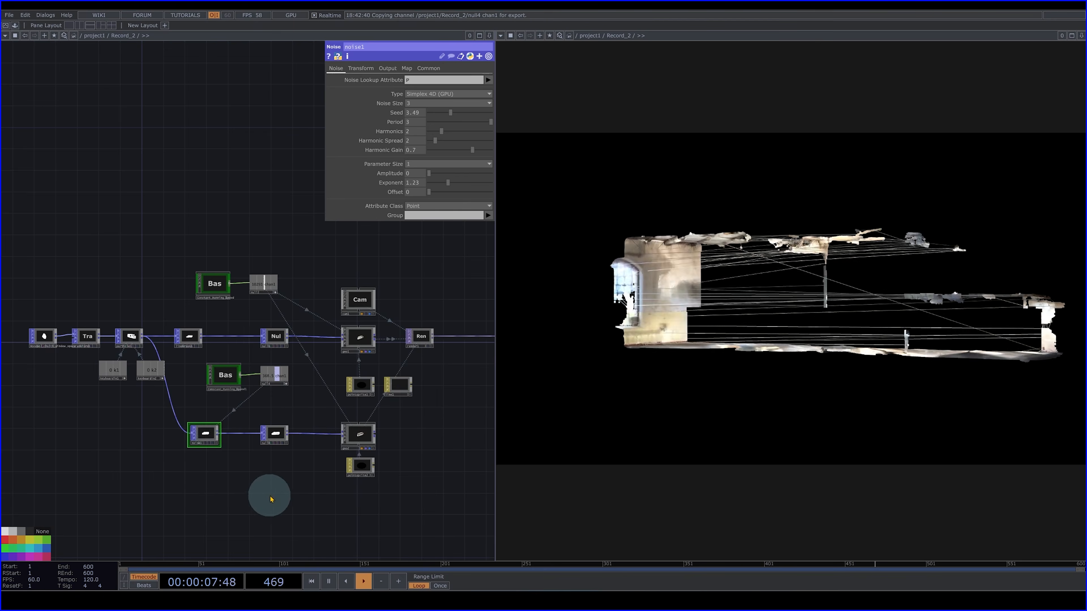